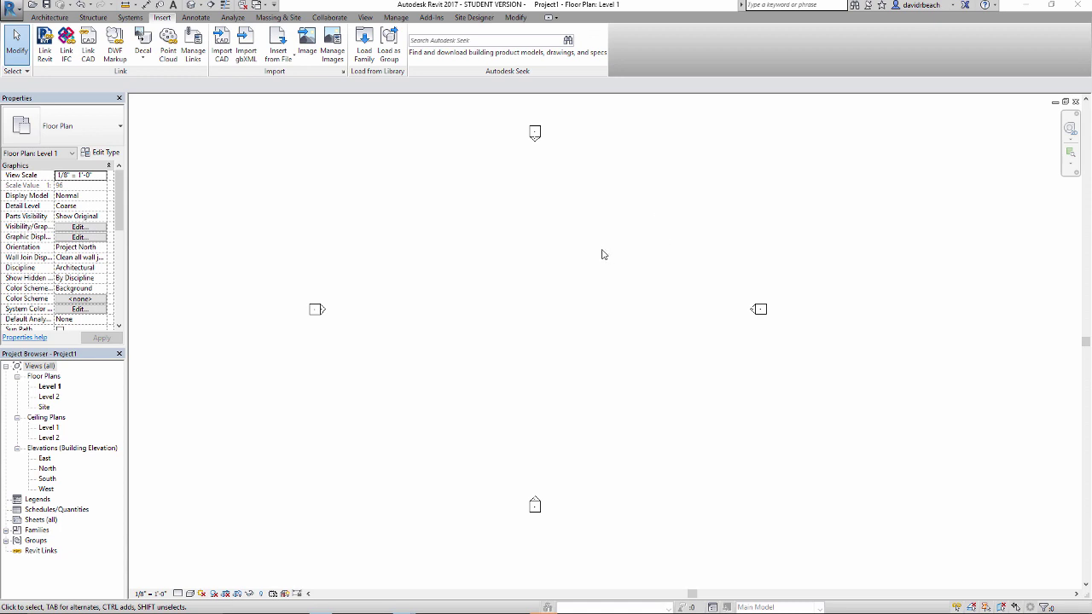
middle_drag(555, 246, 580, 256)
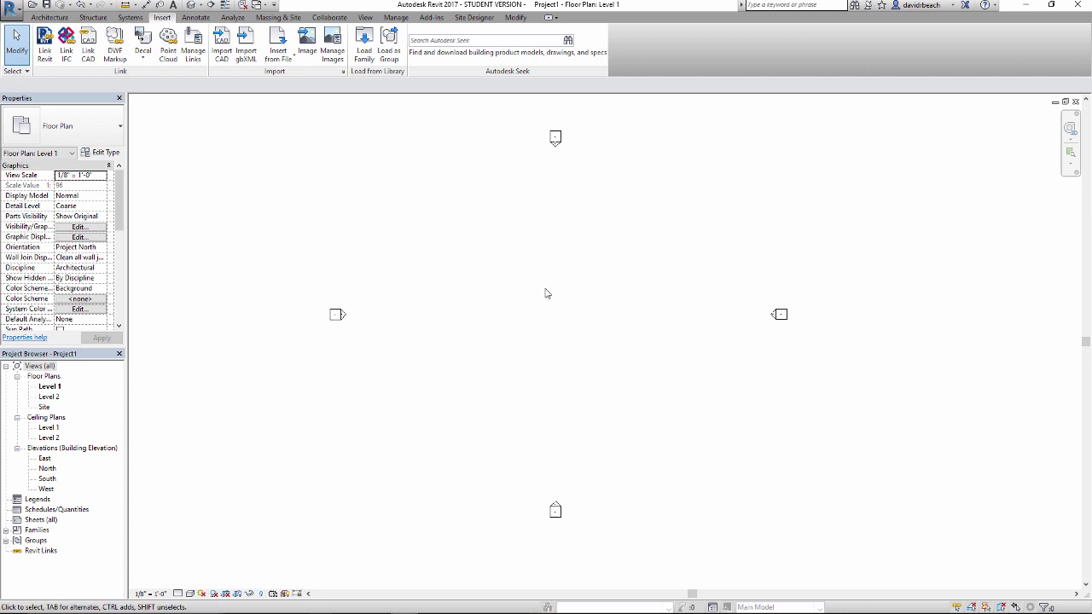
middle_drag(542, 298, 538, 309)
middle_drag(482, 307, 476, 312)
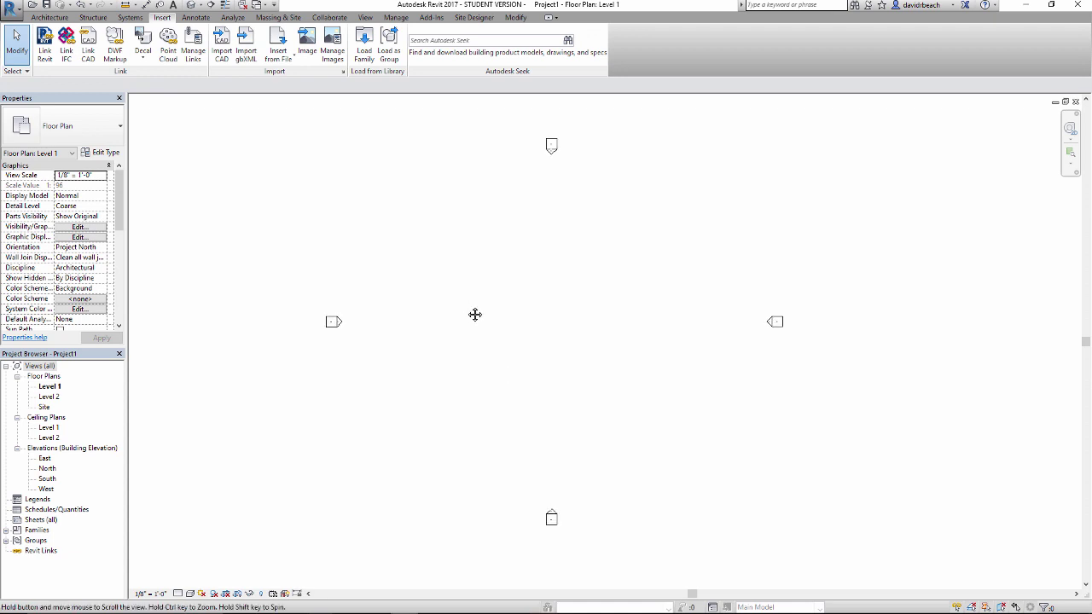
Import the image Pattern Puzzle_0001_ALLsm from the D: drive's My Box/Drury/225_17 folder and place it between the elevation markers
click(307, 47)
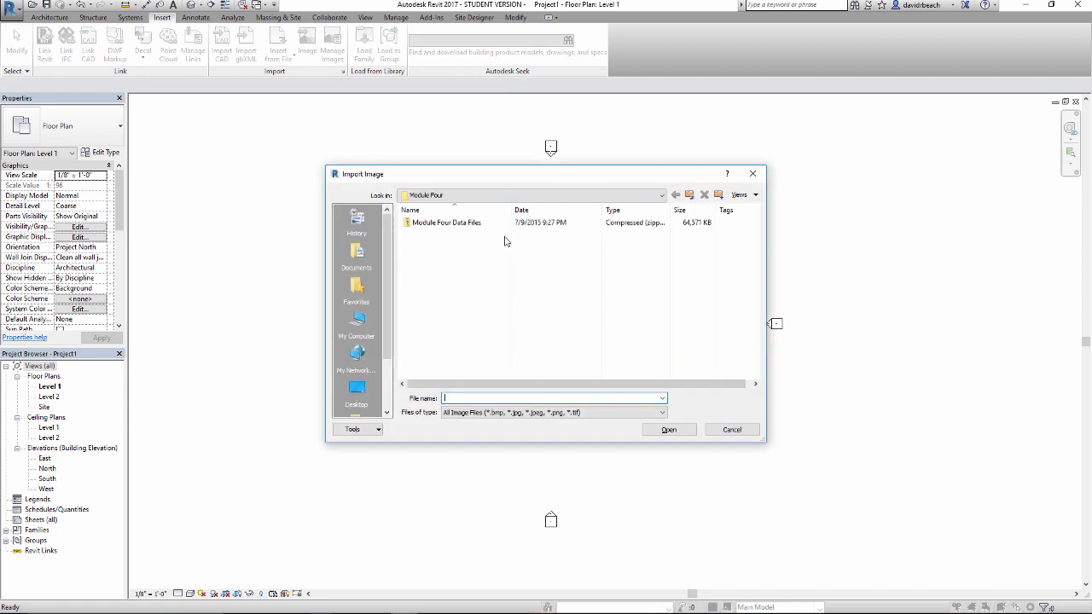
click(327, 400)
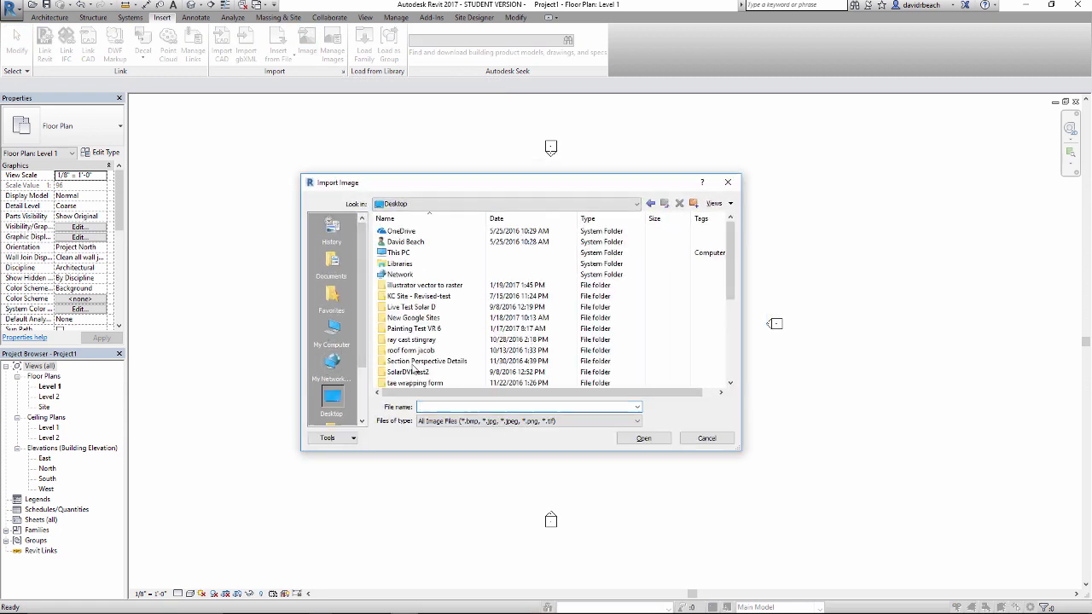
double_click(401, 248)
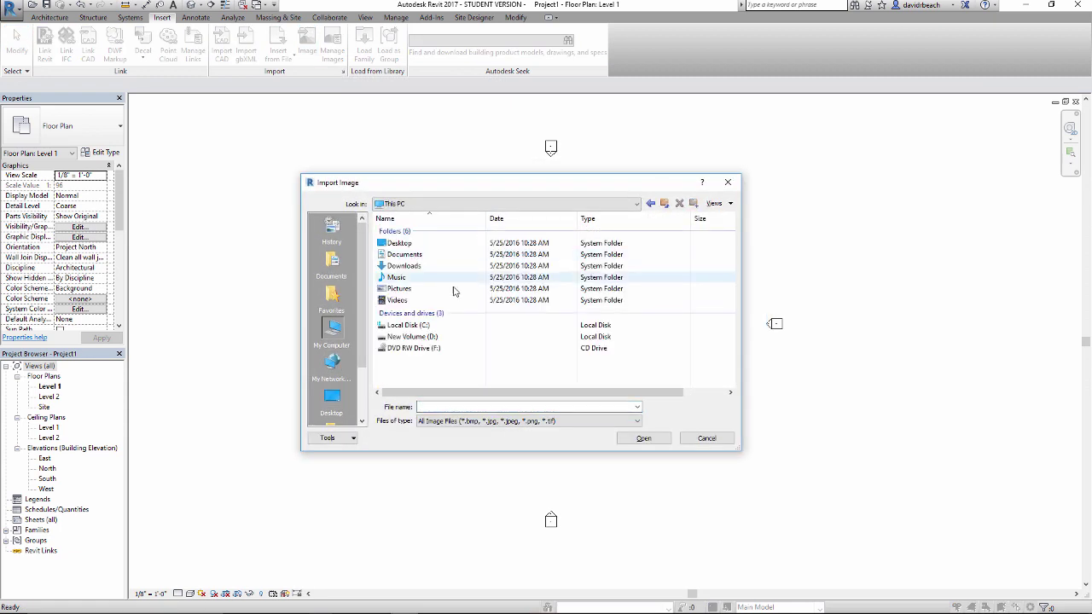
double_click(411, 337)
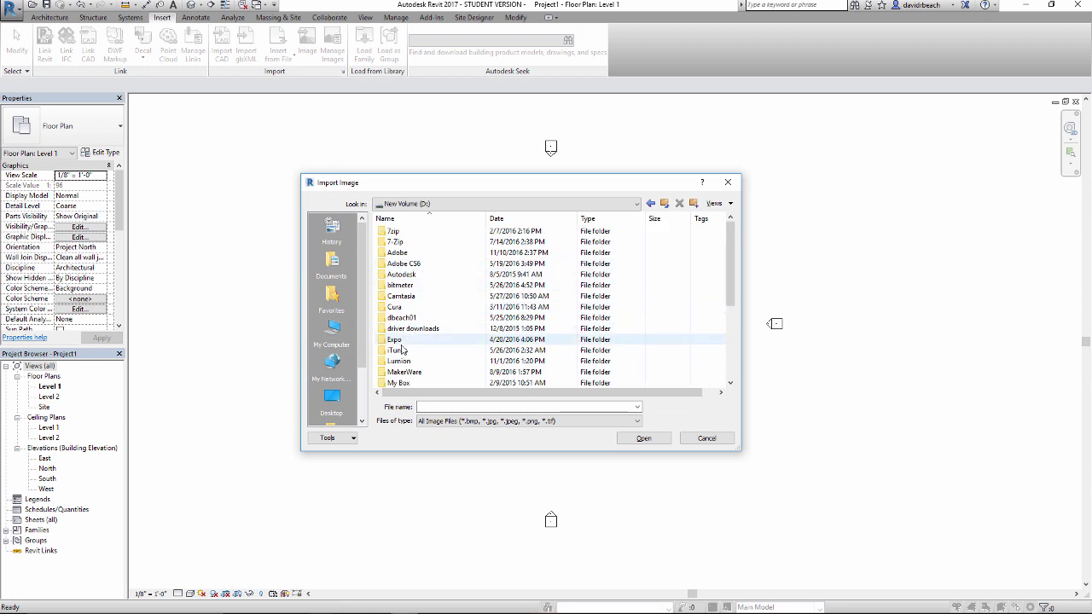
double_click(401, 383)
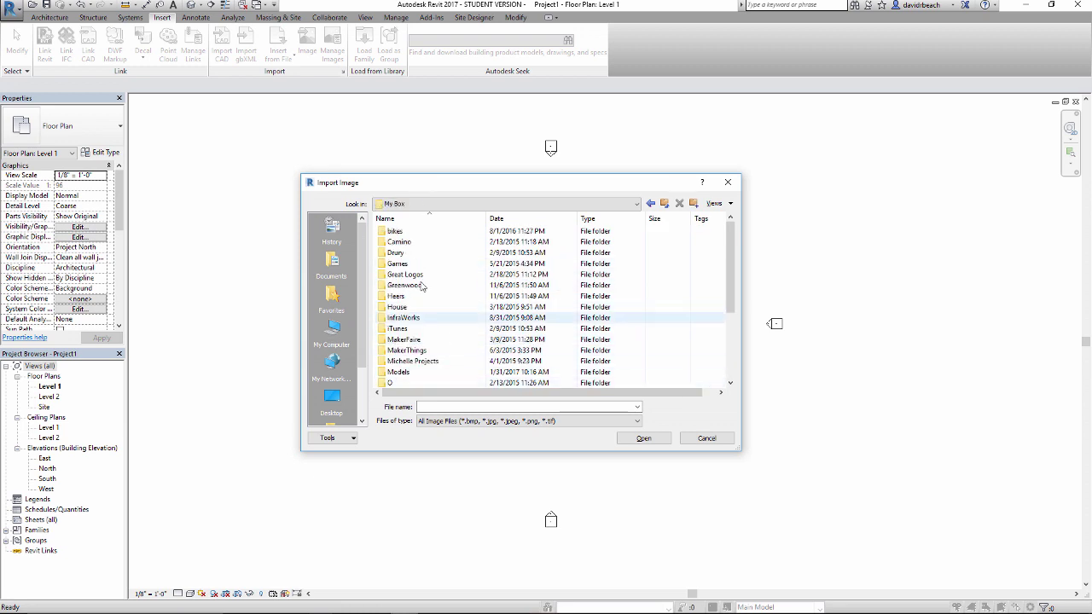
double_click(401, 253)
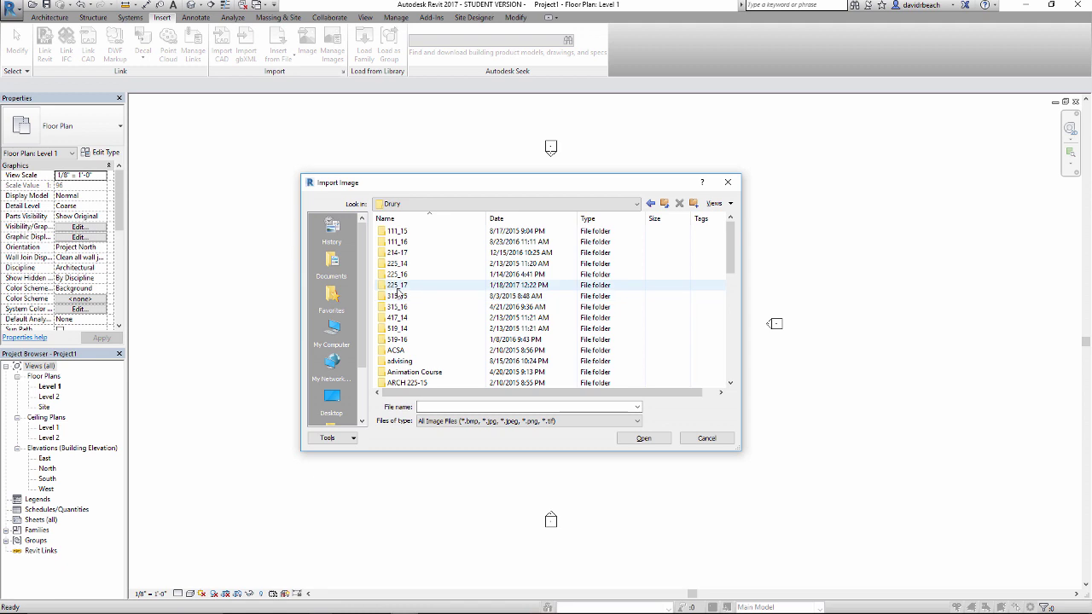
double_click(397, 285)
click(411, 285)
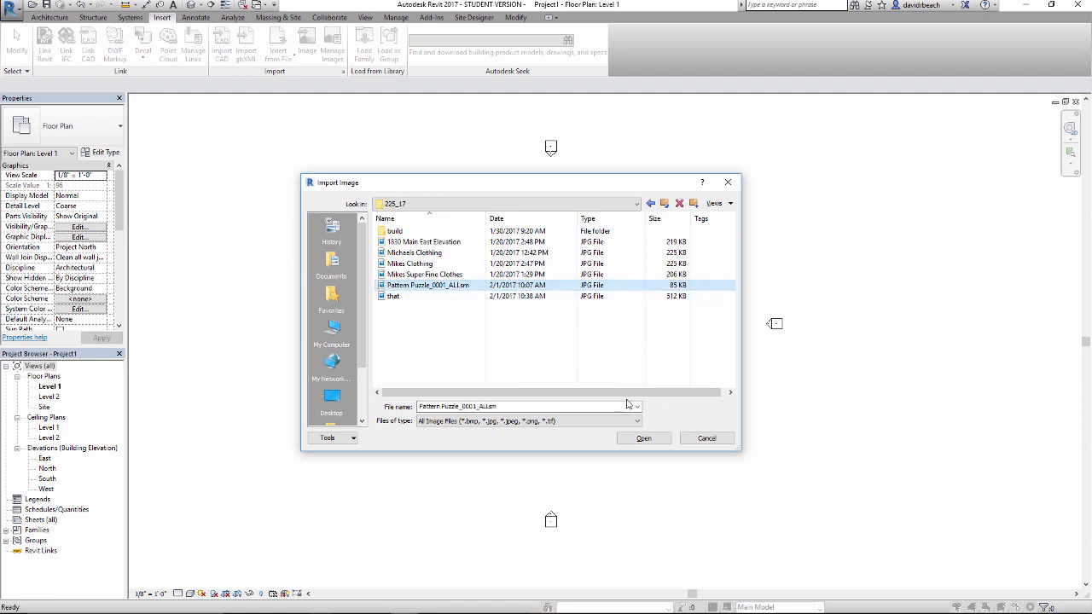
click(640, 438)
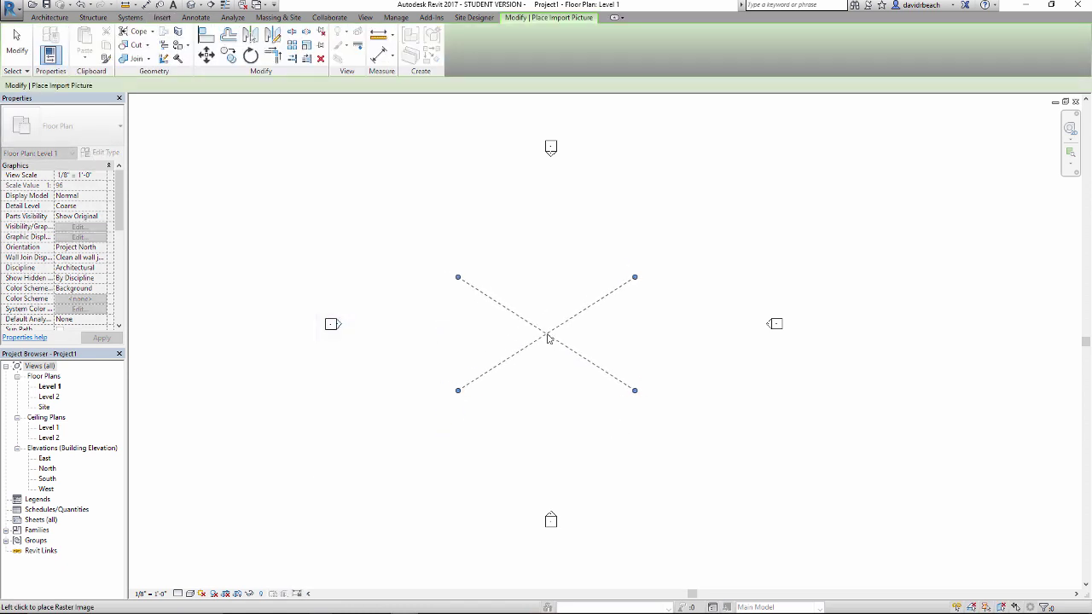
click(551, 344)
click(587, 403)
Examine the imported pattern image, especially the Back Dress piece and its vertical arrow
scroll(572, 355, up, 4)
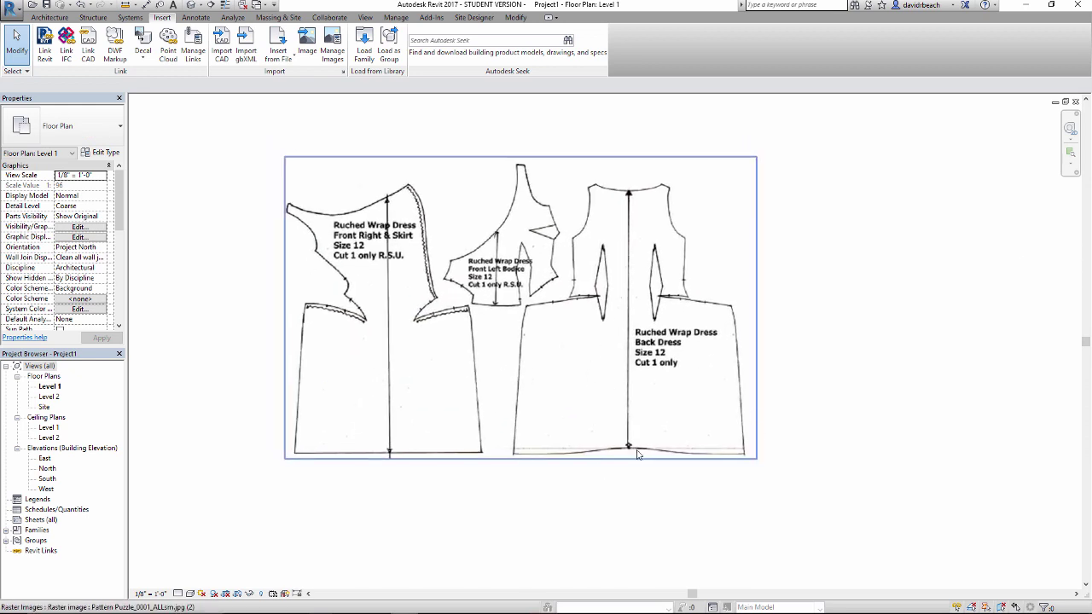
middle_drag(753, 400, 617, 422)
scroll(563, 311, up, 2)
scroll(599, 270, down, 1)
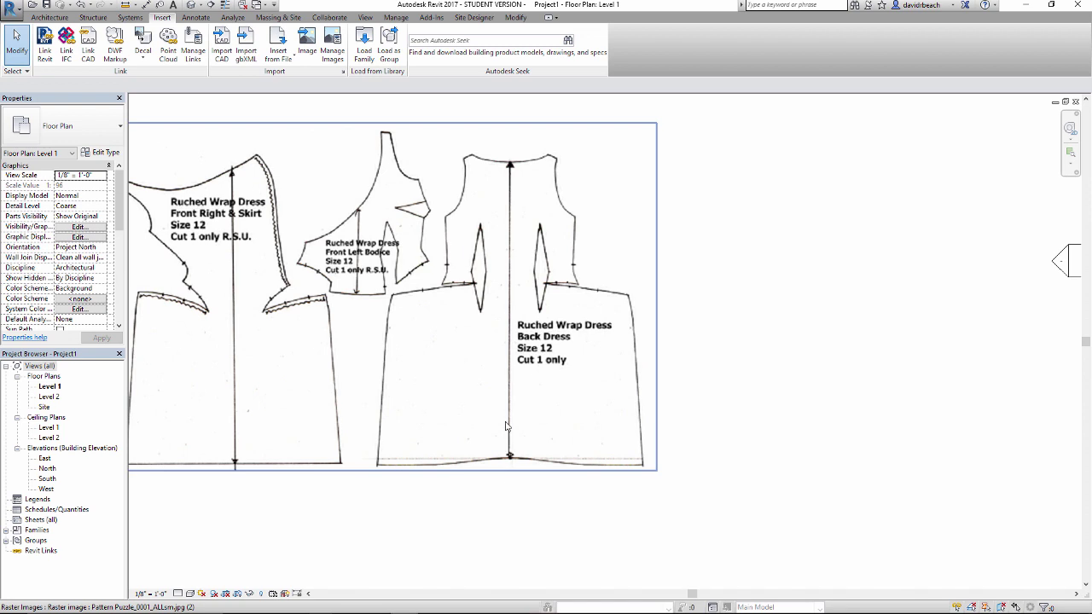
scroll(517, 282, down, 3)
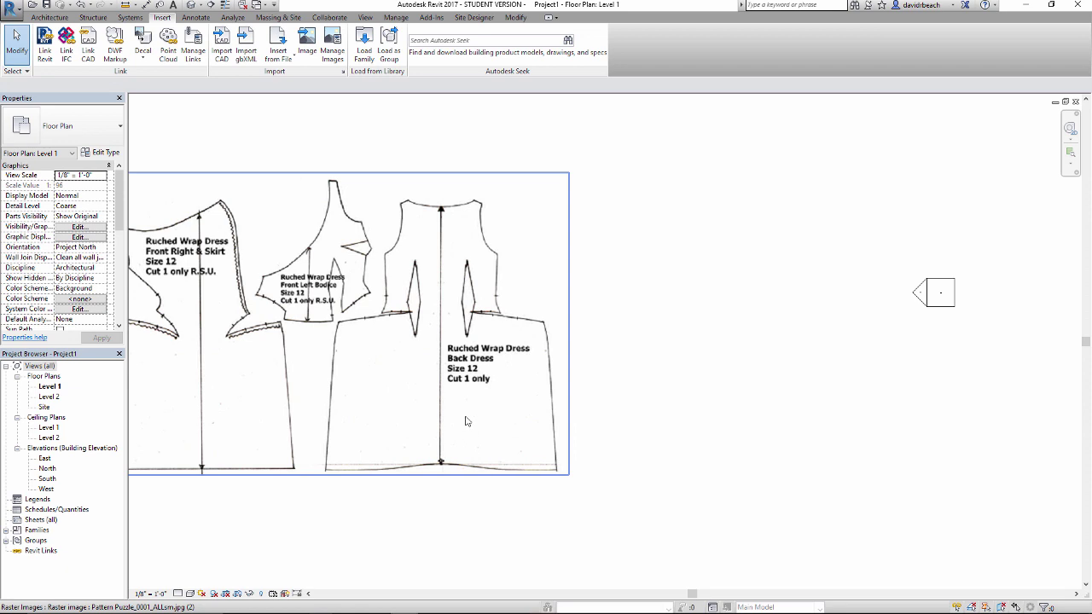
middle_drag(467, 420, 463, 431)
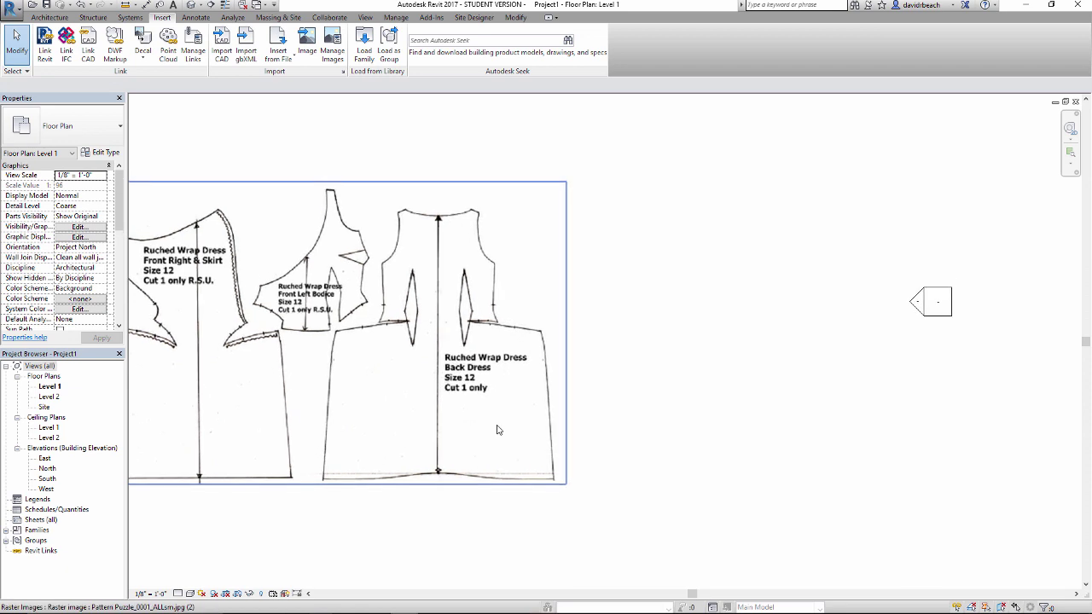
scroll(373, 390, up, 1)
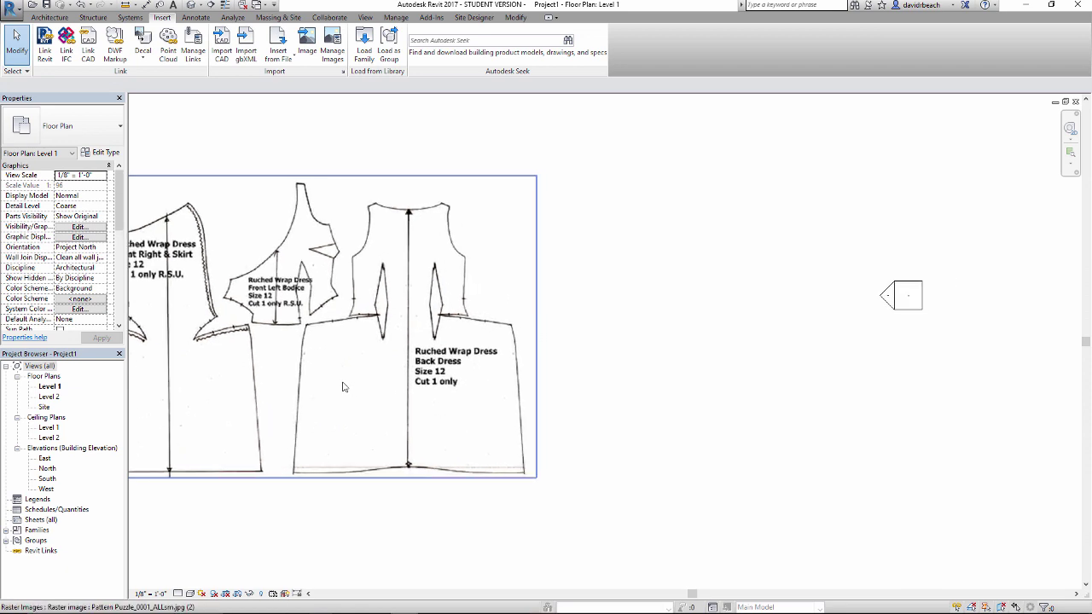
scroll(350, 384, up, 1)
scroll(368, 345, down, 1)
middle_drag(383, 144, 587, 198)
scroll(609, 128, down, 1)
scroll(416, 382, down, 2)
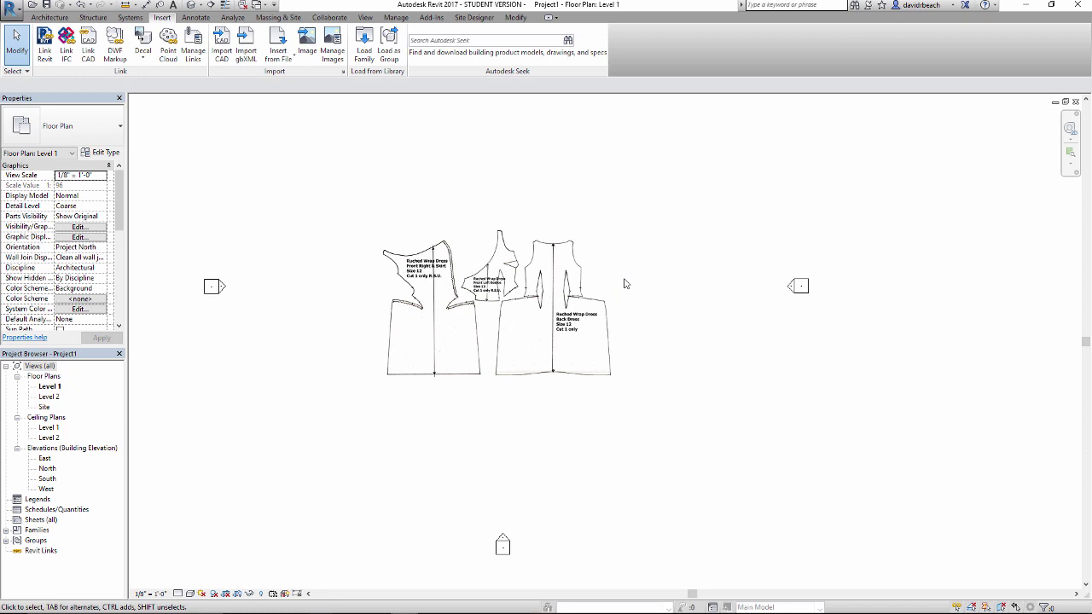
click(415, 383)
scroll(443, 371, up, 3)
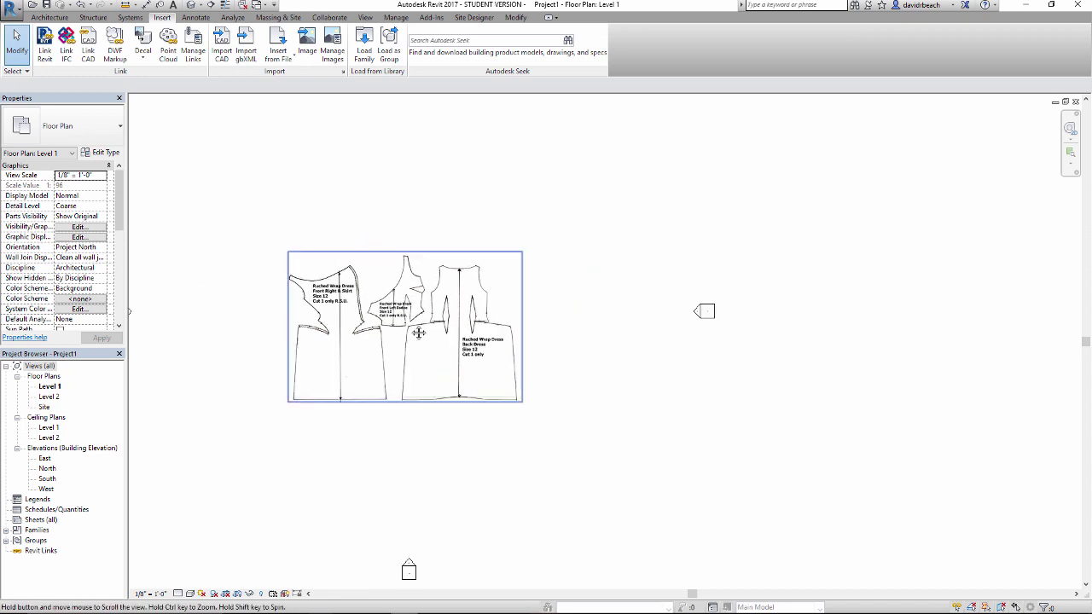
middle_drag(444, 375, 447, 378)
middle_drag(416, 207, 437, 178)
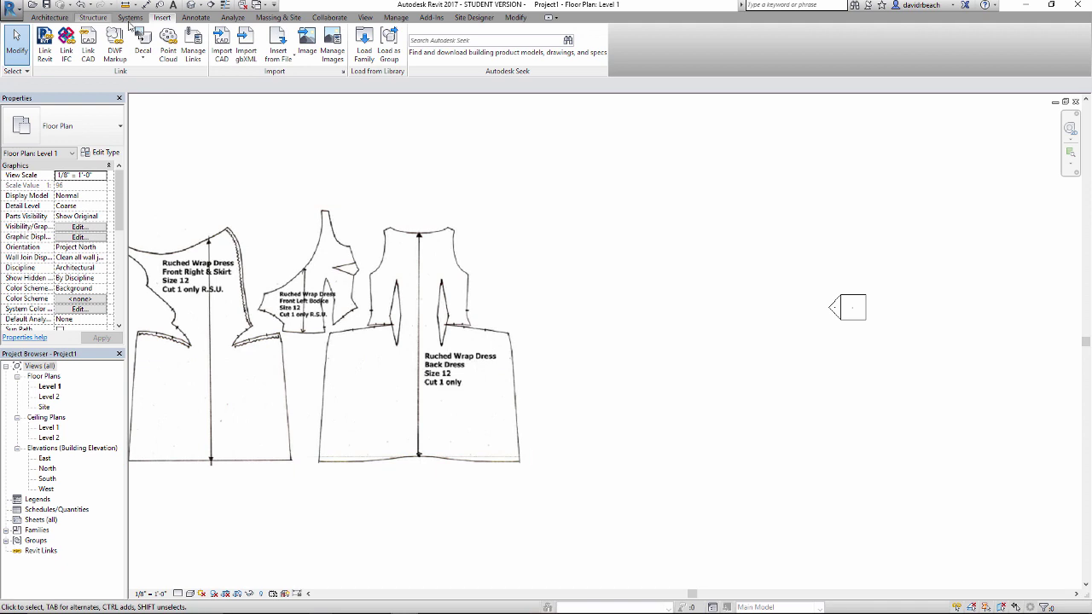
Draw a horizontal thin detail line about 33' long, running right from the lower end of the Back Dress arrow
click(196, 18)
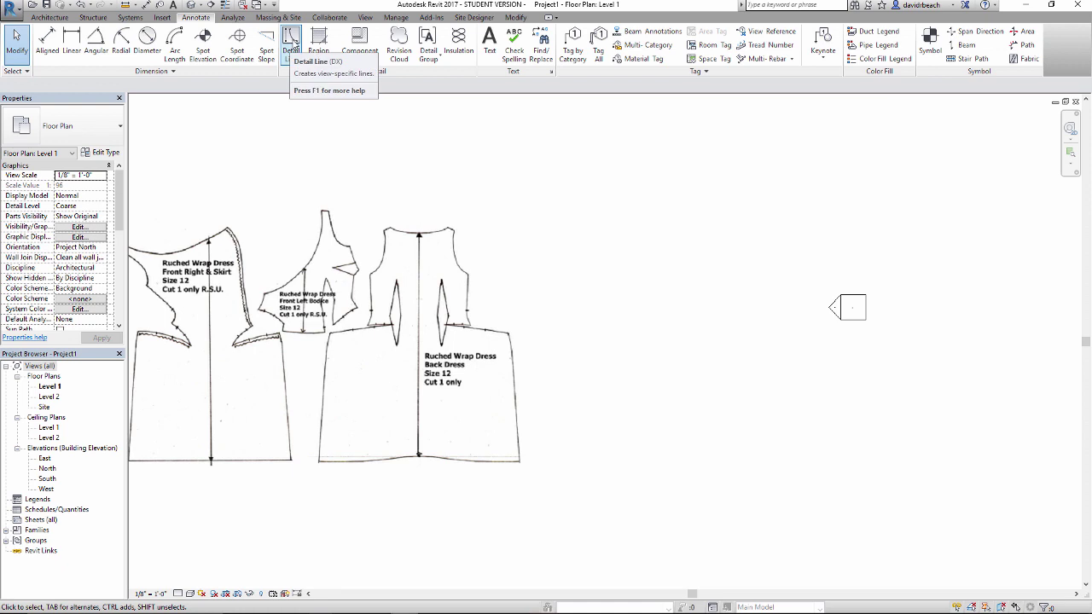
click(291, 44)
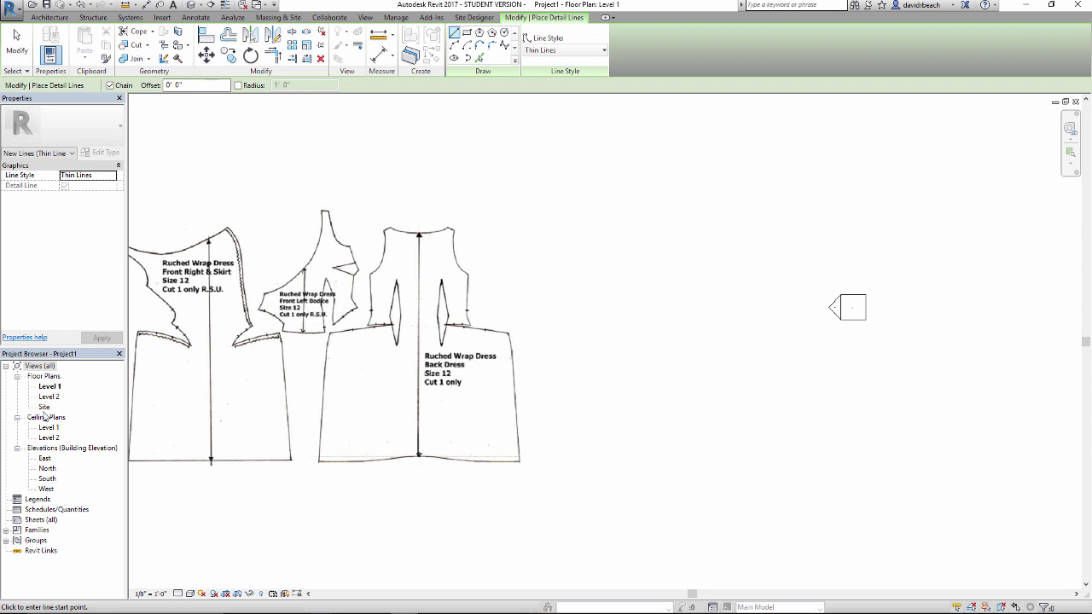
middle_drag(287, 401, 300, 405)
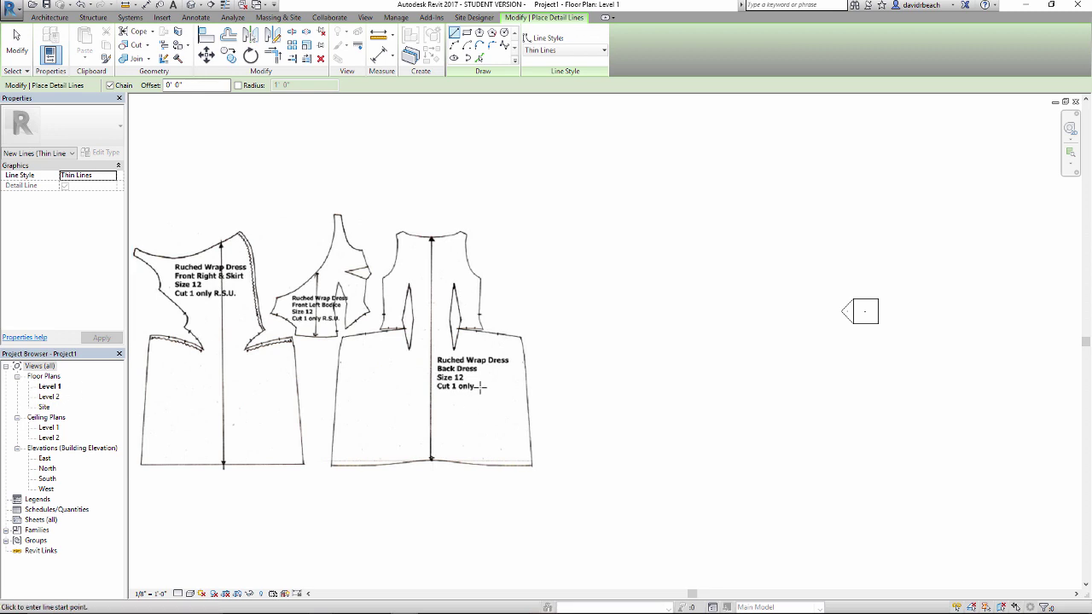
scroll(432, 464, up, 4)
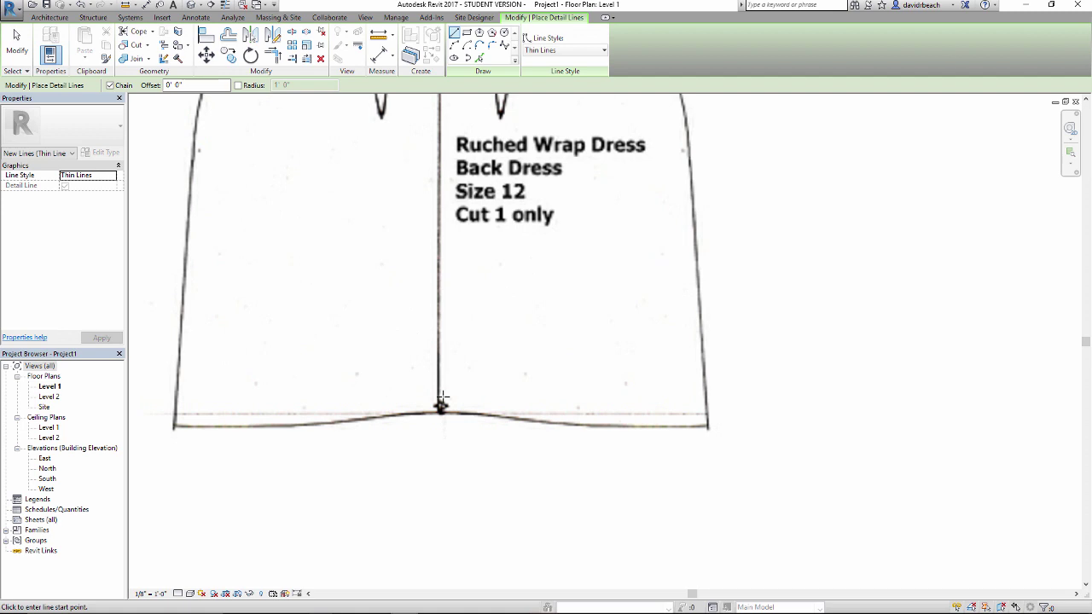
click(439, 409)
scroll(478, 422, down, 4)
click(696, 416)
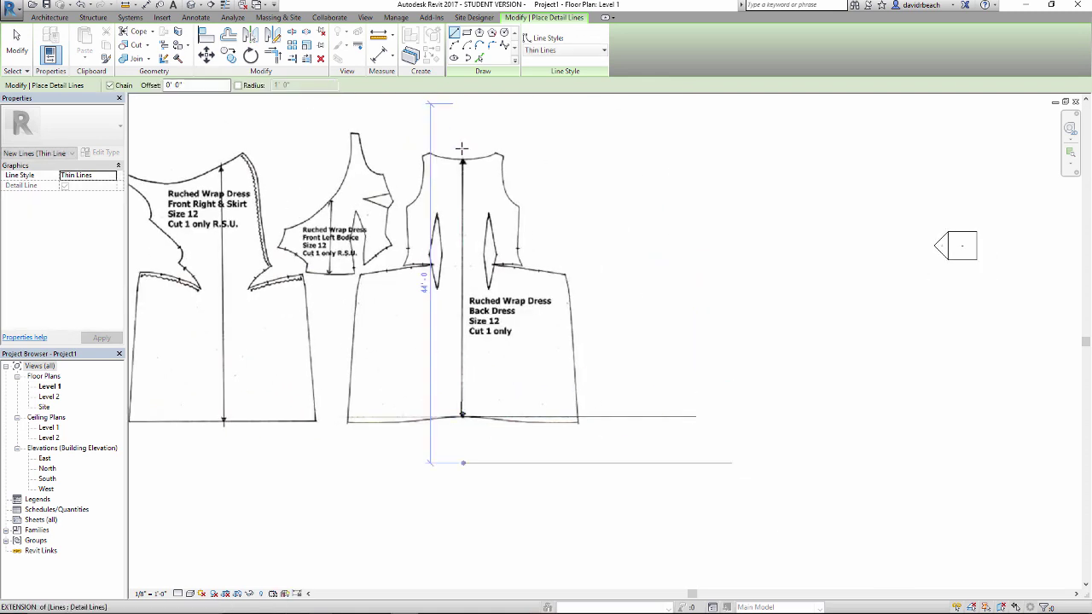
Draw a second horizontal detail line from the tip of the Back Dress arrow at the neckline, ending in line with the lower one
scroll(461, 136, up, 3)
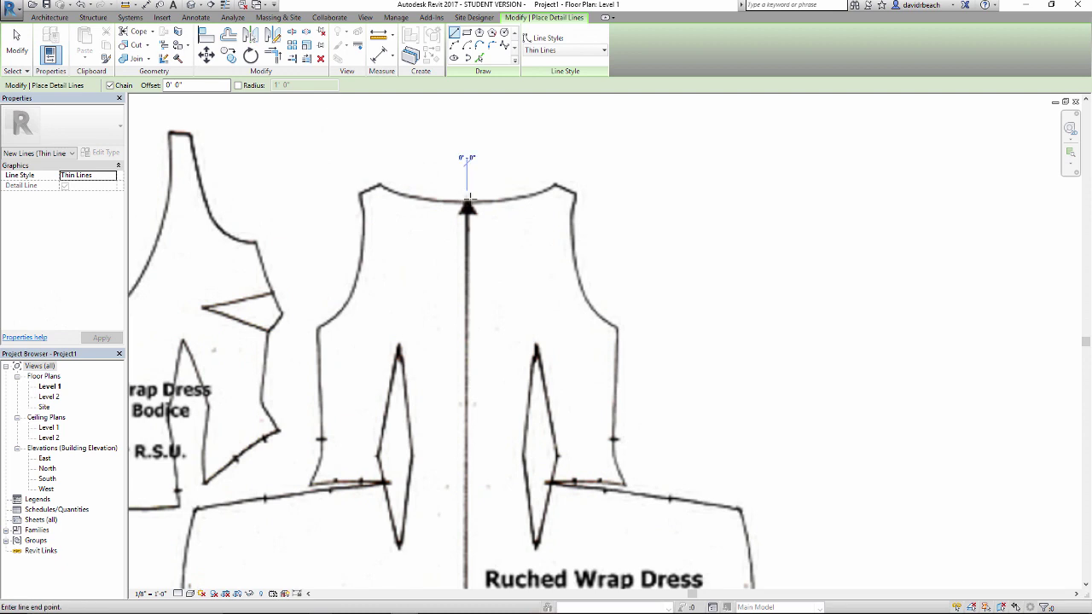
click(467, 199)
scroll(631, 199, down, 3)
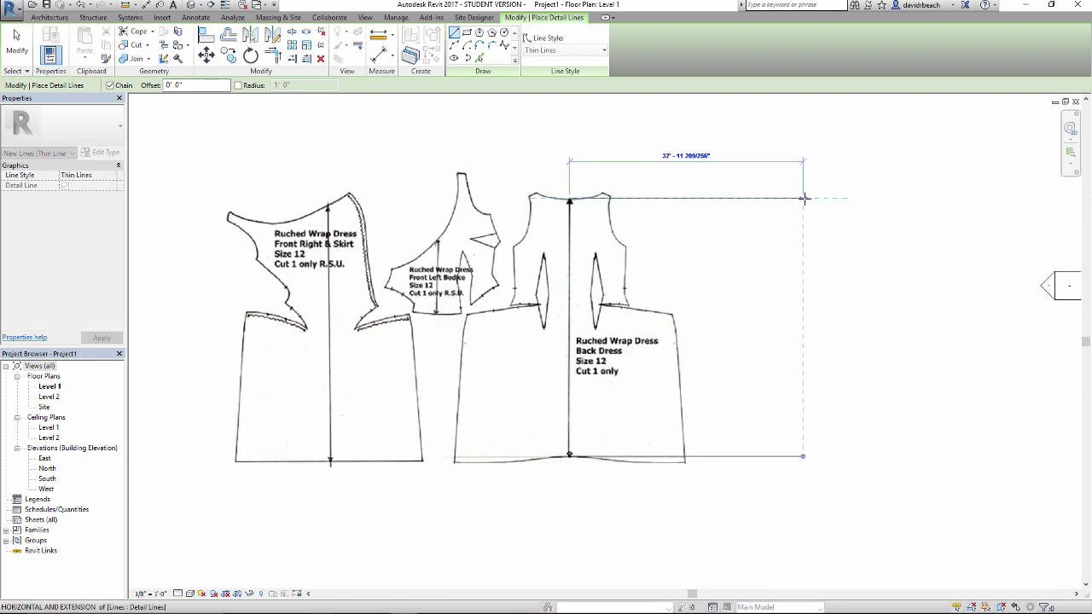
click(804, 197)
key(Escape)
key(Escape)
middle_drag(743, 250, 663, 246)
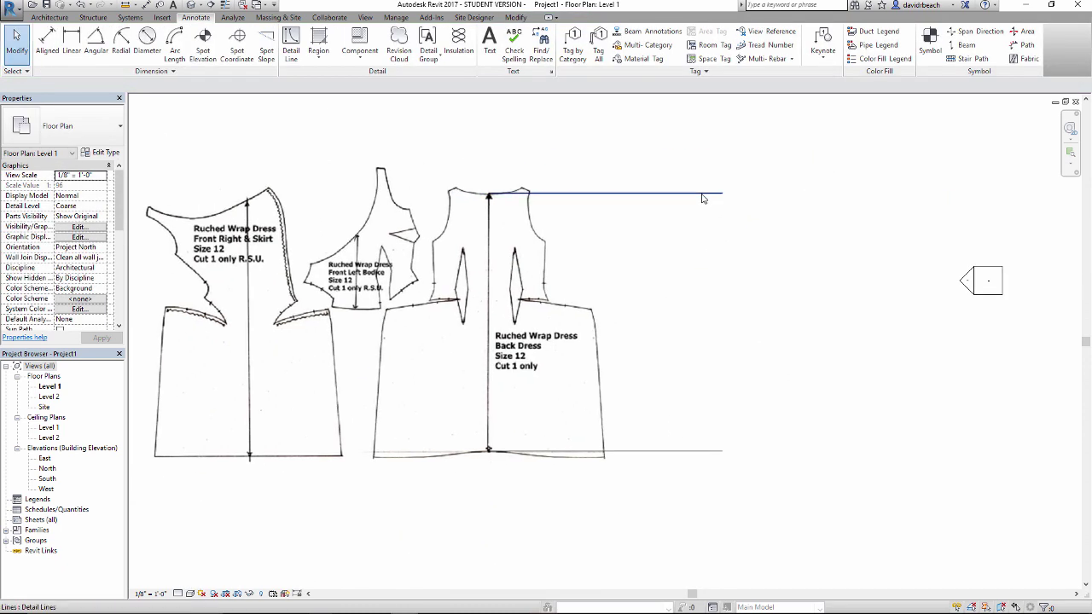
Check the distance between the upper and lower detail lines
click(702, 195)
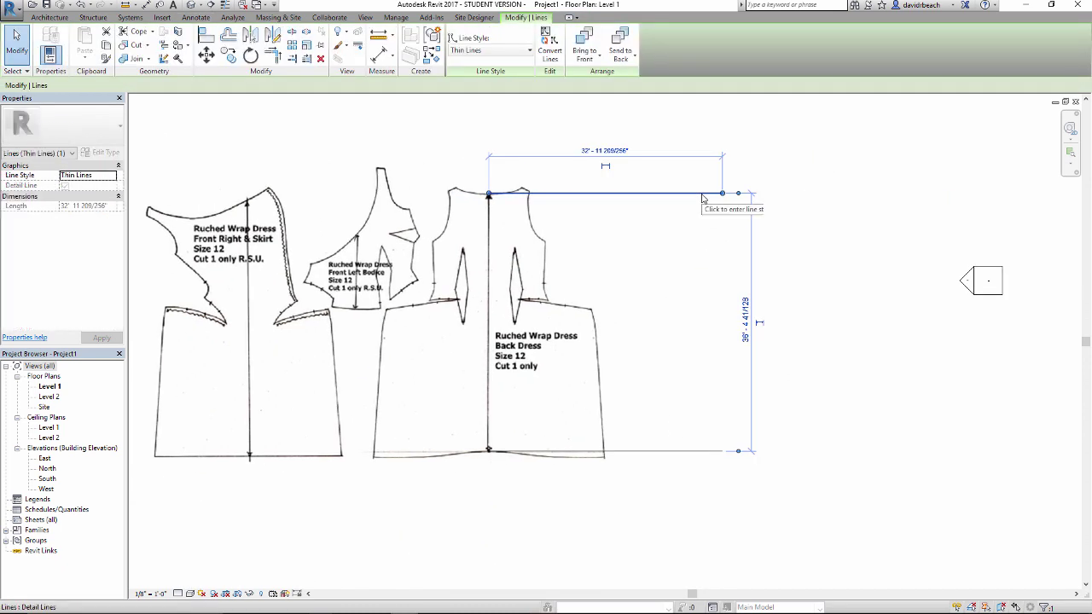
click(704, 281)
middle_drag(702, 299, 669, 302)
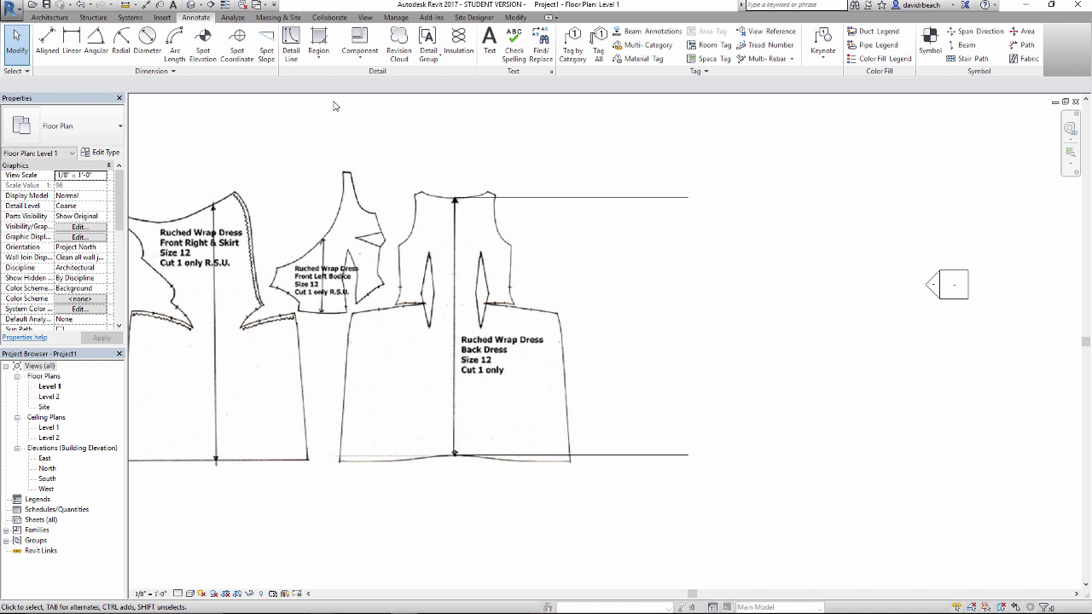
Offset a copy of the lower detail line 24' upward
middle_drag(371, 108, 355, 118)
middle_drag(441, 121, 416, 119)
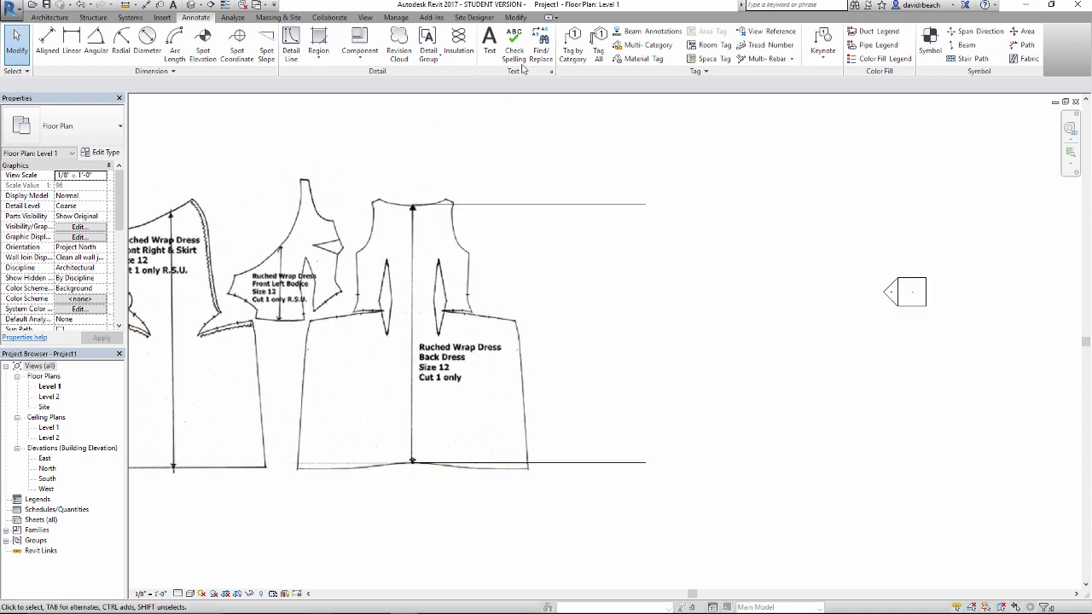
click(515, 18)
click(228, 35)
double_click(141, 85)
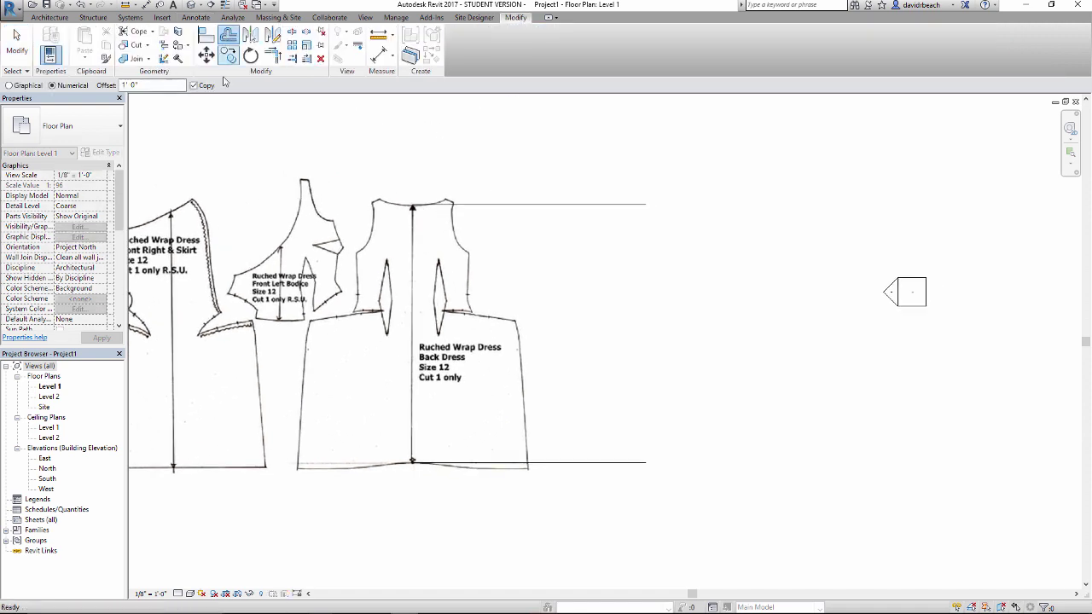
text(24)
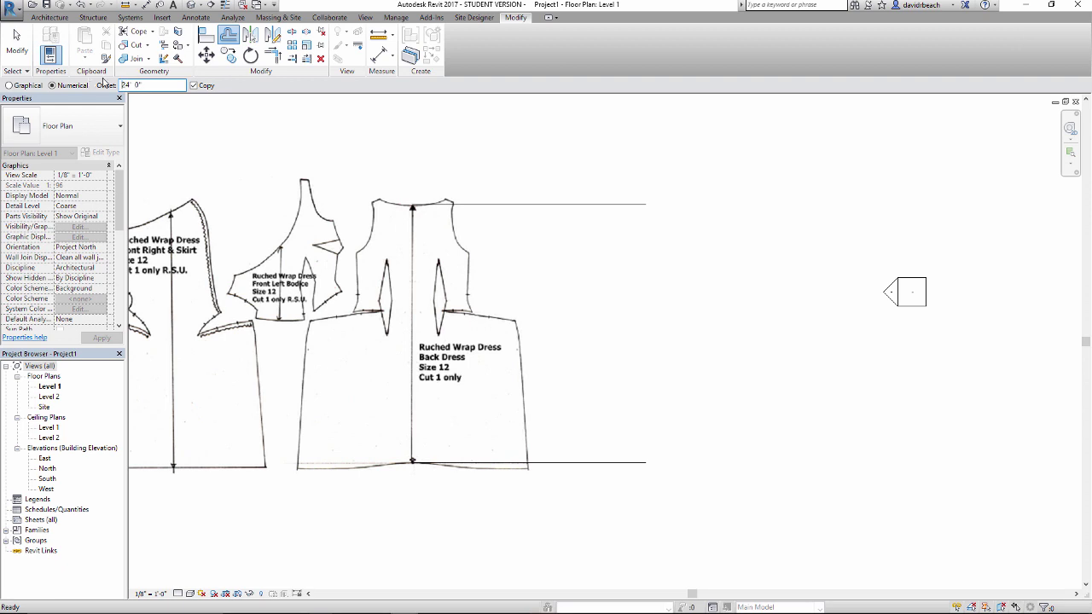
click(609, 461)
key(Escape)
middle_drag(578, 336, 689, 341)
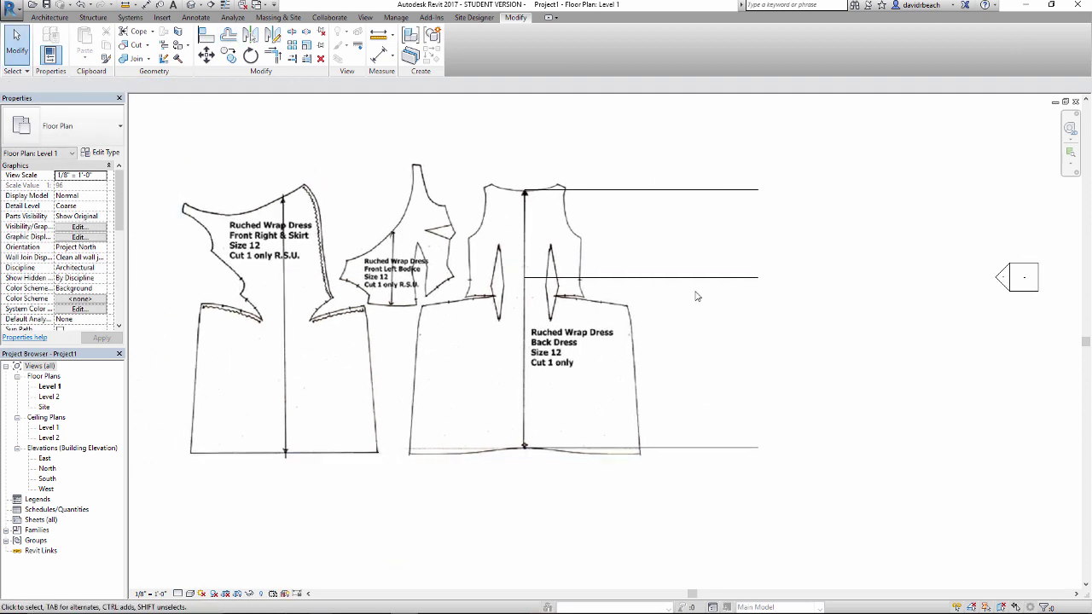
Scale the pattern image graphically from the lower detail line's endpoint, bringing the upper line's endpoint to the 24' offset line
click(632, 372)
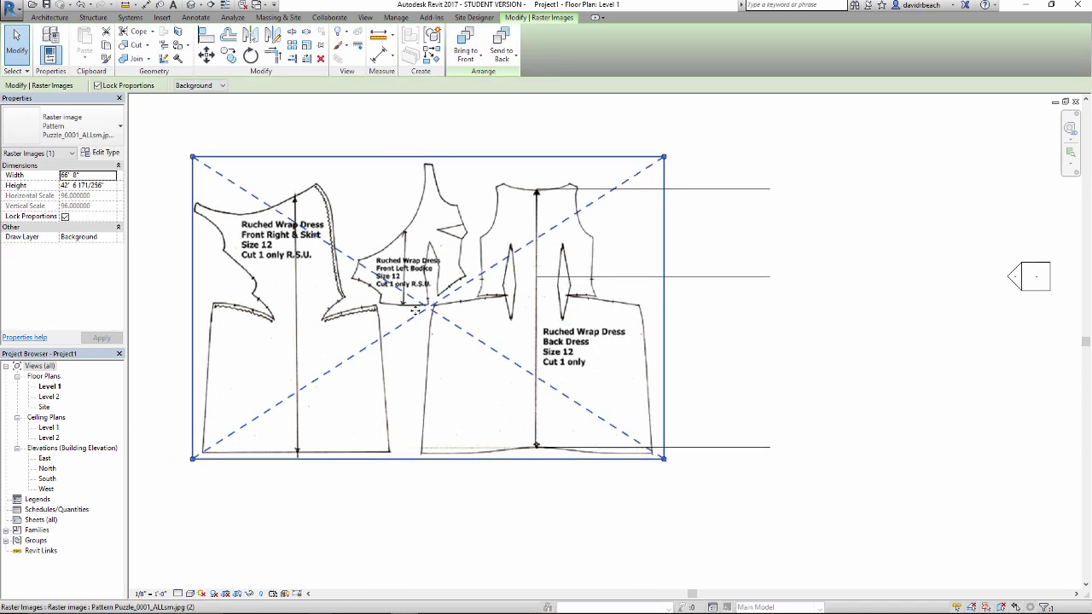
click(307, 45)
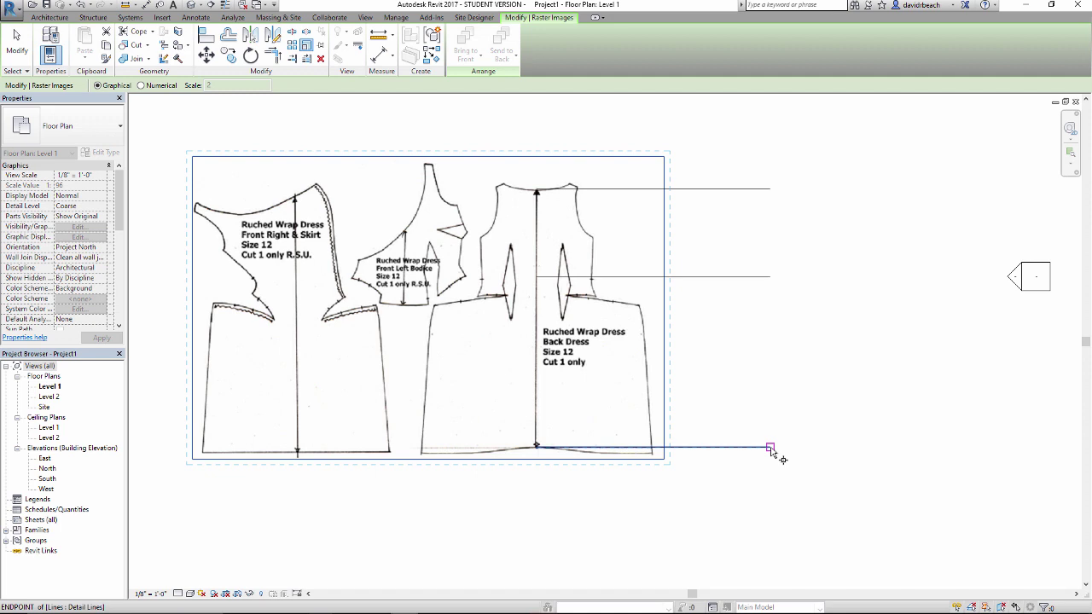
click(770, 190)
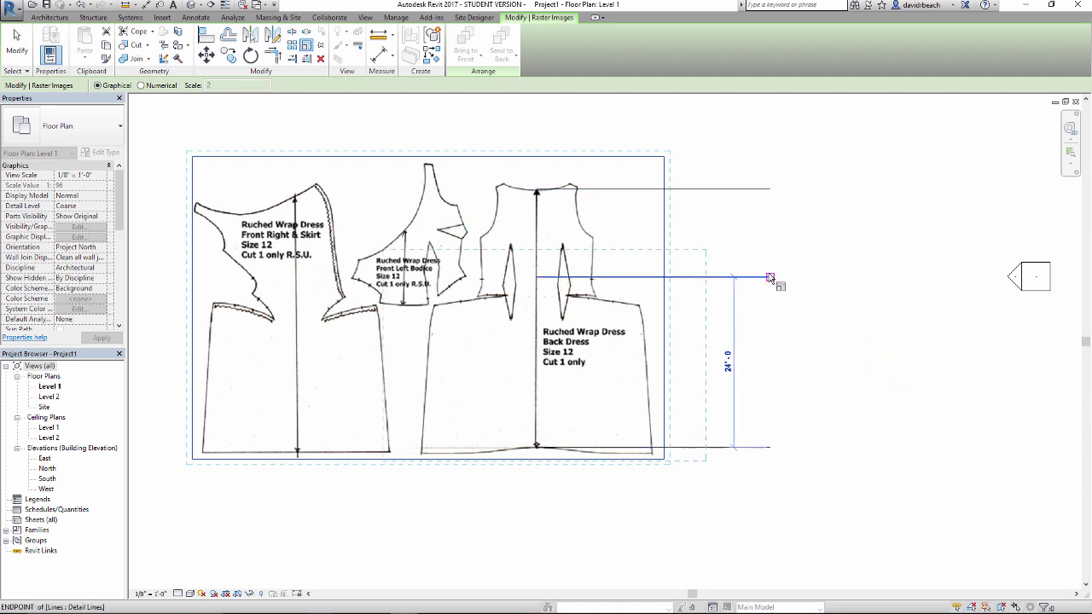
click(769, 274)
scroll(743, 364, up, 2)
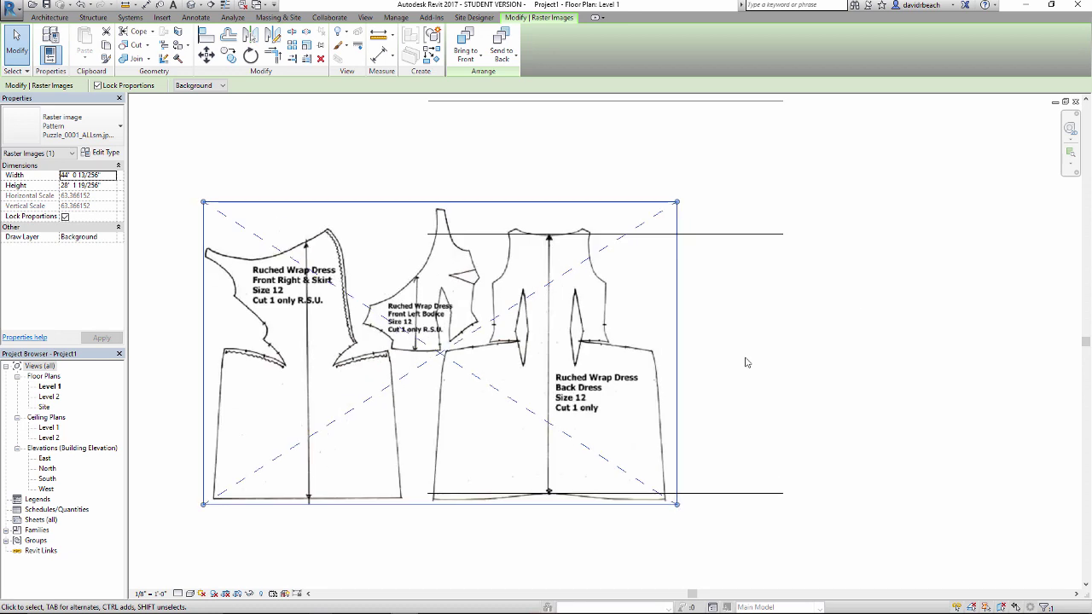
key(Escape)
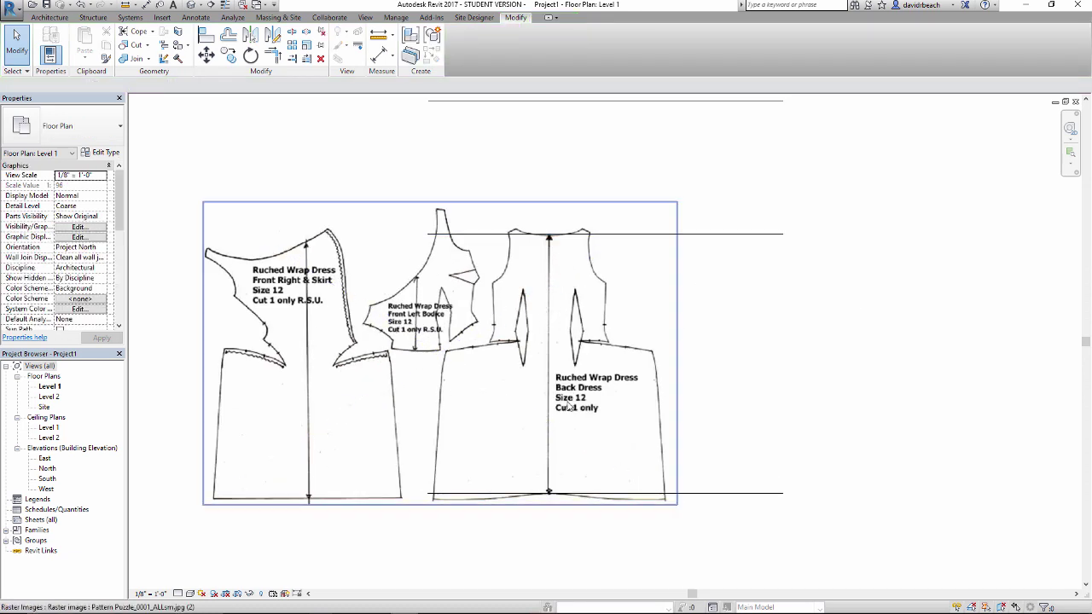
Delete the horizontal detail lines used as scaling references over the Back Dress piece
scroll(598, 385, down, 2)
drag(754, 468, 697, 185)
key(Delete)
middle_drag(701, 266, 698, 243)
scroll(597, 325, up, 4)
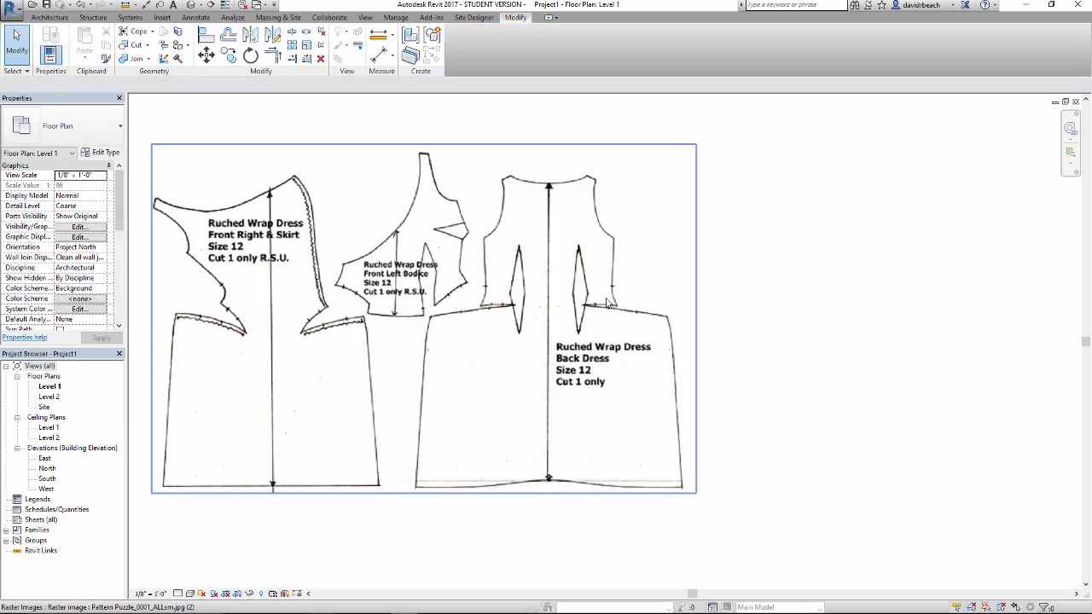
middle_drag(777, 279, 773, 281)
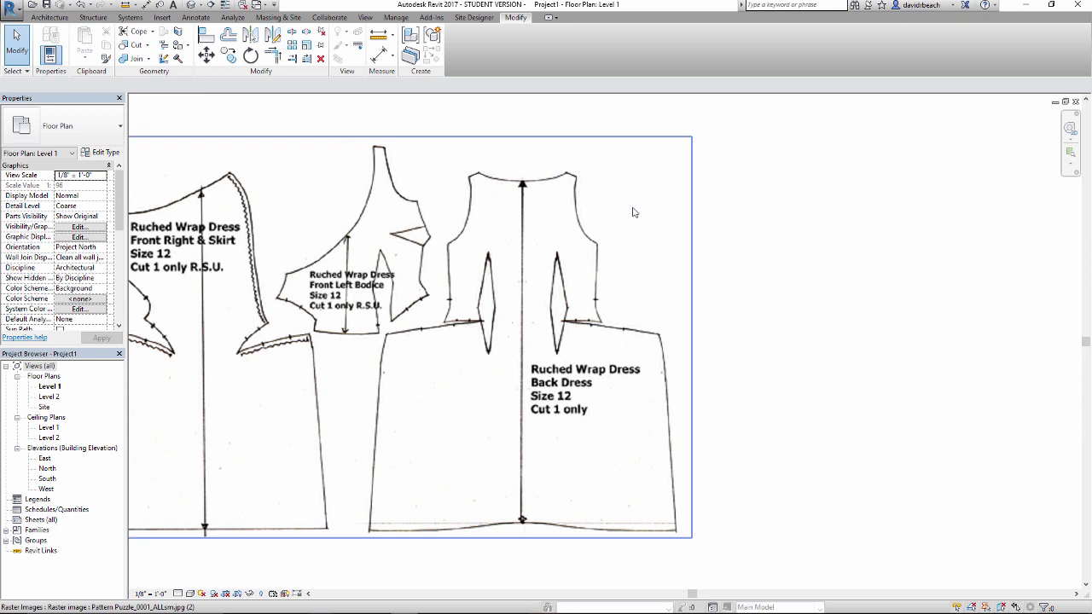
Create a new line style subcategory named Laser under Lines
middle_drag(382, 497, 367, 490)
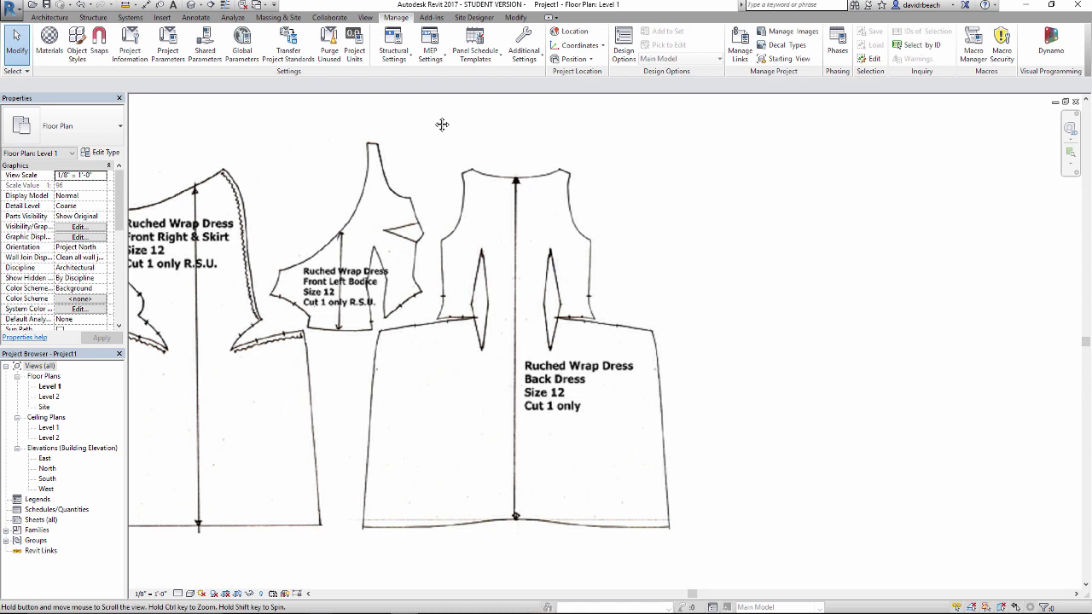
click(524, 56)
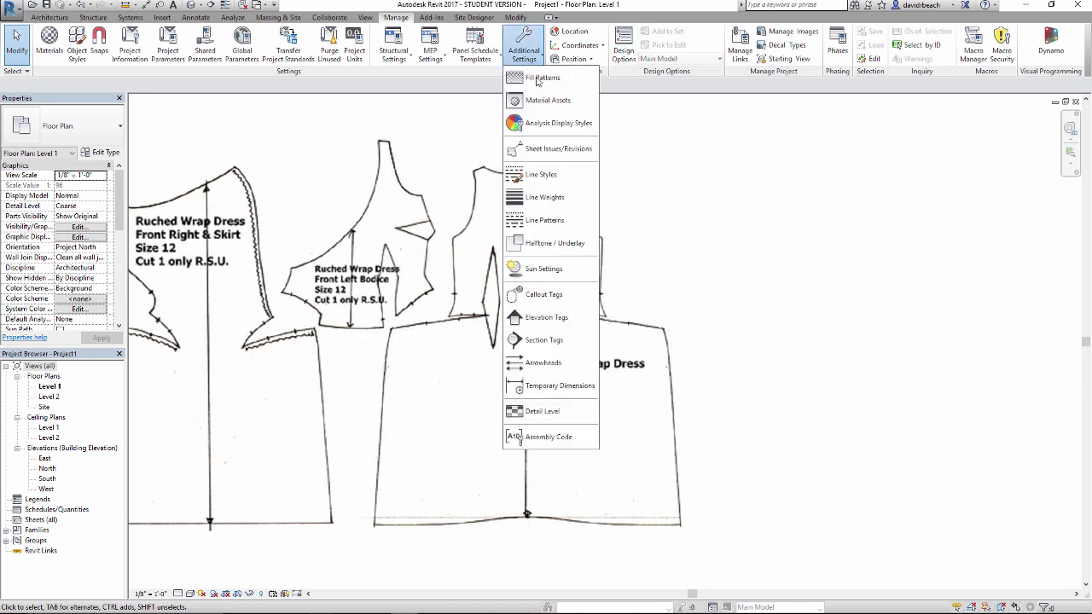
click(539, 175)
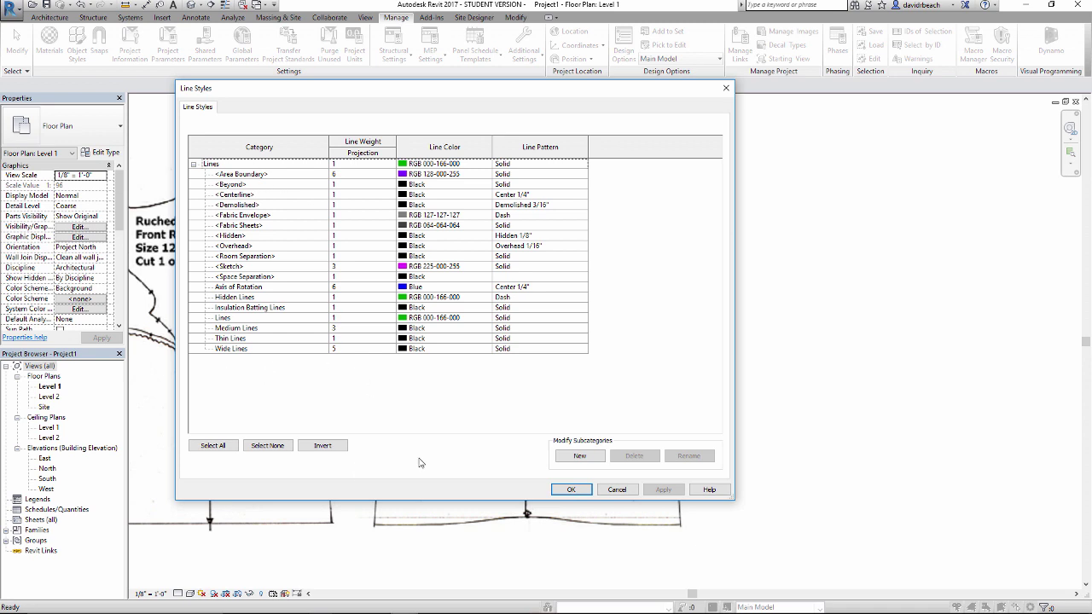
click(578, 457)
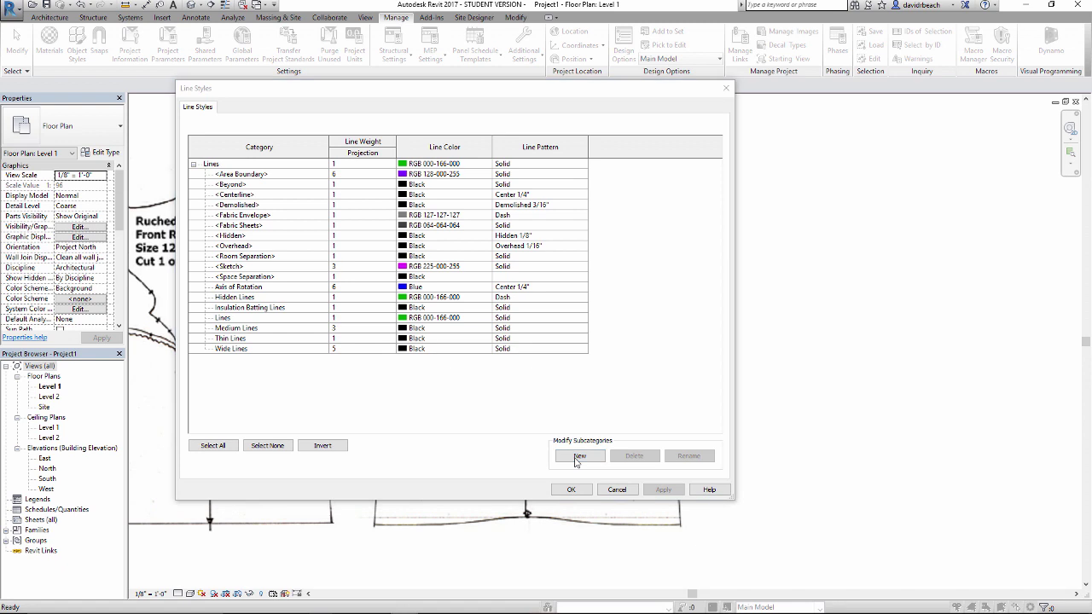
text(Las)
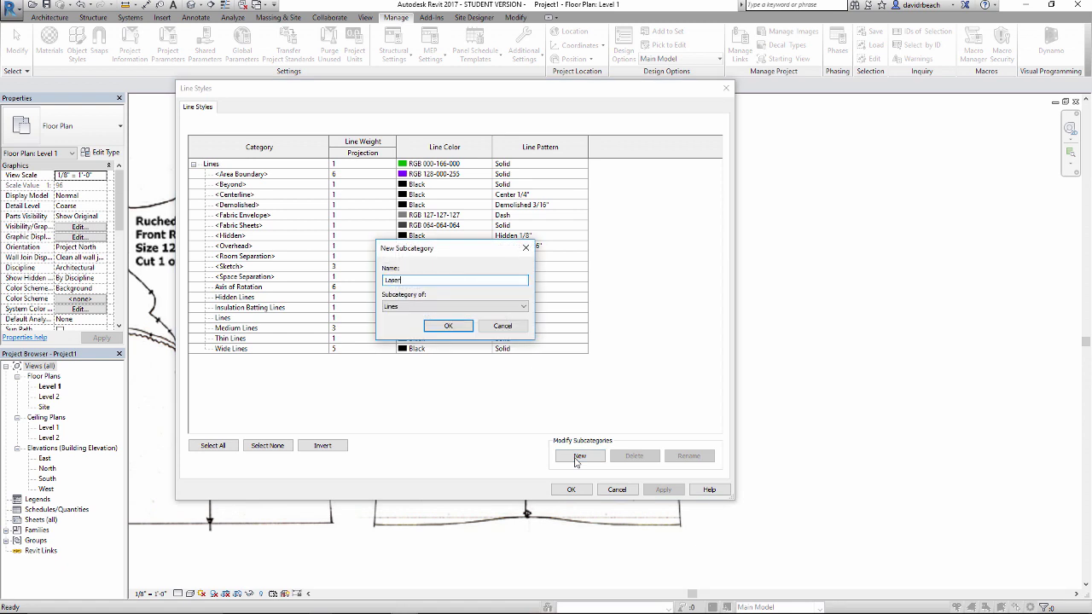
text(er)
key(Return)
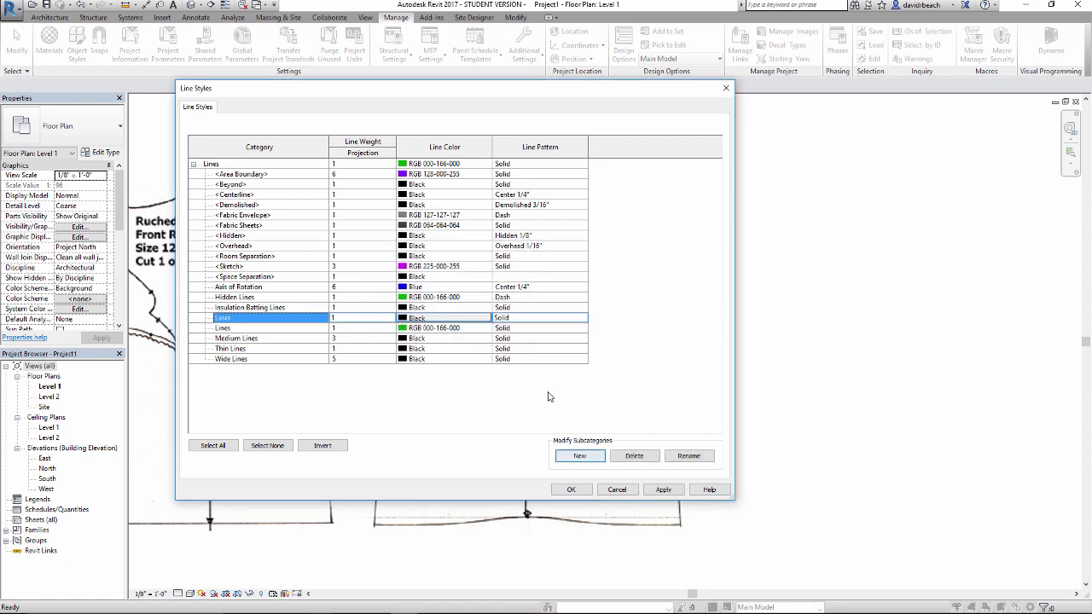
Set the Laser line style's color to Green (RGB 0, 255, 0) and accept the line style settings
click(461, 320)
click(461, 320)
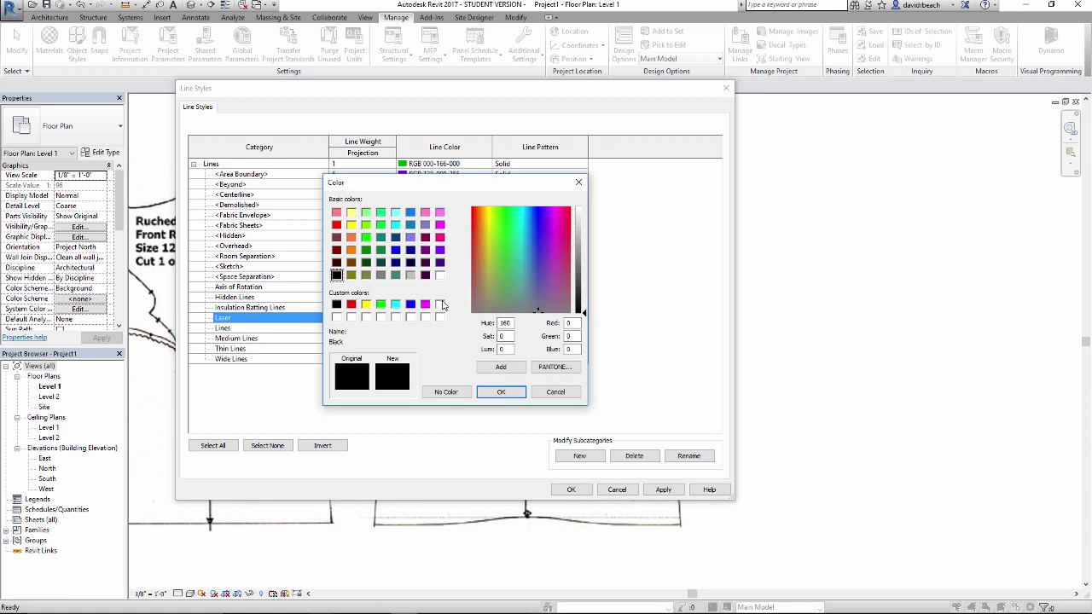
click(381, 304)
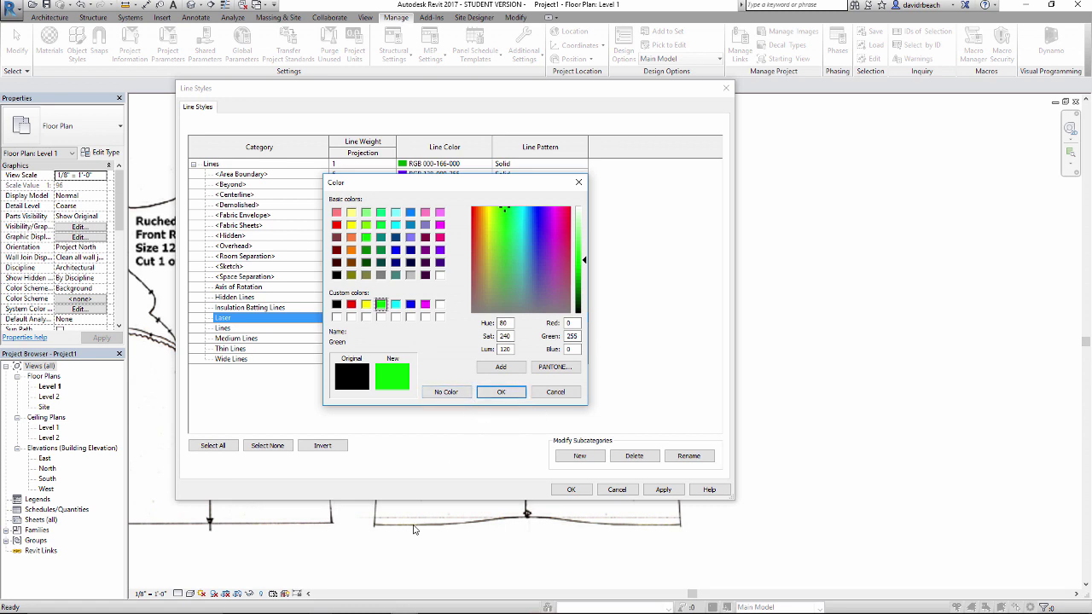
click(502, 393)
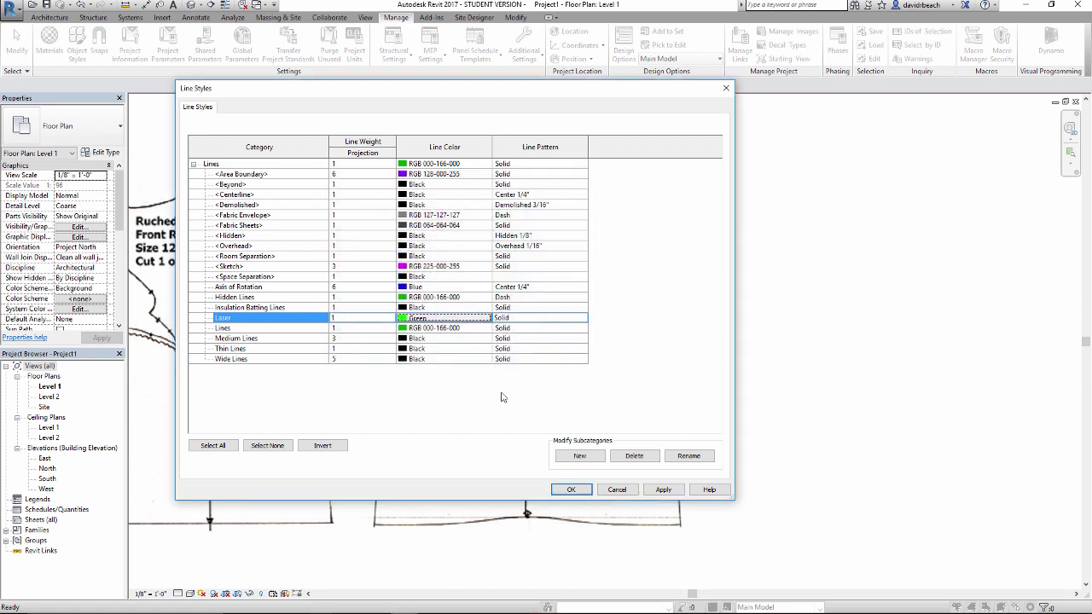
click(569, 491)
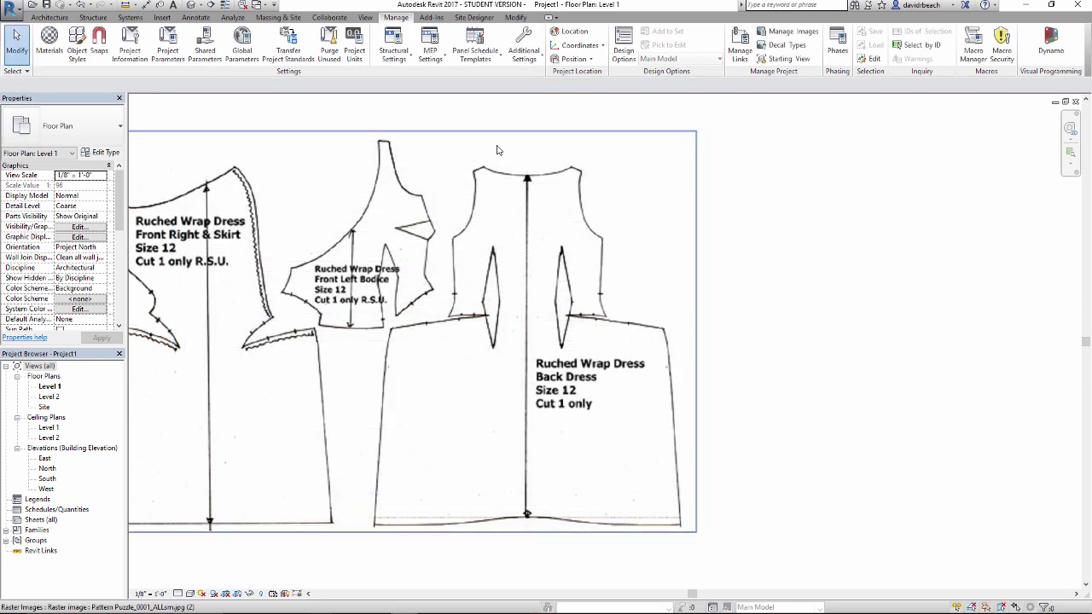
Draw a Laser-style detail spline along the Back Dress neckline from the left shoulder point to the right one
click(195, 17)
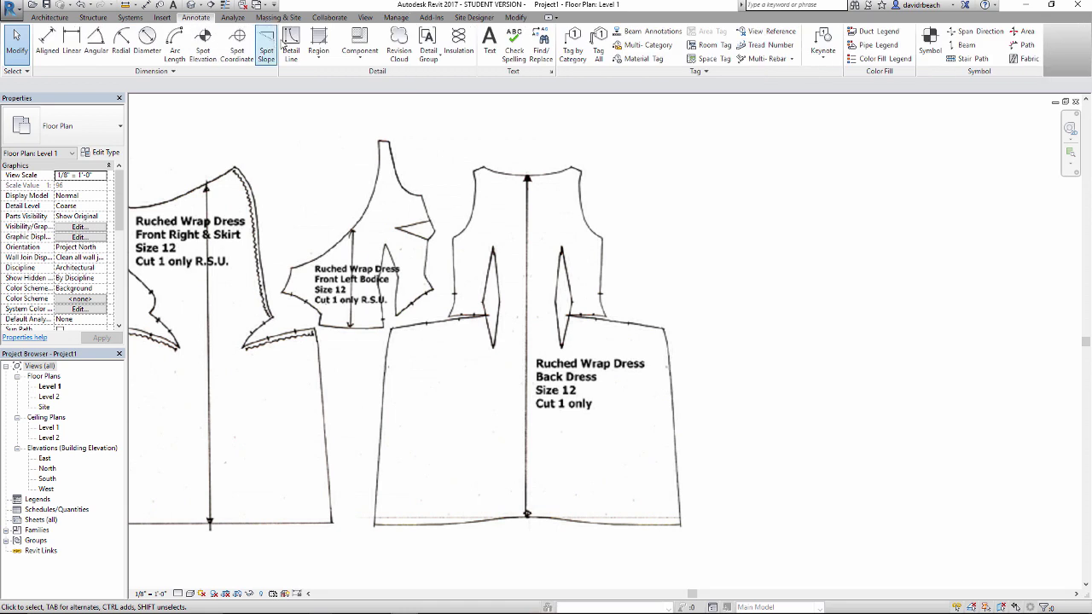
click(291, 41)
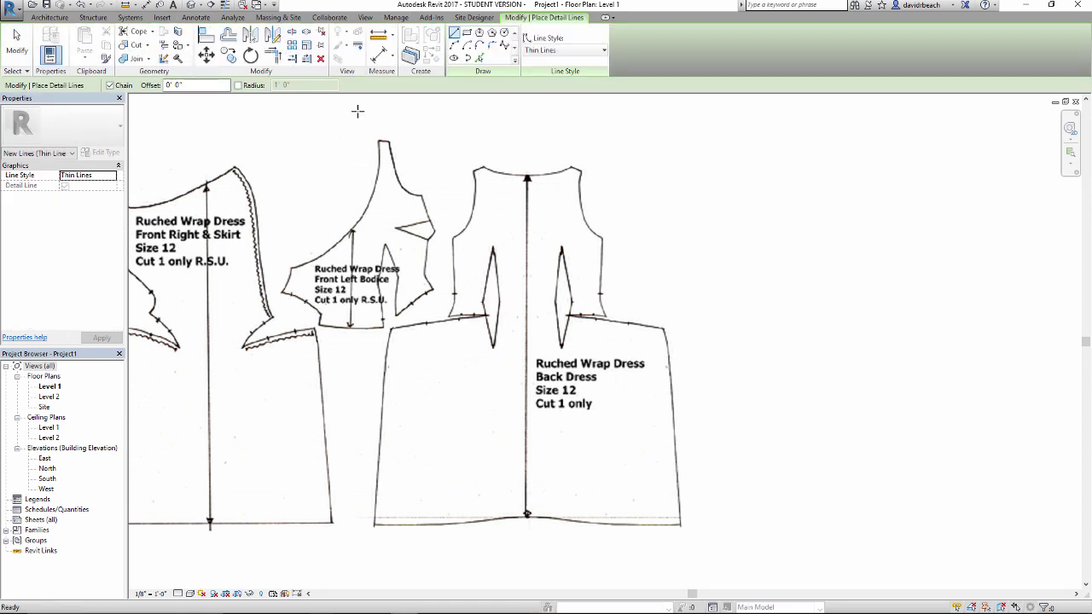
click(546, 50)
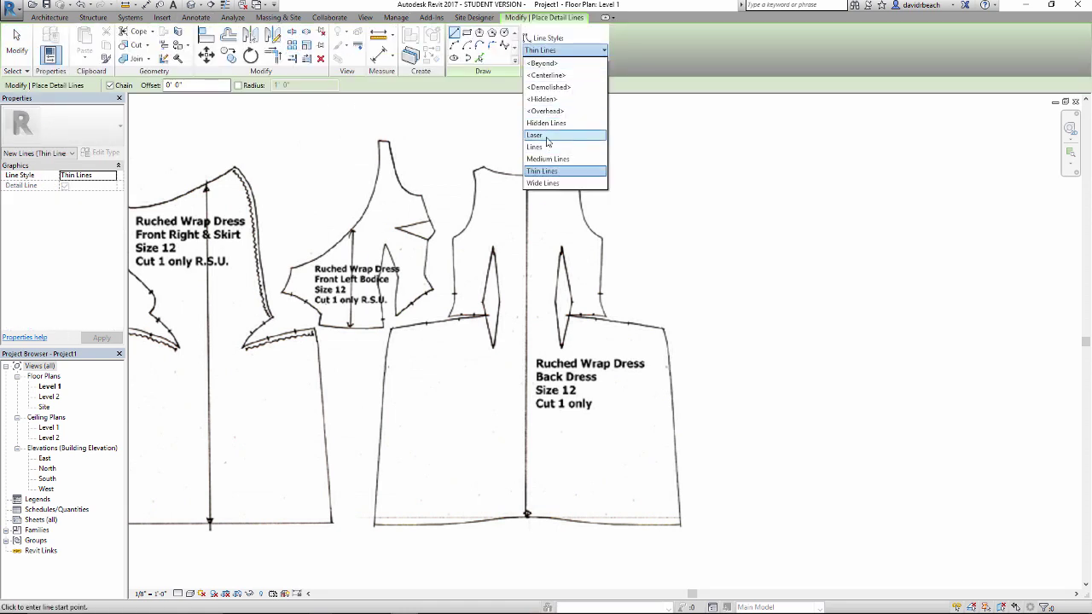
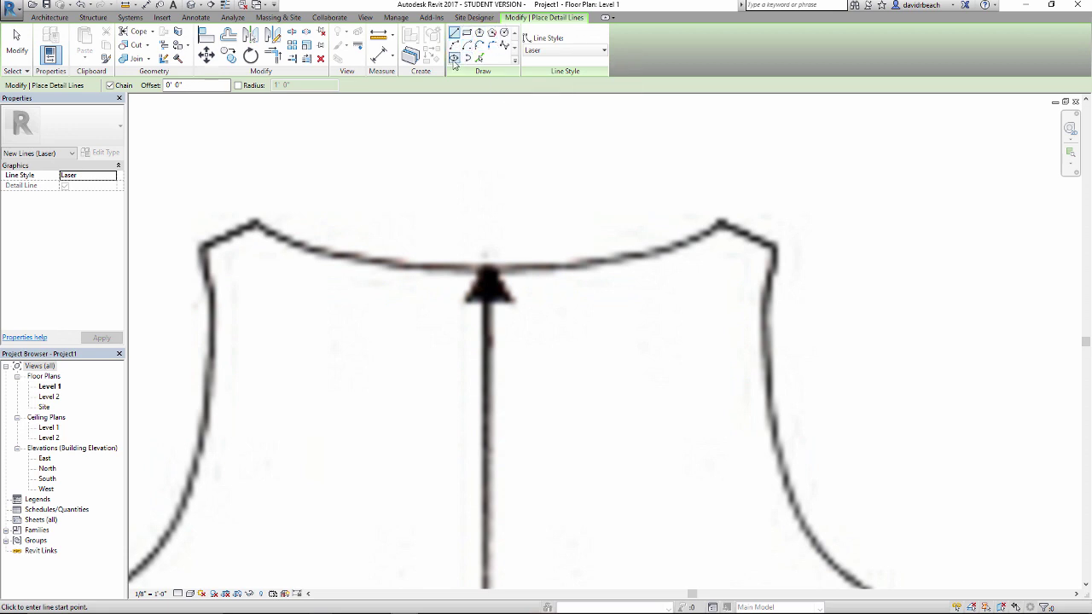
click(505, 47)
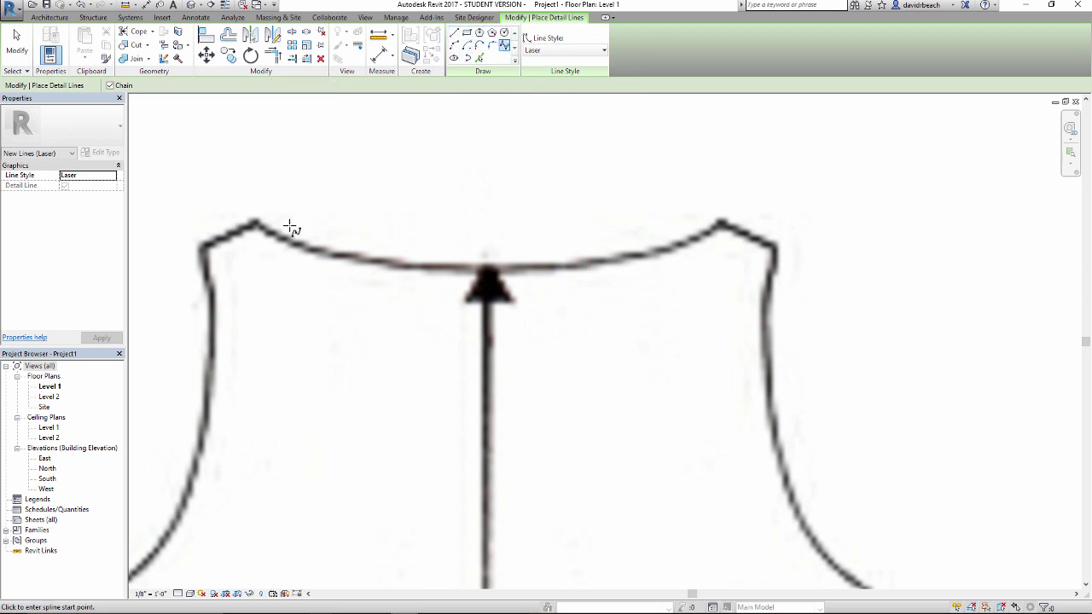
click(255, 224)
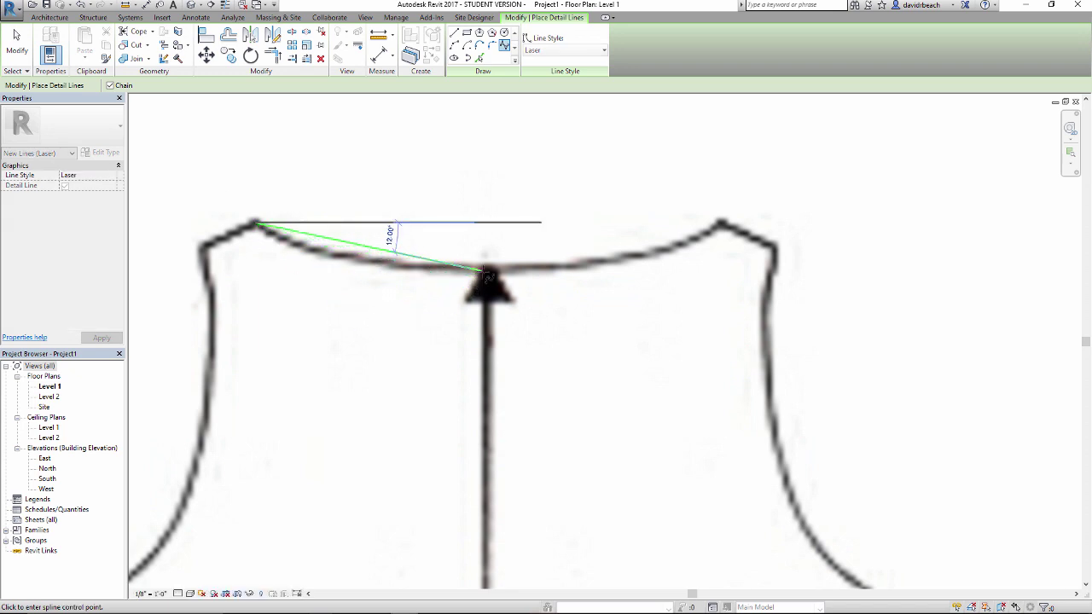
click(356, 261)
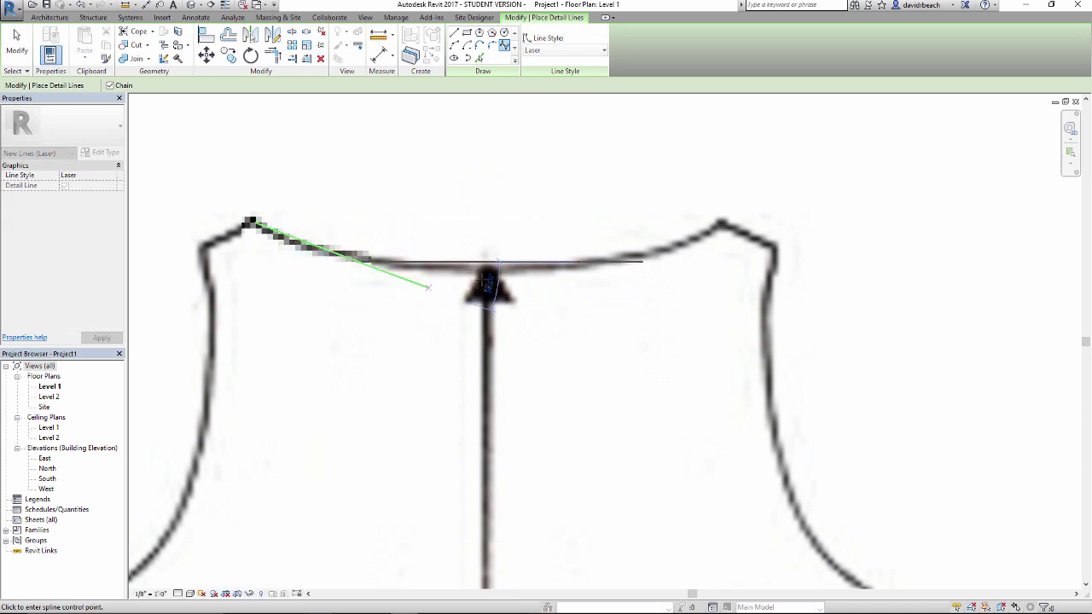
click(489, 264)
click(680, 248)
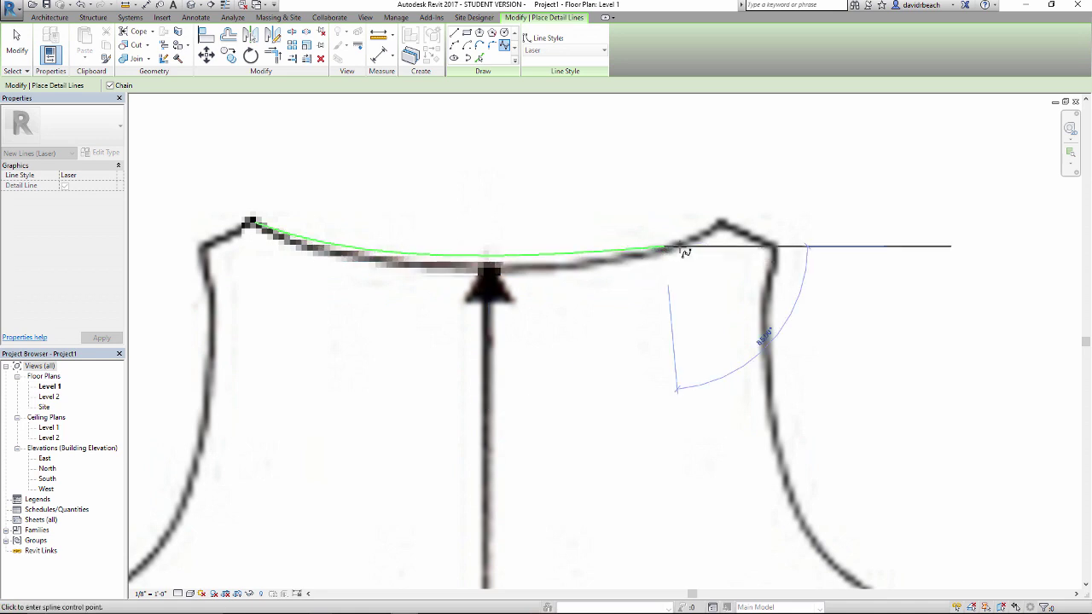
click(721, 224)
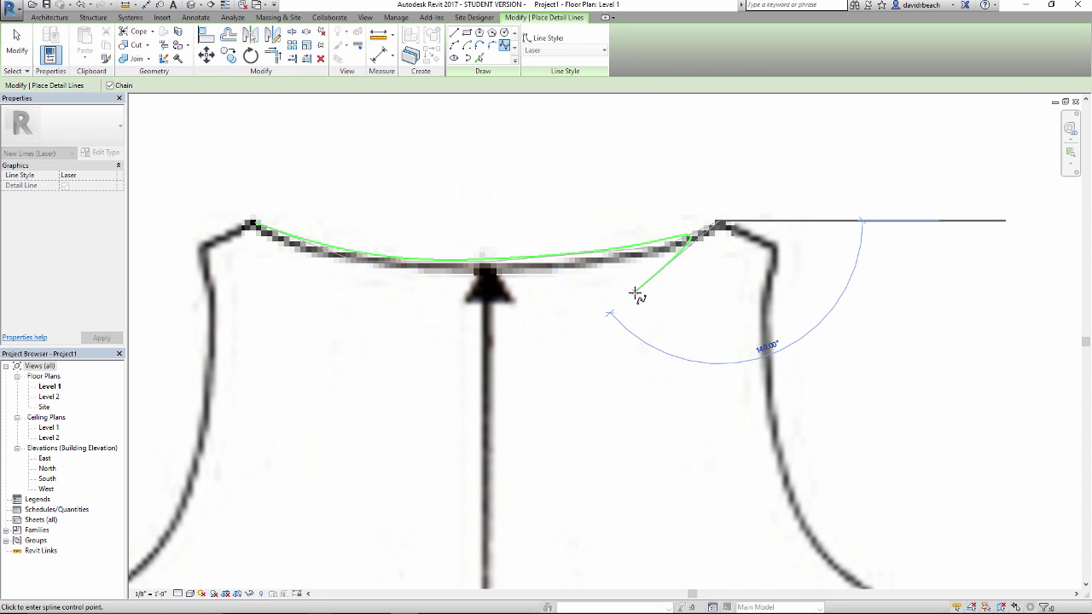
key(Escape)
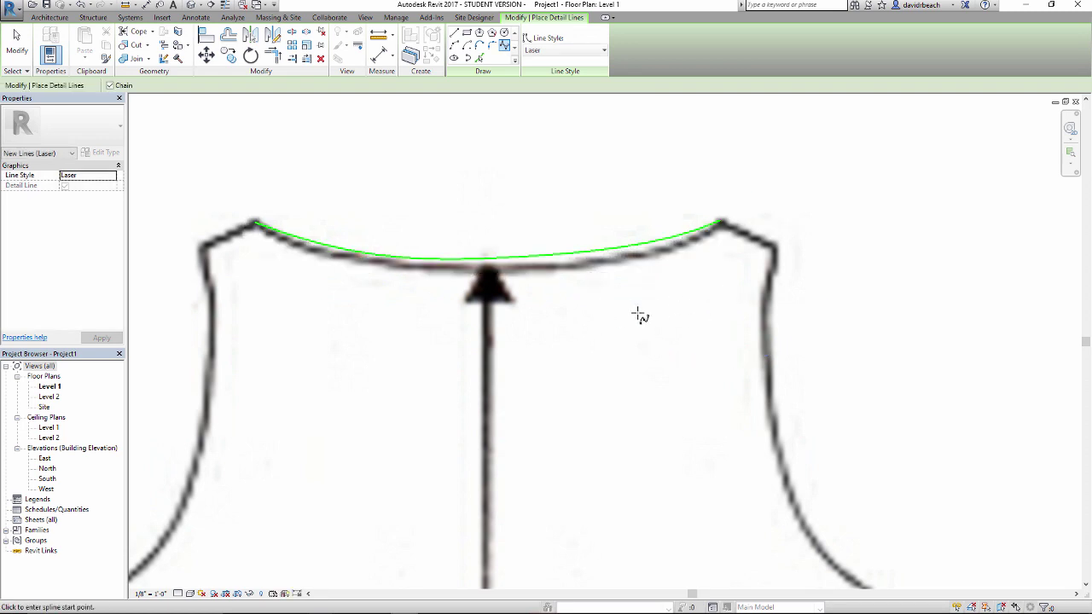
key(Escape)
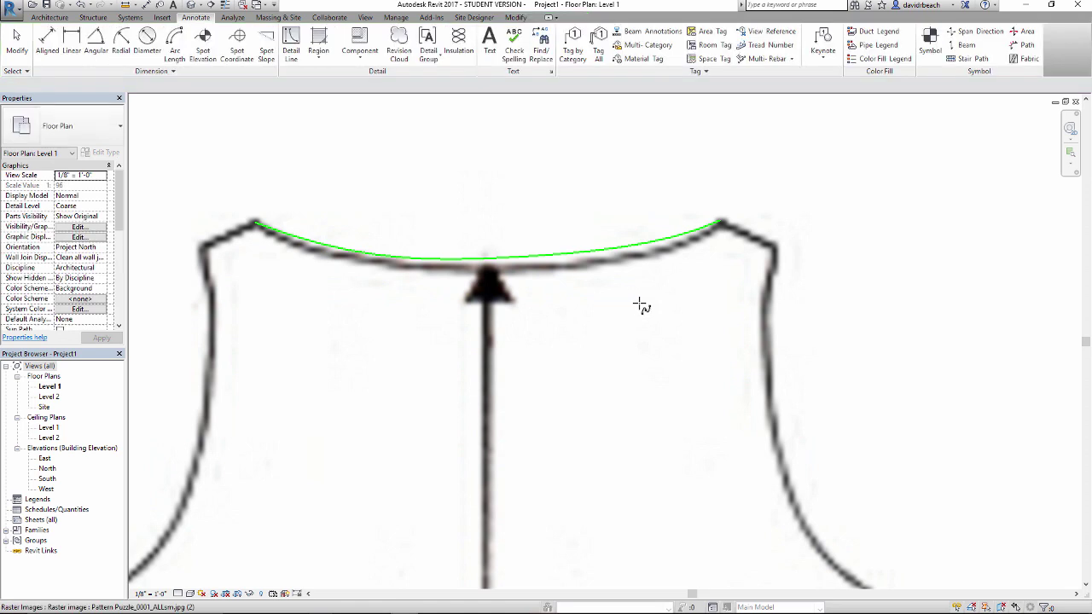
Adjust the neckline spline's three inner control points so the curve follows the image's neckline
click(546, 258)
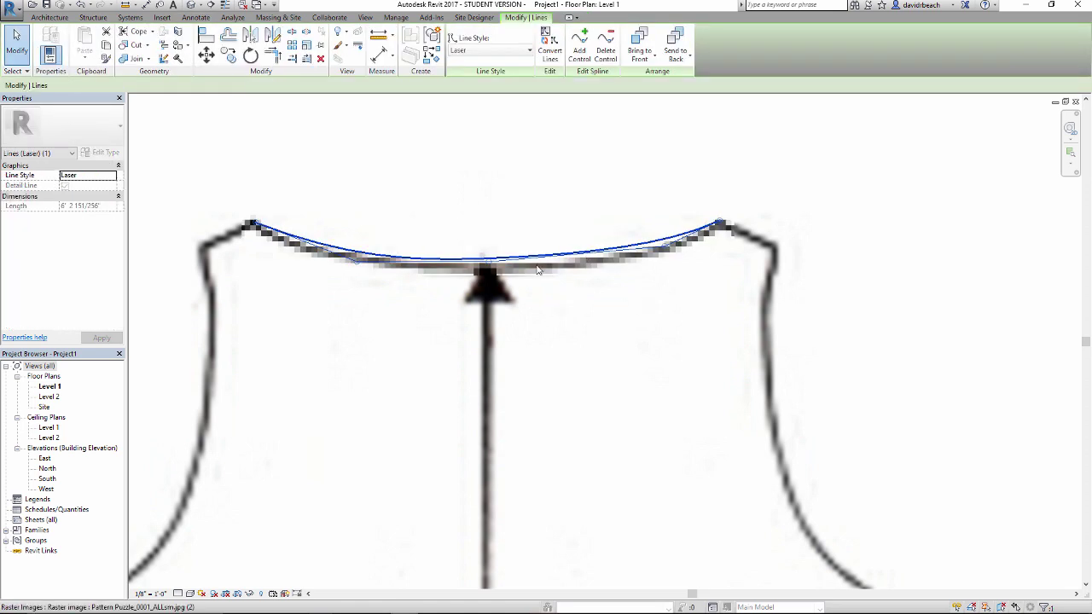
scroll(531, 280, up, 1)
drag(483, 258, 480, 271)
drag(695, 251, 698, 260)
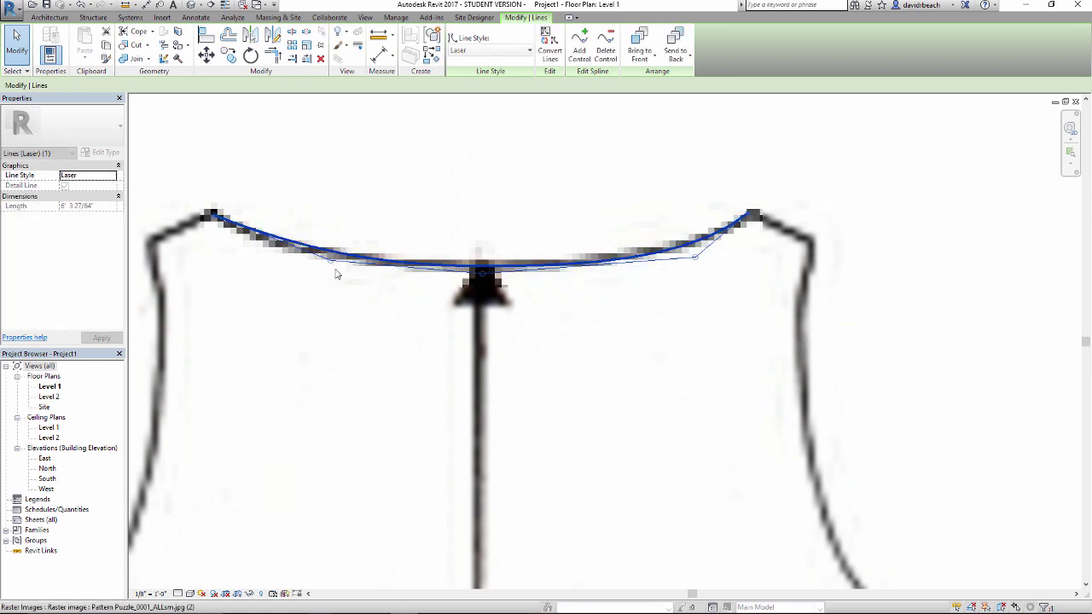
drag(329, 264, 319, 264)
click(508, 175)
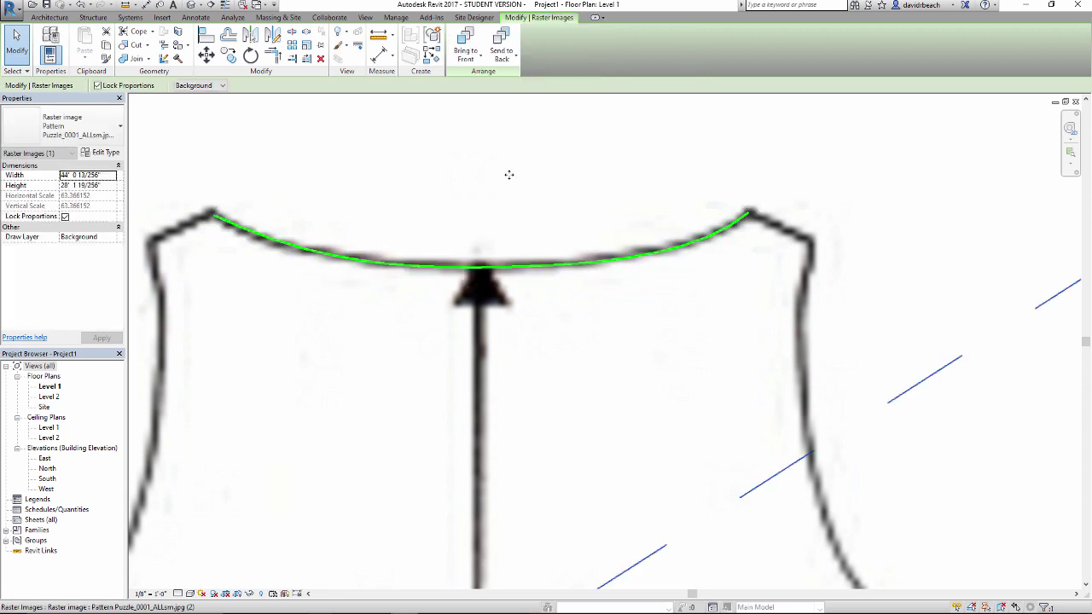
key(Escape)
Draw a straight Laser detail line along the right shoulder, from the neckline's end to the armhole corner, sloping down about 24°
middle_drag(704, 201, 600, 178)
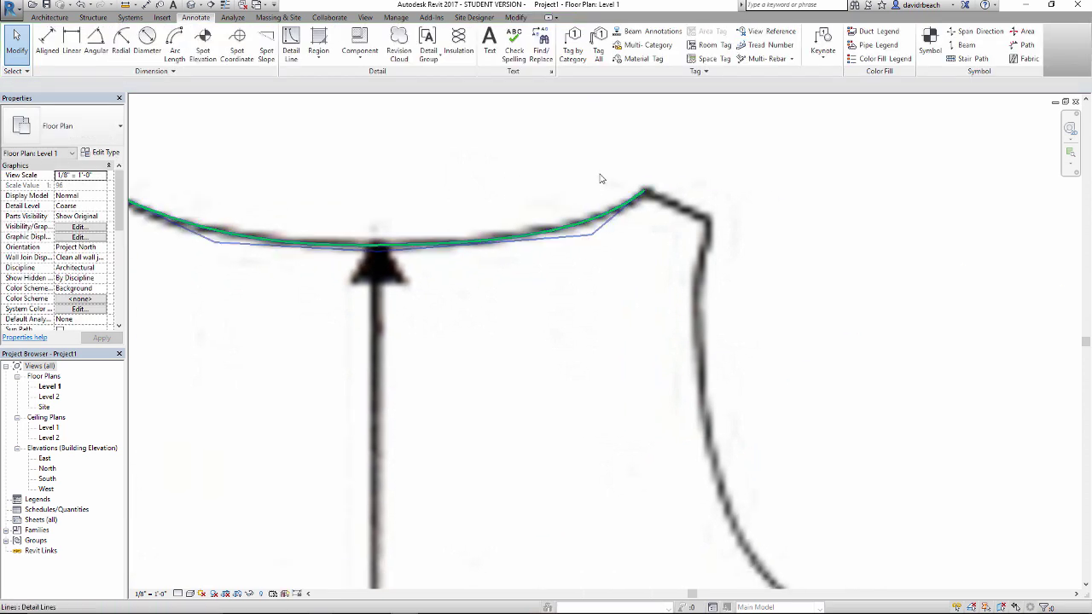
click(291, 43)
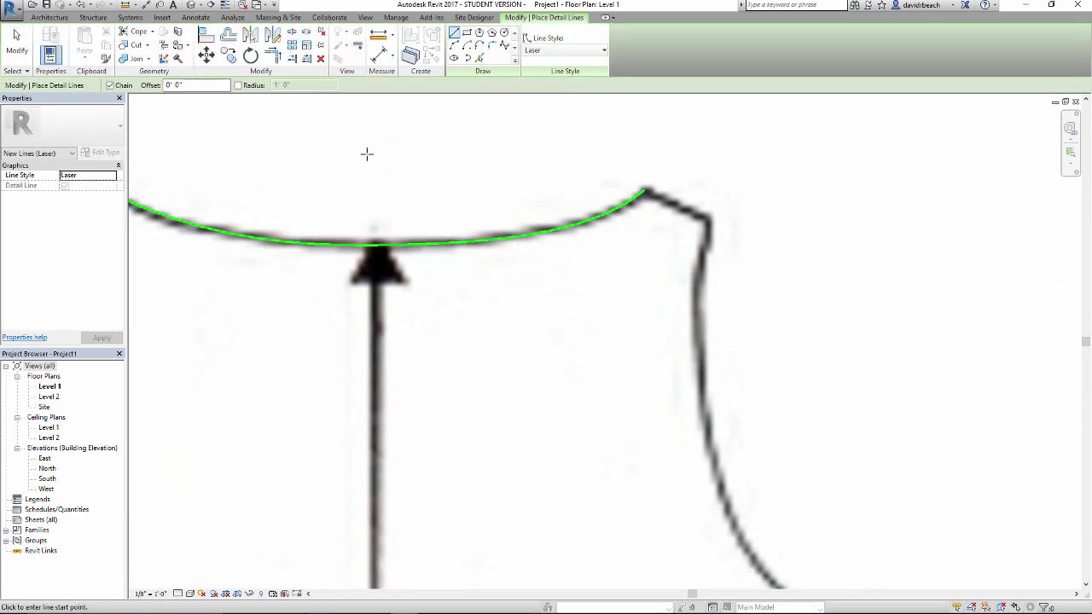
click(644, 189)
scroll(711, 215, up, 4)
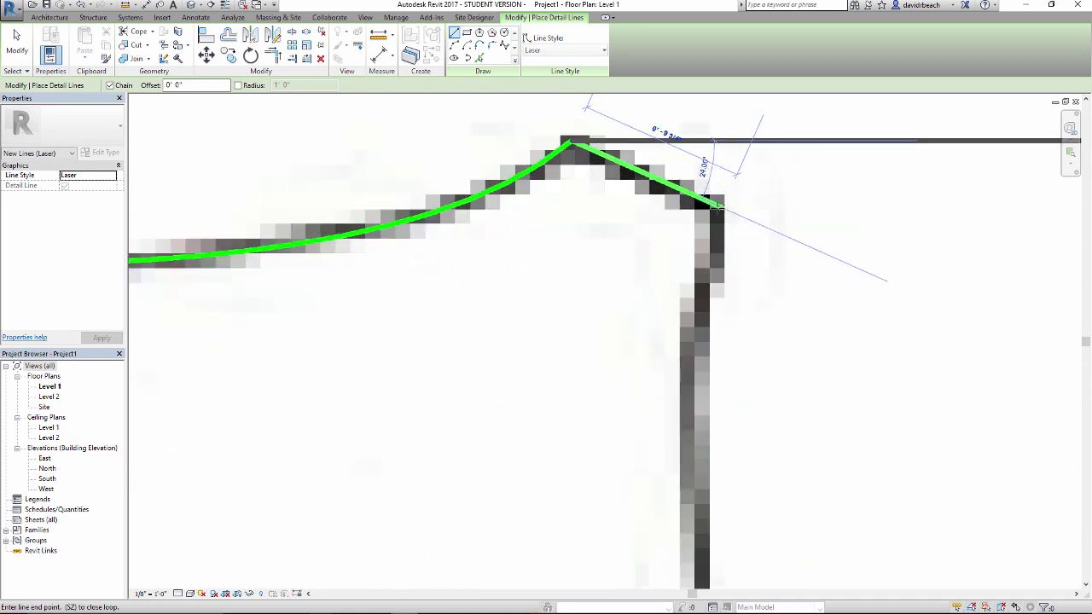
key(Escape)
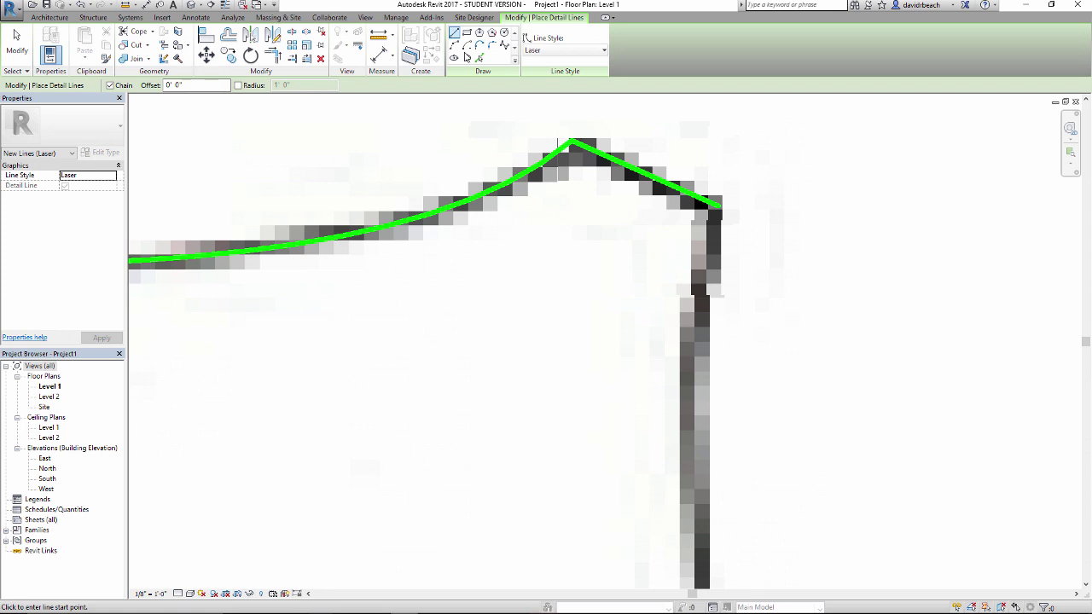
Draw a Laser detail spline along the right armhole, from the shoulder line's outer end to the underarm corner
middle_drag(629, 221, 577, 233)
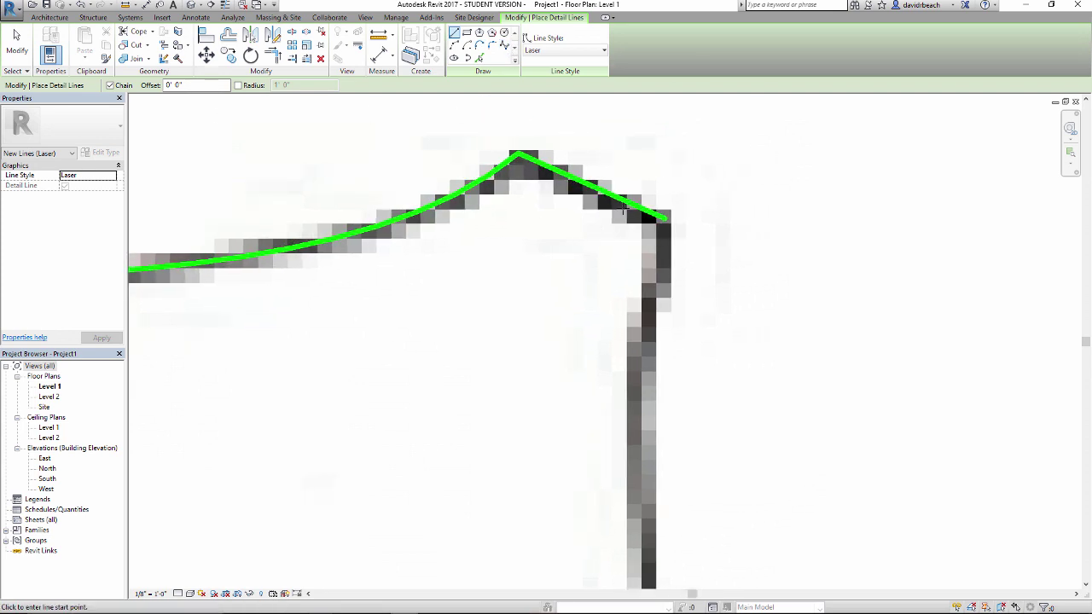
click(504, 47)
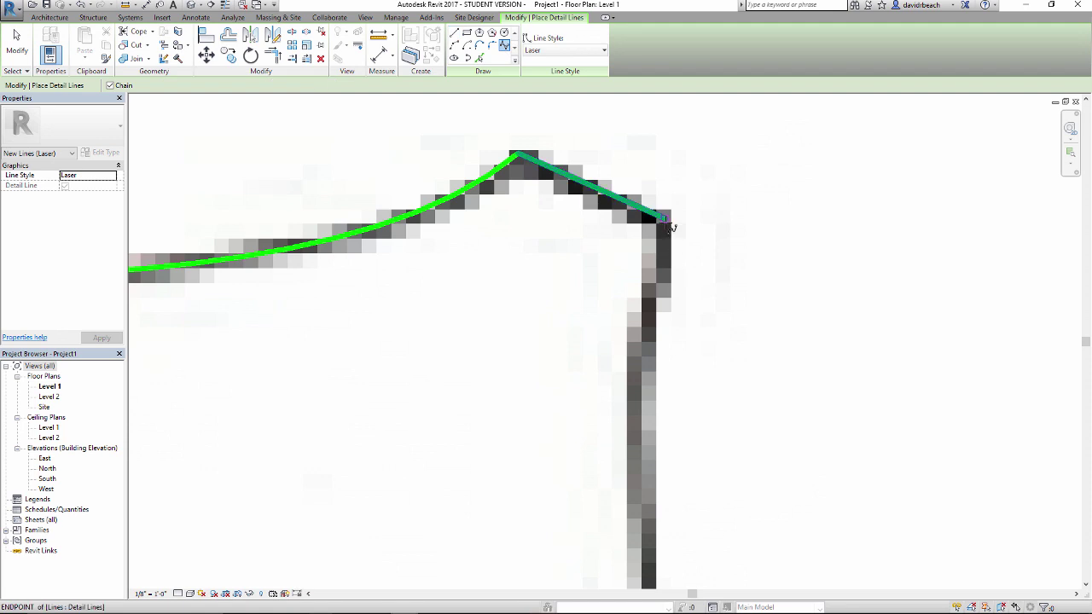
click(670, 223)
scroll(750, 410, down, 4)
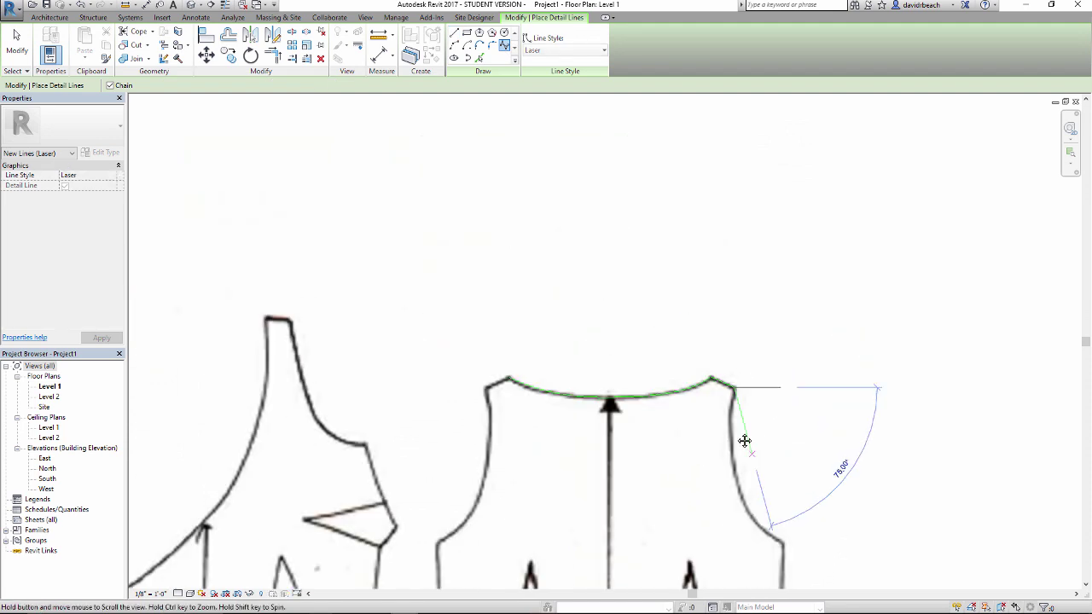
scroll(485, 222, up, 6)
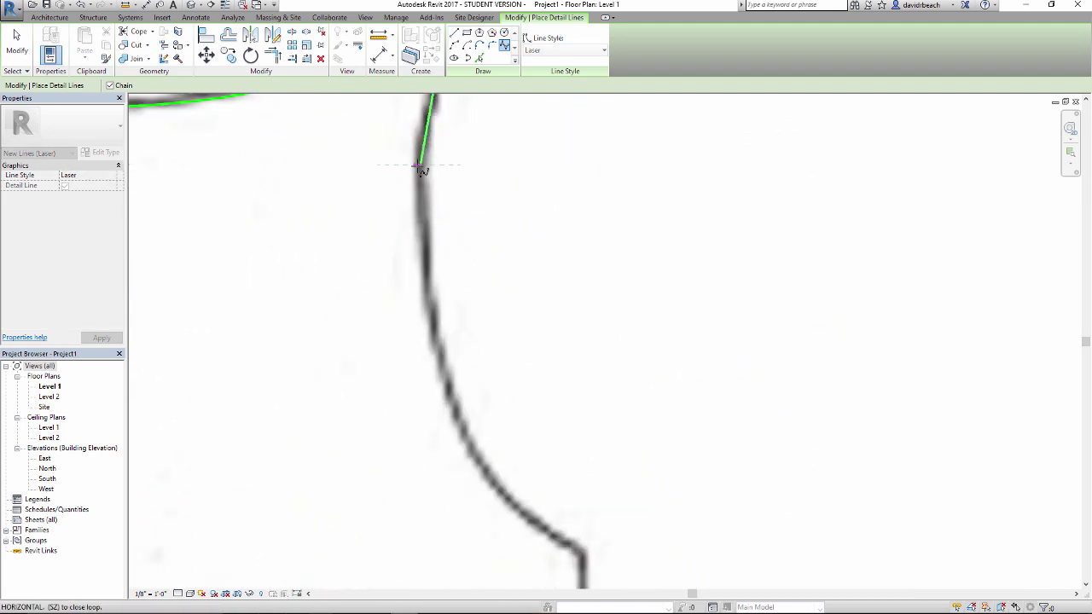
click(419, 335)
click(462, 460)
middle_drag(491, 438, 435, 262)
scroll(435, 262, up, 1)
click(474, 359)
click(556, 409)
key(Escape)
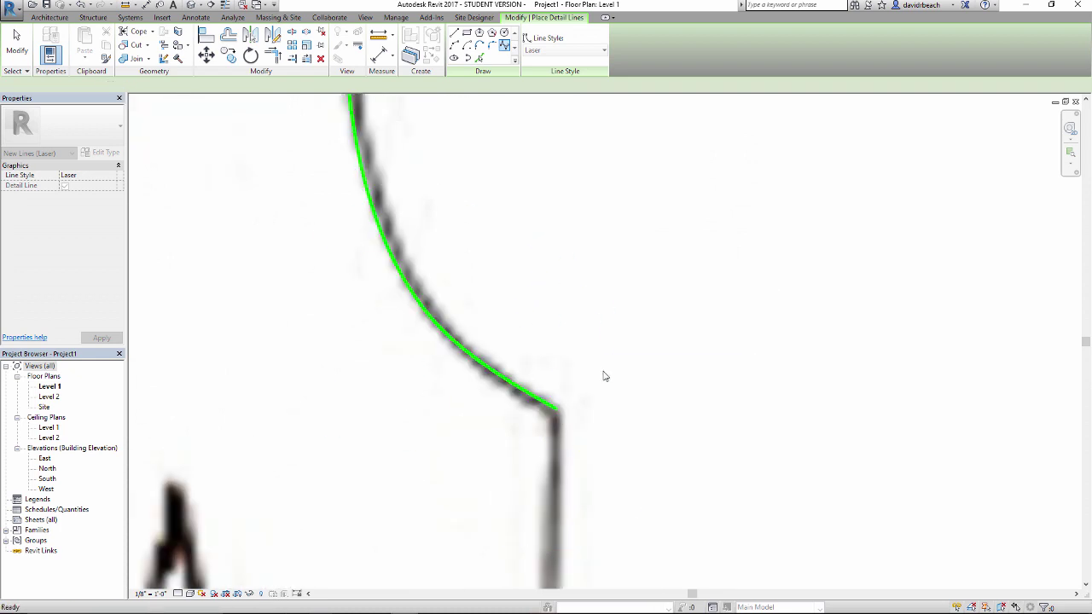
Draw chained straight Laser lines down the bodice's right side, from the underarm corner through the waist bend to the bodice's lower outer corner
click(453, 32)
click(555, 408)
scroll(656, 501, down, 3)
middle_drag(656, 501, 710, 269)
scroll(710, 270, down, 2)
scroll(694, 312, up, 5)
scroll(673, 315, down, 1)
scroll(657, 361, up, 4)
click(664, 391)
click(721, 532)
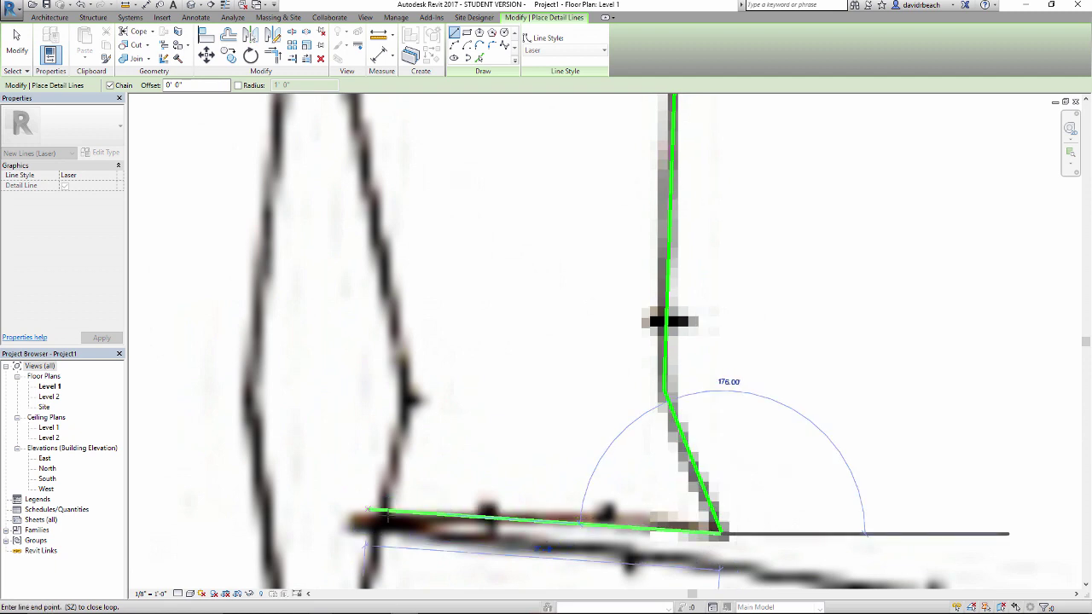
Continue the line chain along the bodice's lower edge to the right dart and trace around the dart's diamond back to the skirt seam
click(375, 516)
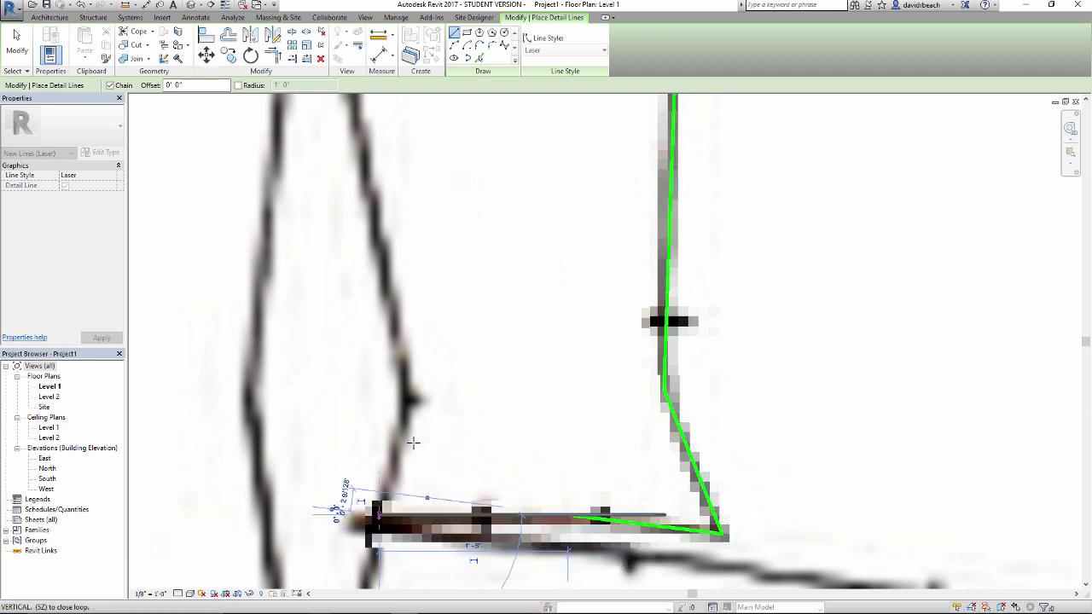
click(408, 393)
scroll(493, 268, down, 2)
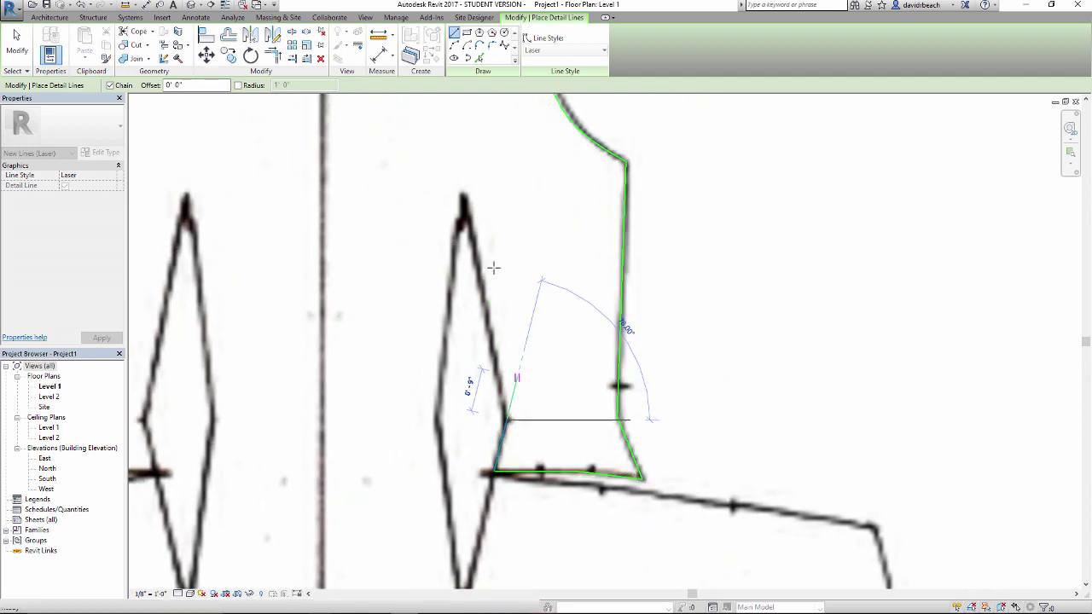
click(465, 197)
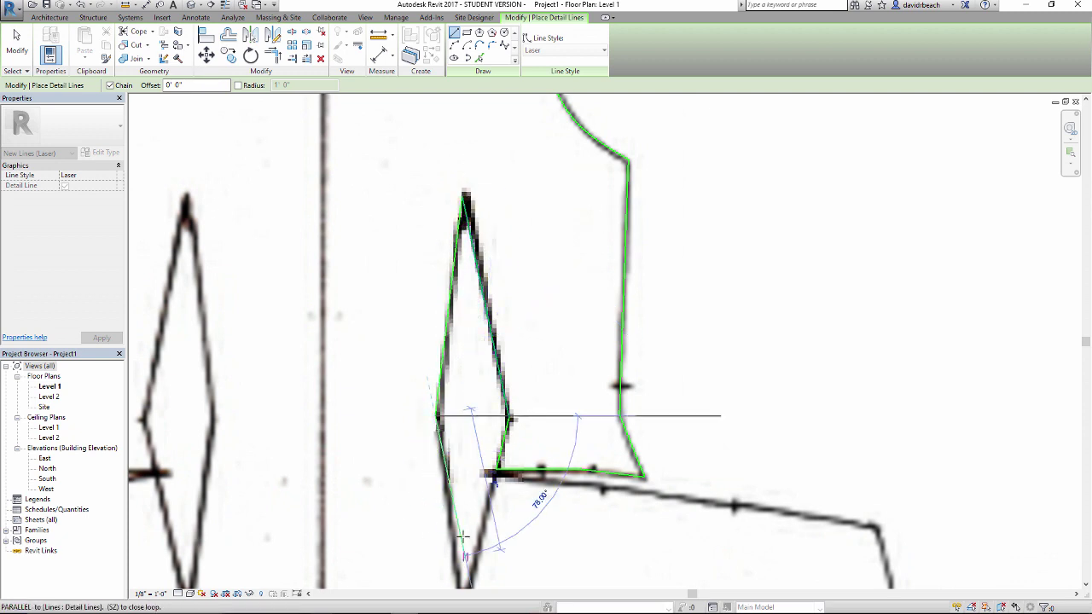
middle_drag(461, 503, 431, 347)
click(435, 441)
click(467, 315)
Trace the skirt's upper edge from the right dart to the hip corner, and its right side down to the hem corner
click(848, 369)
scroll(893, 445, down, 1)
scroll(893, 445, down, 5)
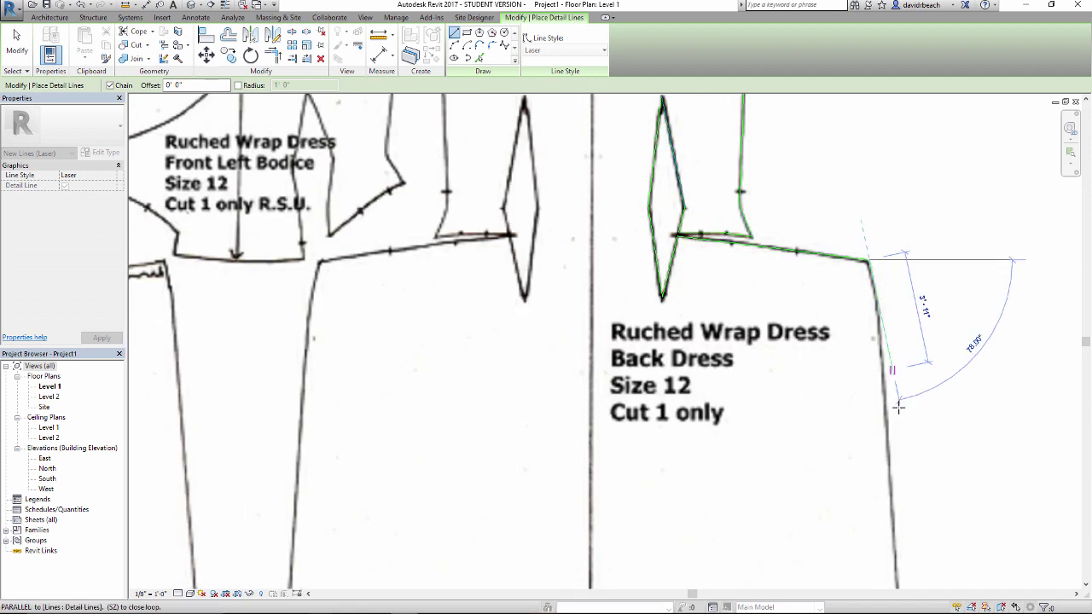
scroll(917, 469, up, 5)
scroll(917, 469, up, 2)
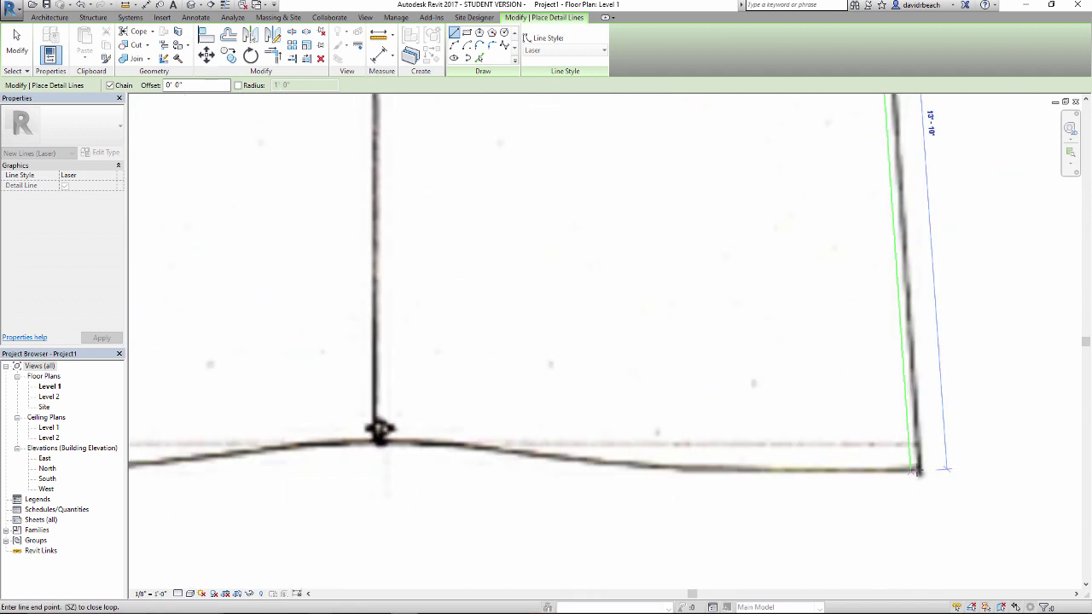
click(919, 470)
Trace the right half of the hem with two straight lines from the side corner to the centre arrow, and end the chain
click(654, 471)
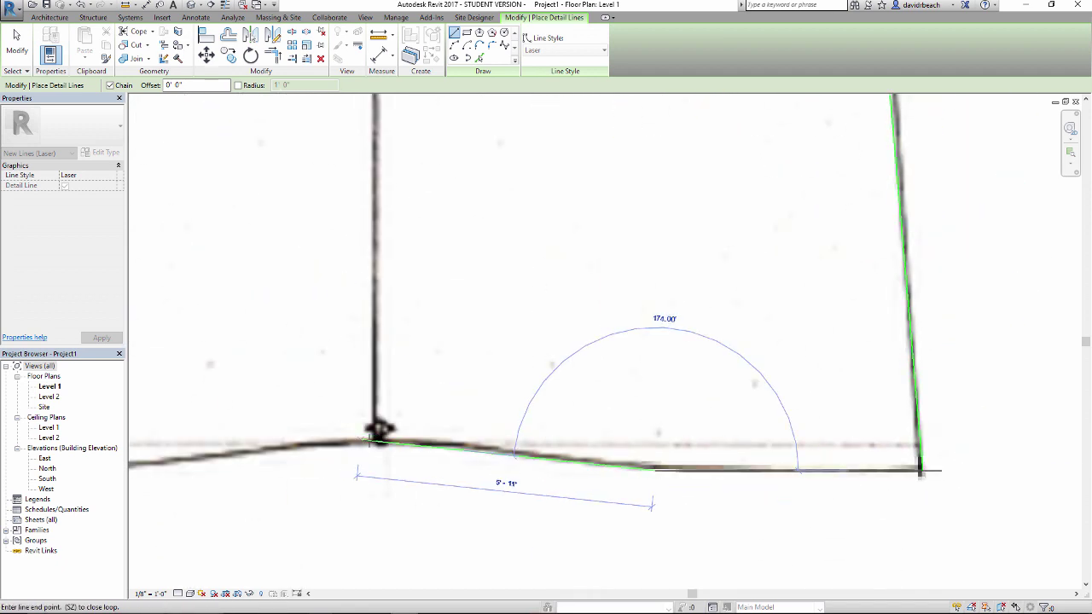
scroll(378, 442, up, 2)
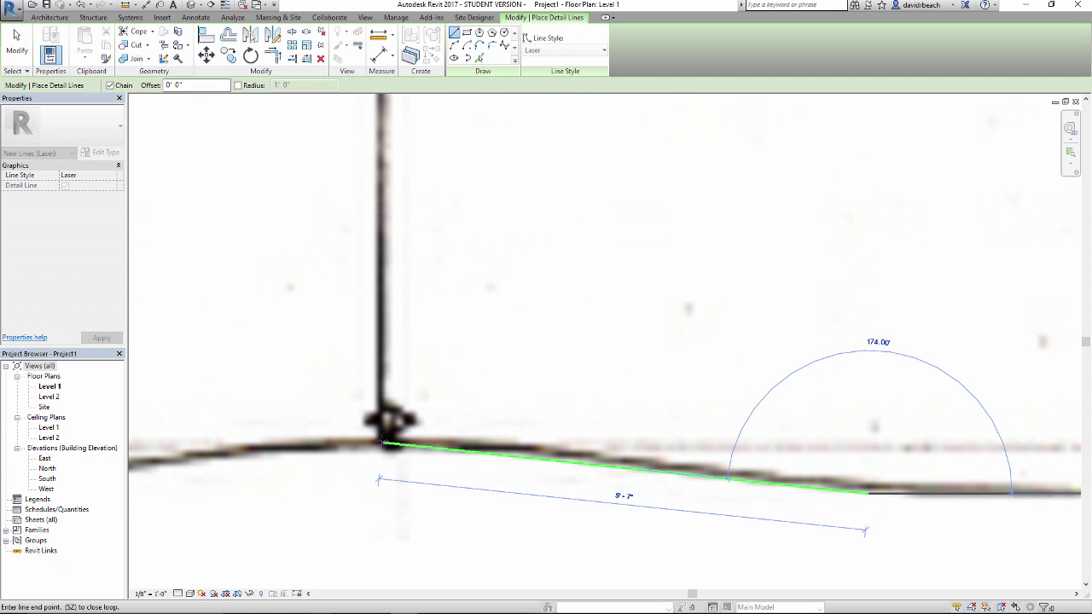
click(382, 442)
key(Escape)
key(Escape)
scroll(512, 410, down, 5)
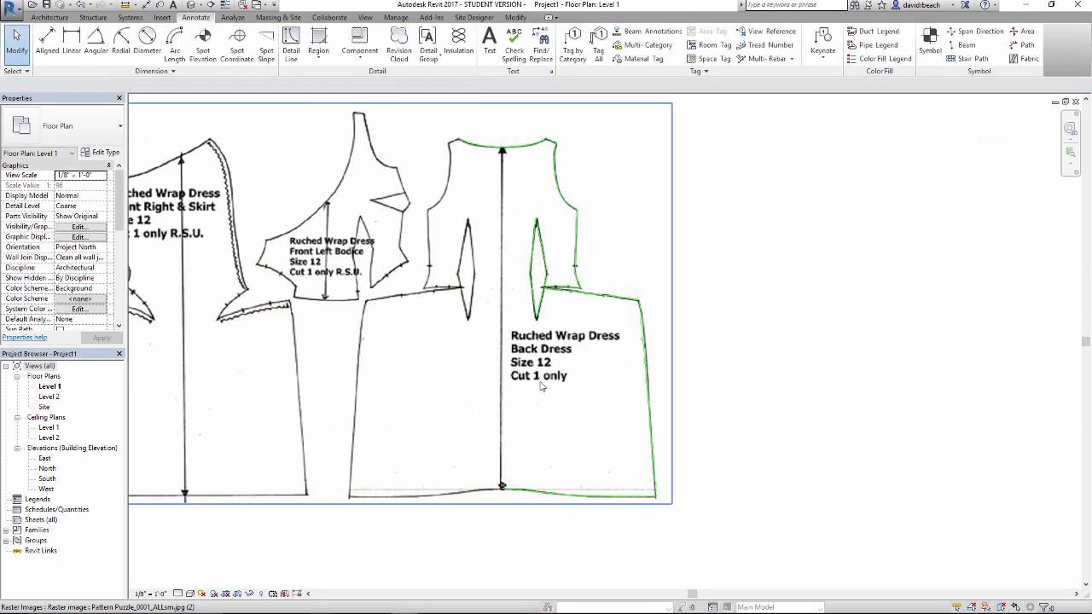
Draw a vertical Laser detail line along the Back Dress centre arrow, from the hem's midpoint to above the neckline
middle_drag(517, 244, 524, 249)
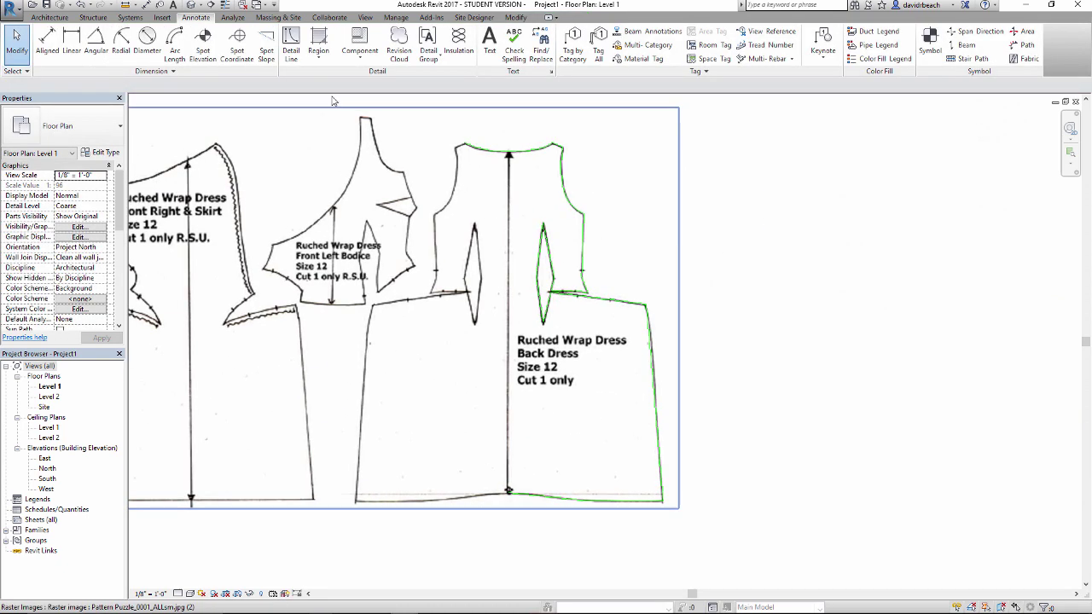
click(291, 45)
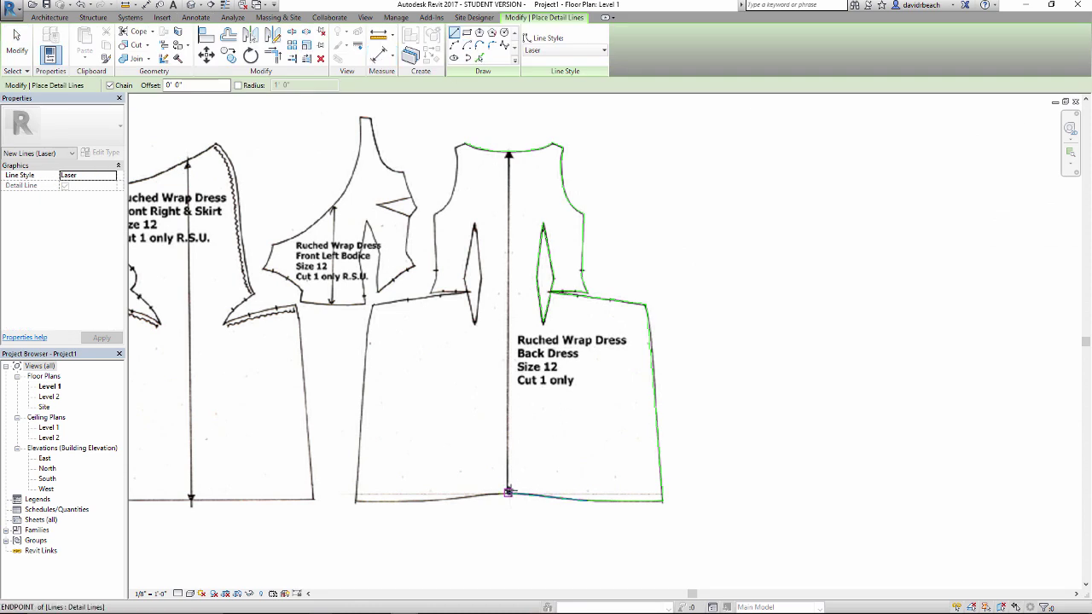
click(508, 491)
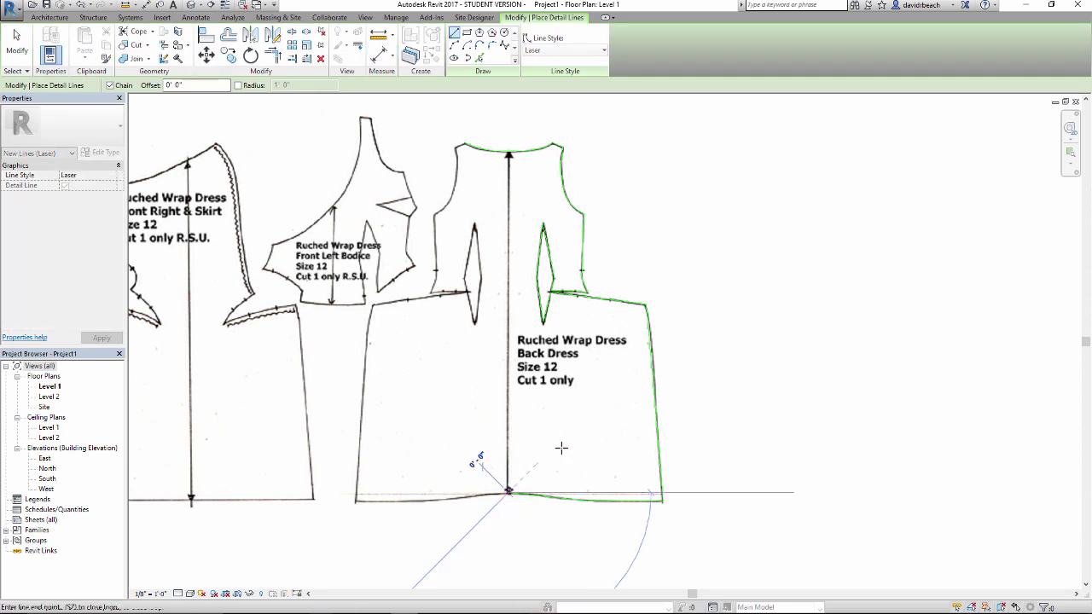
click(508, 113)
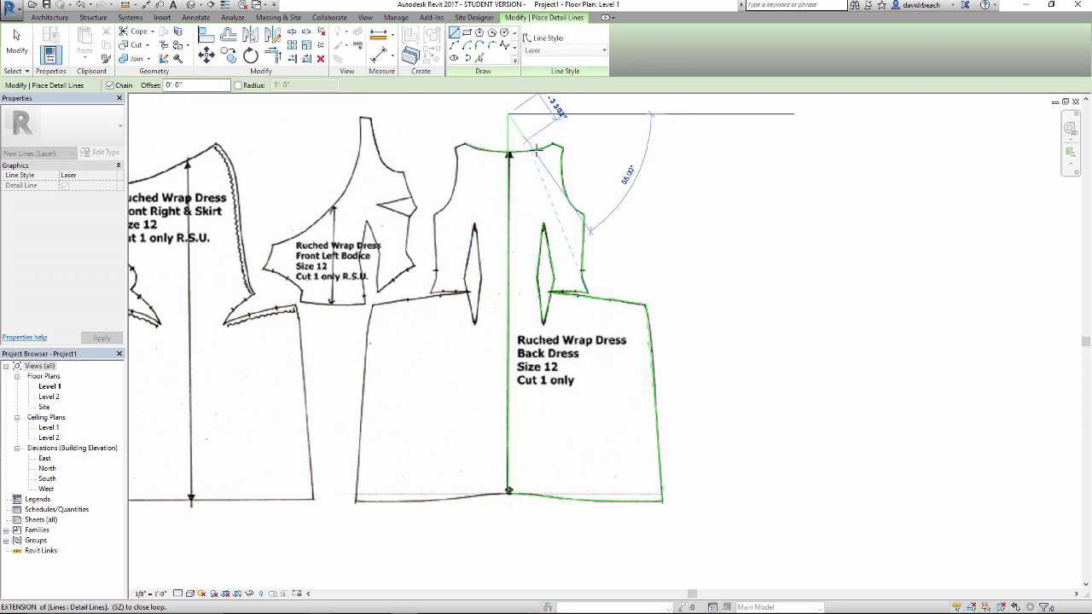
key(Escape)
key(Escape)
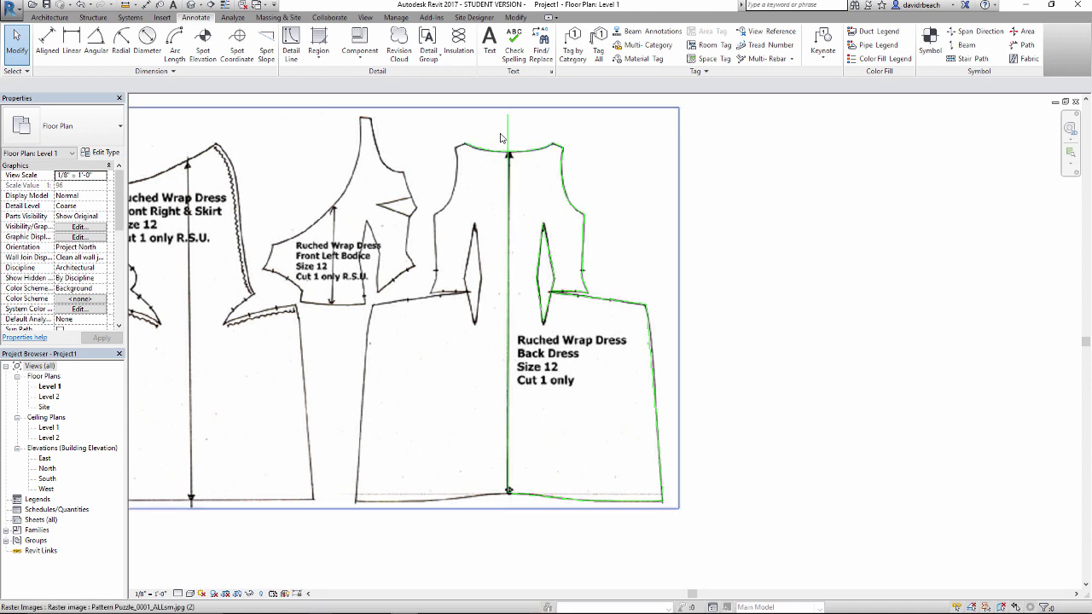
middle_drag(498, 109, 500, 117)
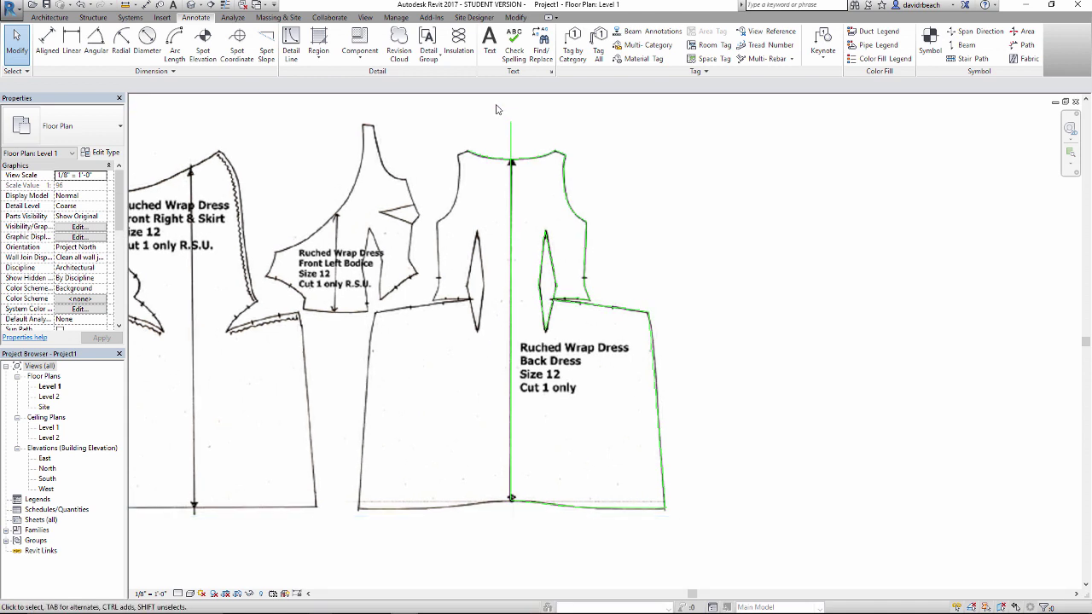
drag(497, 102, 683, 532)
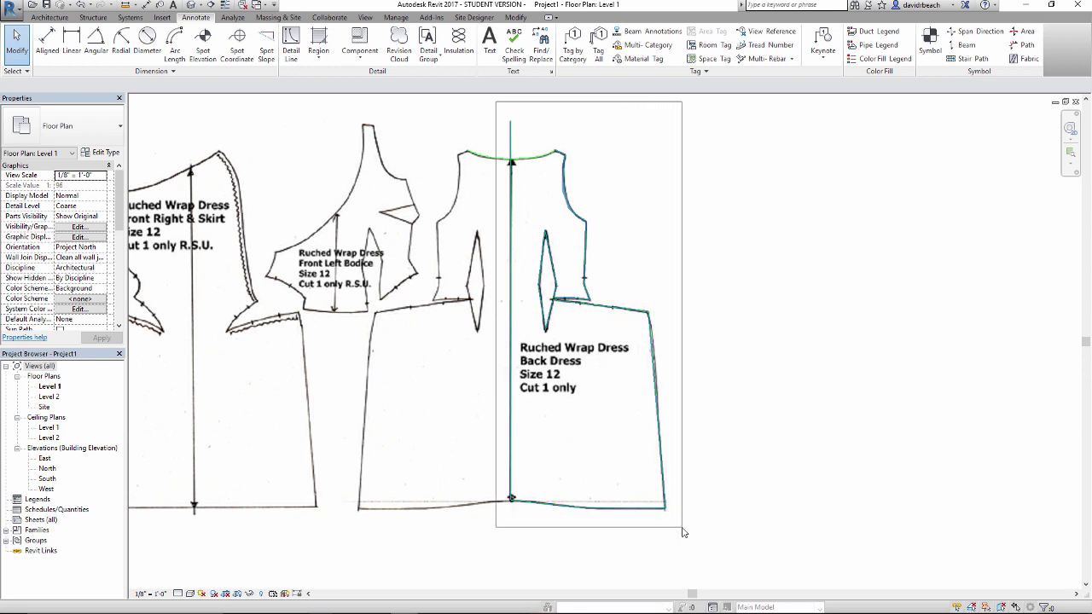
drag(683, 533, 689, 541)
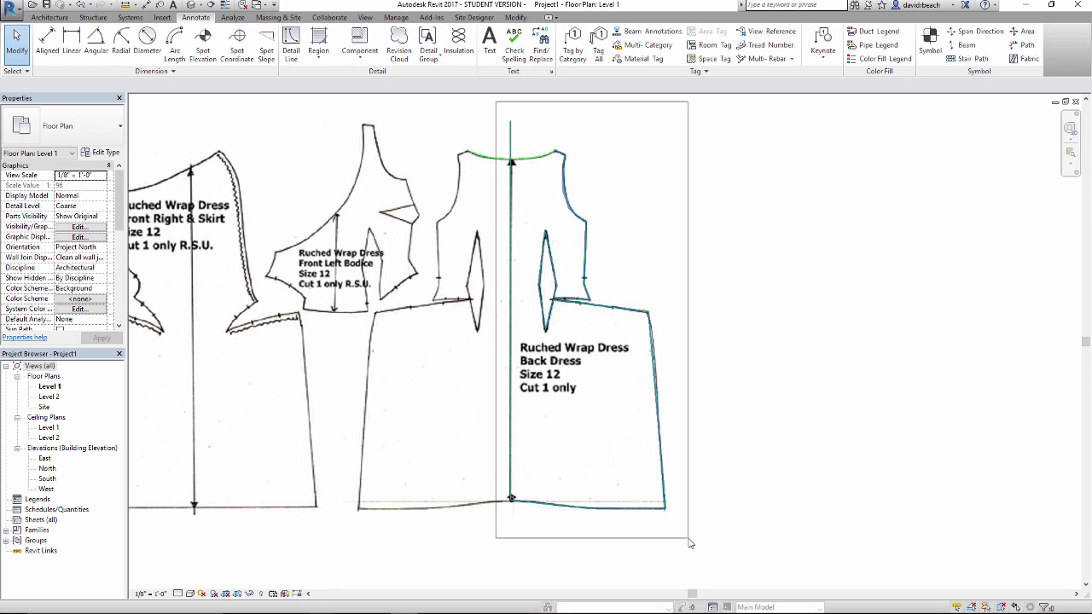
drag(690, 543, 691, 543)
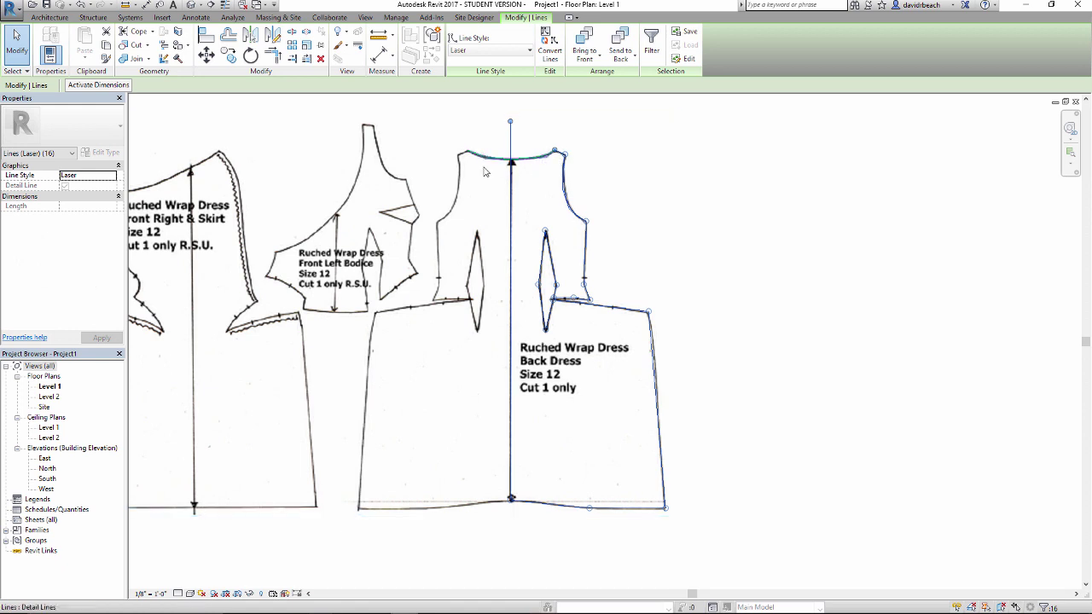
click(753, 211)
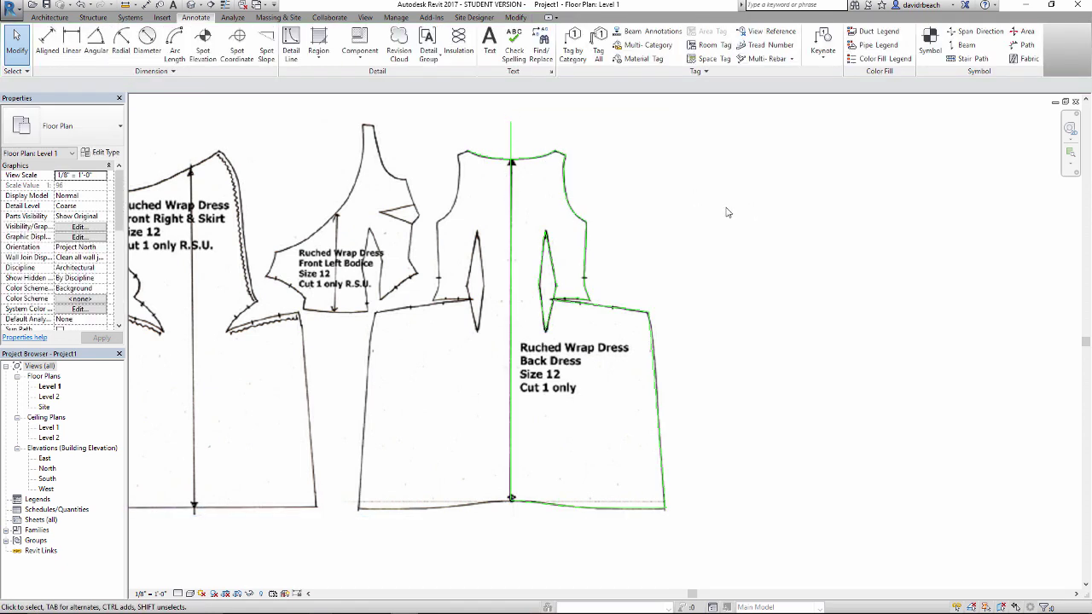
drag(728, 551, 653, 321)
drag(638, 269, 634, 182)
drag(579, 153, 536, 143)
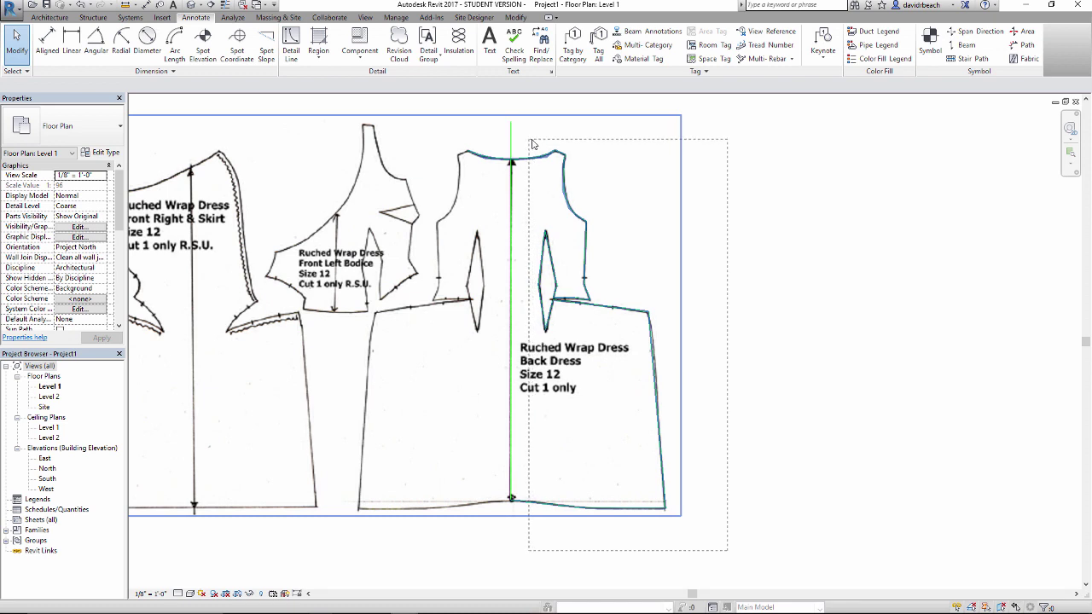
drag(533, 144, 534, 145)
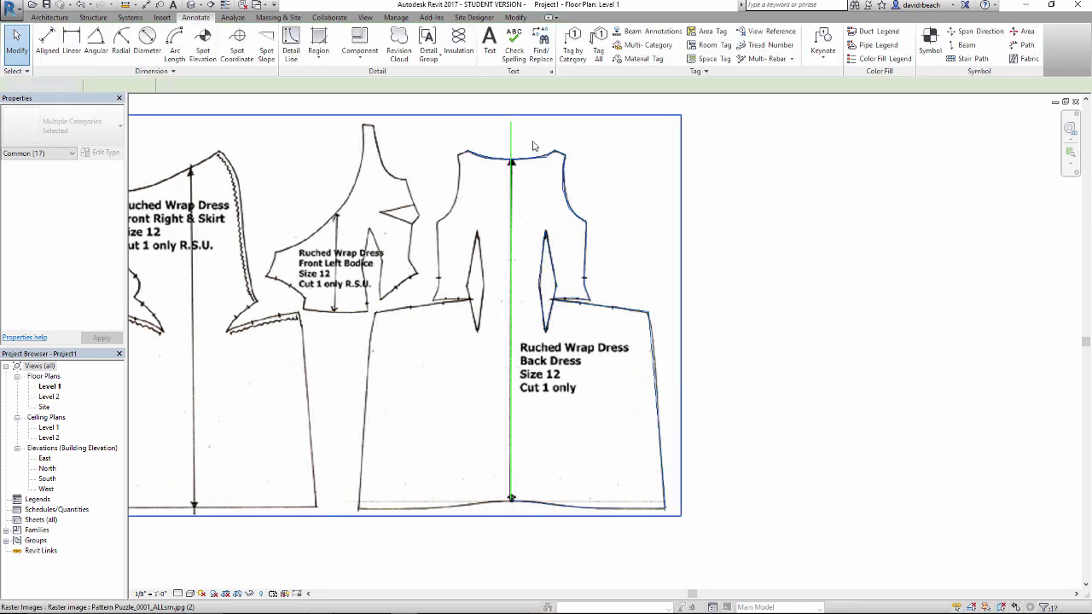
key(Escape)
Delete the full-width neckline spline of the Back Dress
scroll(534, 145, up, 6)
scroll(563, 183, up, 1)
middle_drag(563, 182, 605, 270)
scroll(576, 233, up, 2)
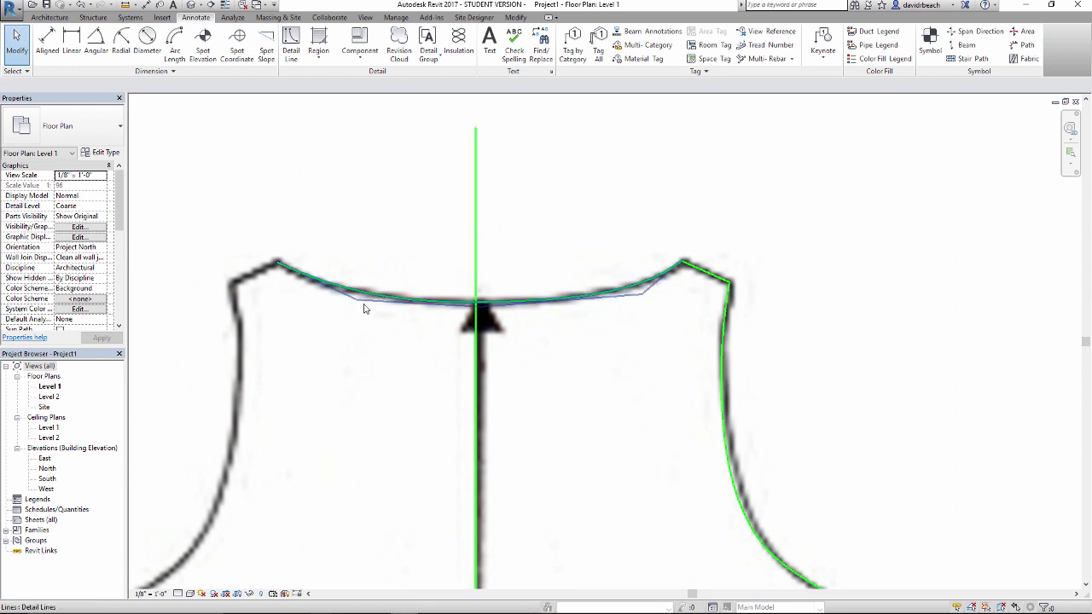
click(353, 293)
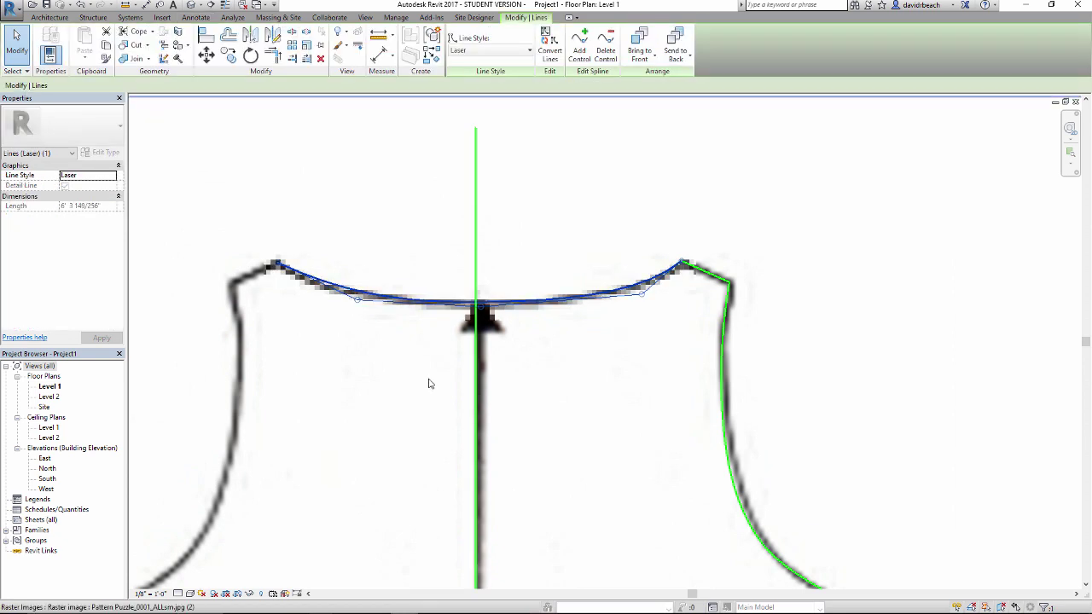
middle_drag(444, 367, 602, 383)
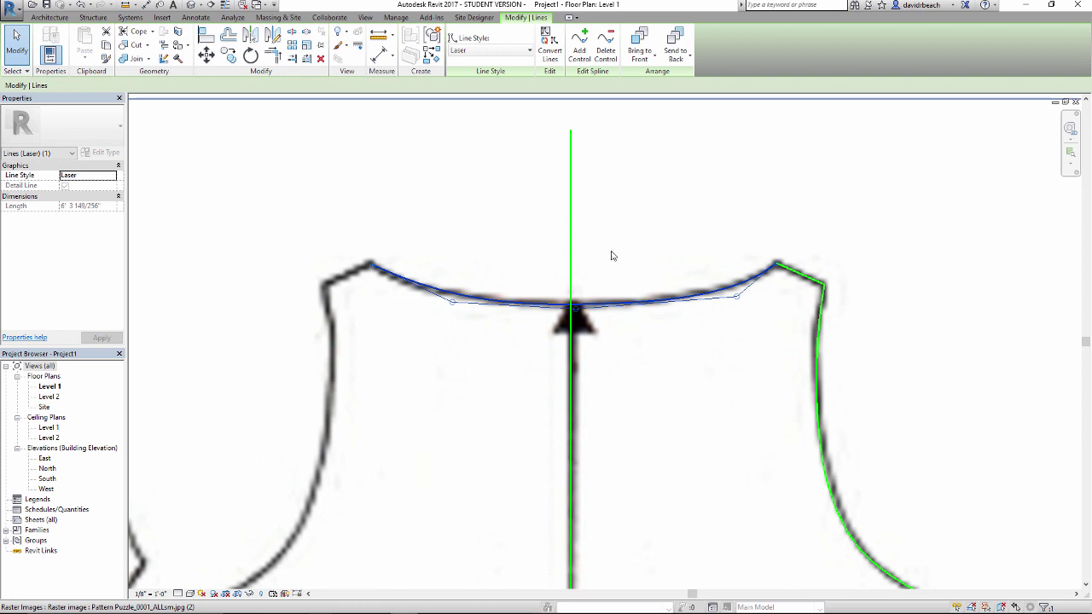
key(Delete)
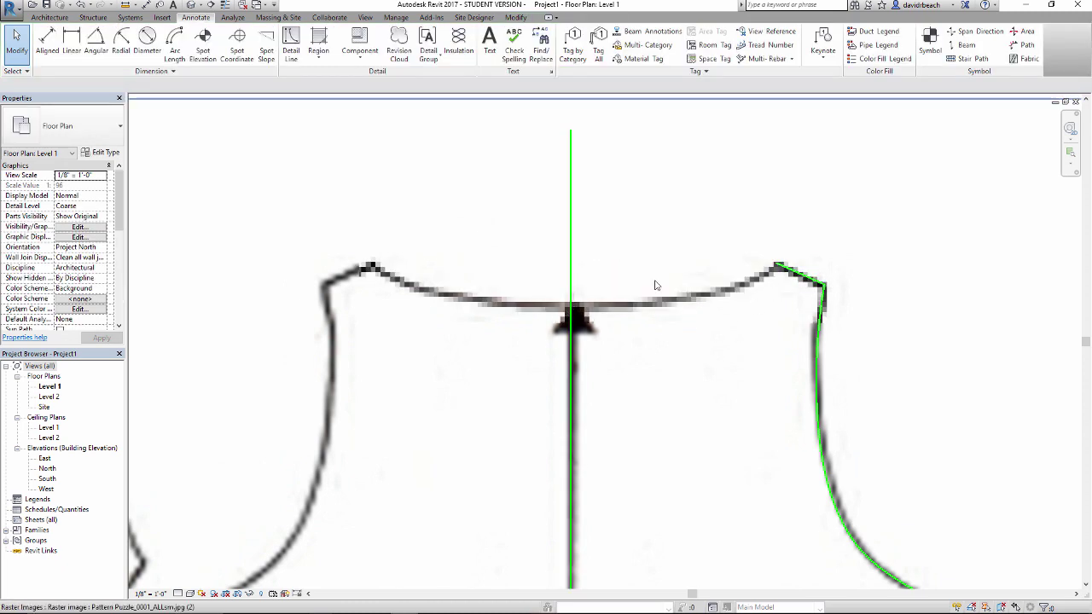
Draw a Laser detail spline along the right half of the neckline, from the right shoulder point to the vertical centre line
click(290, 42)
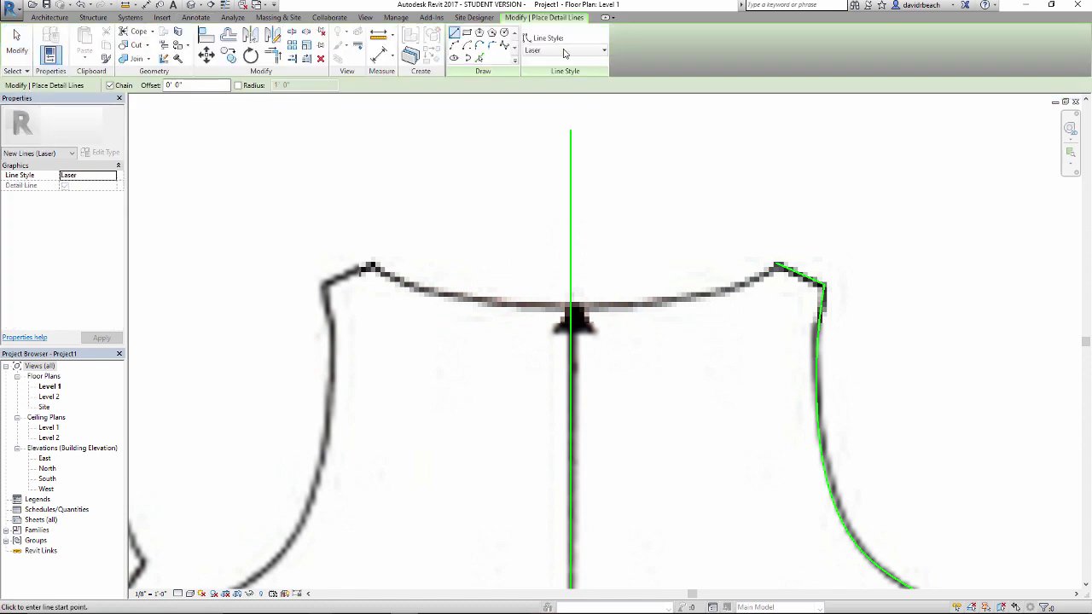
click(503, 47)
scroll(790, 260, up, 2)
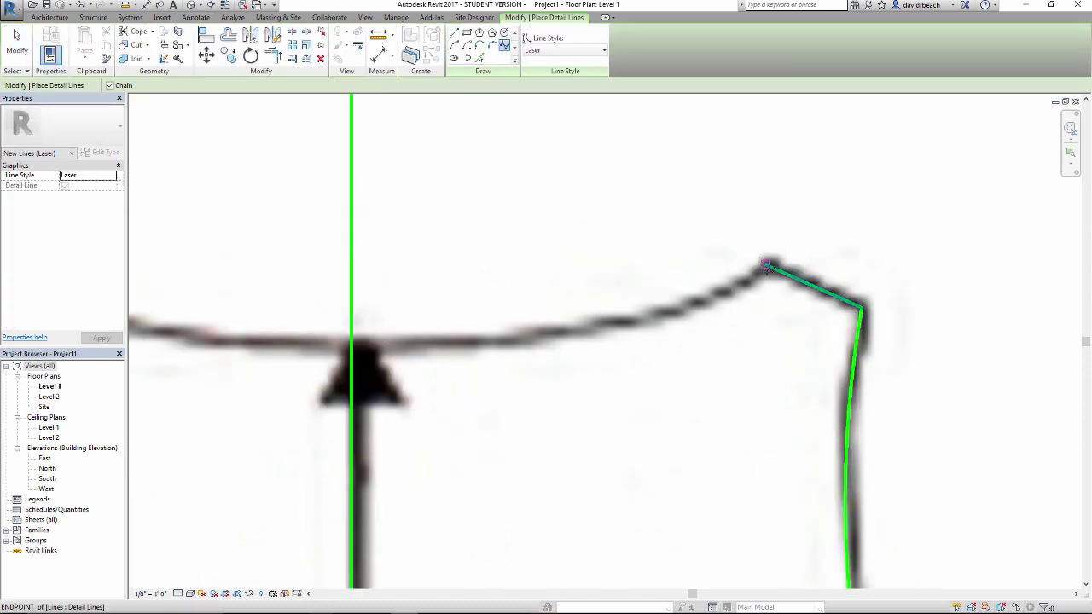
click(765, 266)
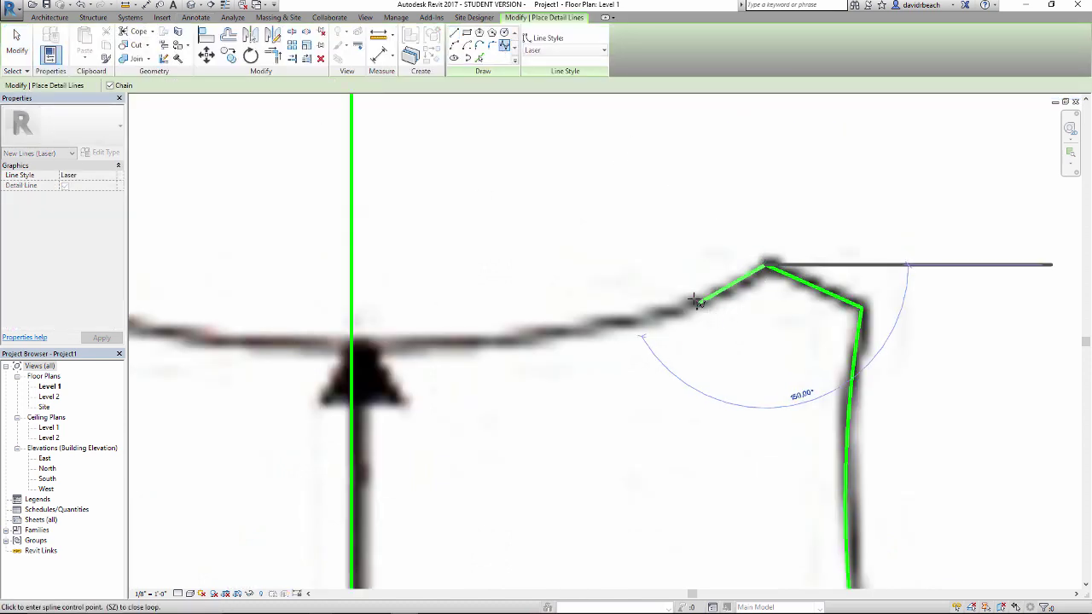
click(504, 341)
click(357, 344)
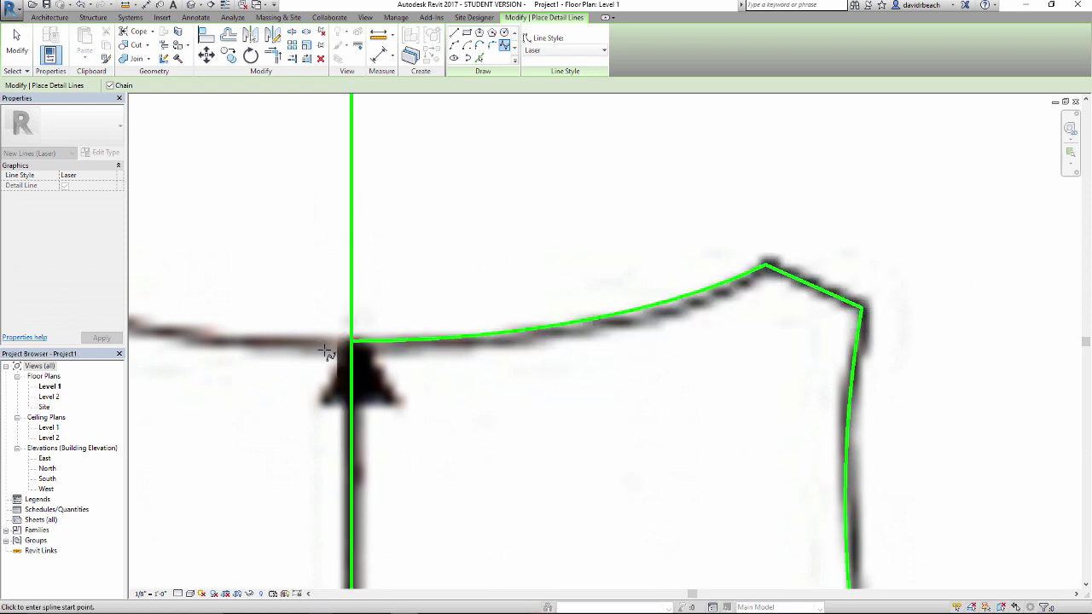
key(Escape)
key(Escape)
scroll(383, 302, down, 4)
scroll(491, 200, down, 2)
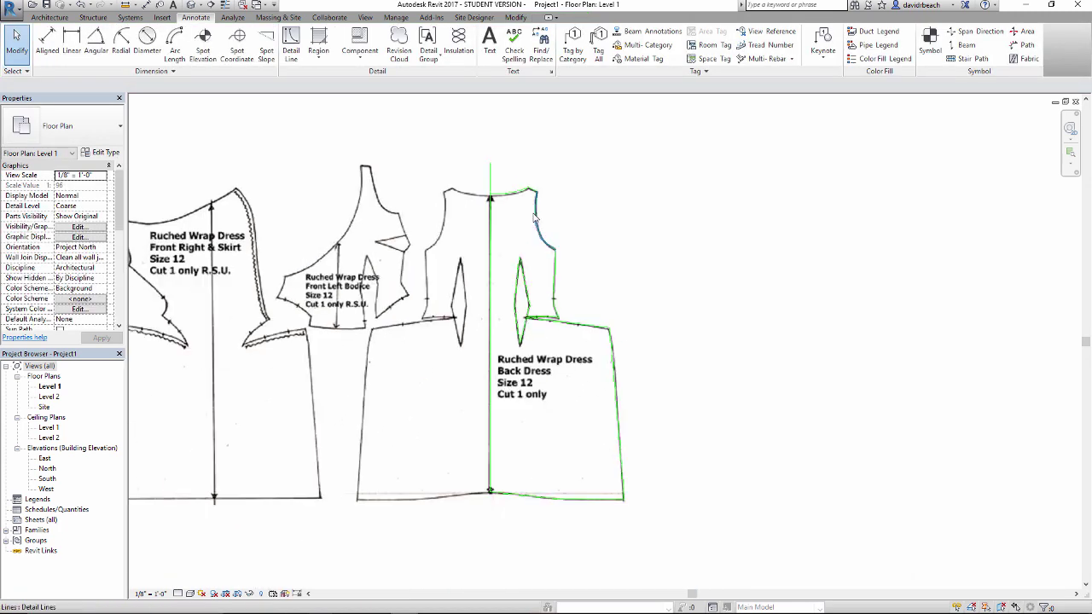
Extend the vertical centre line further above the neckline and mirror the traced right-half outline and dart about it
drag(480, 181, 520, 227)
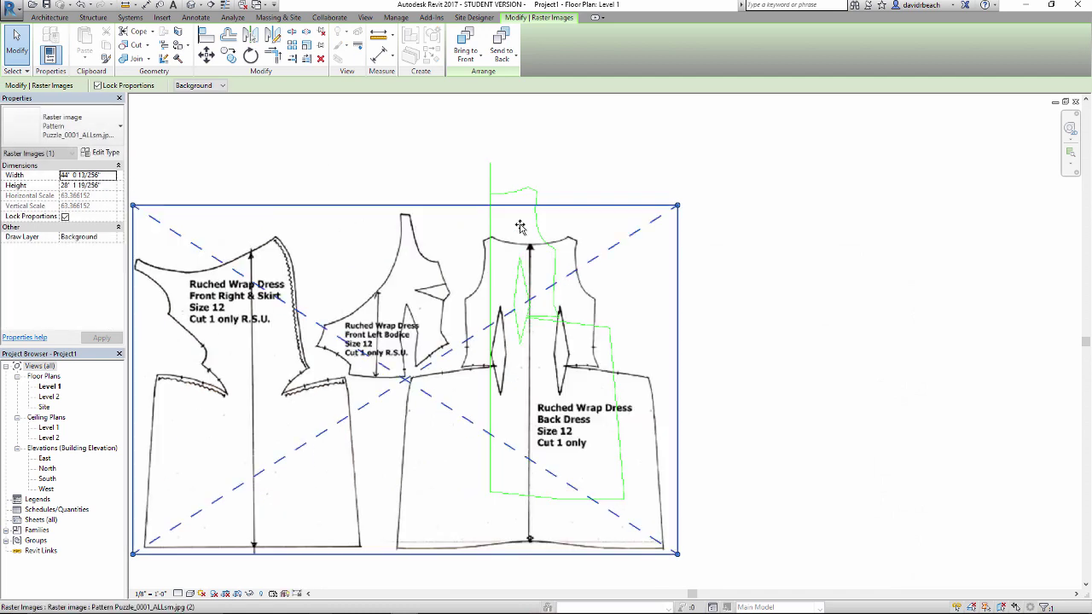
key(ctrl+z)
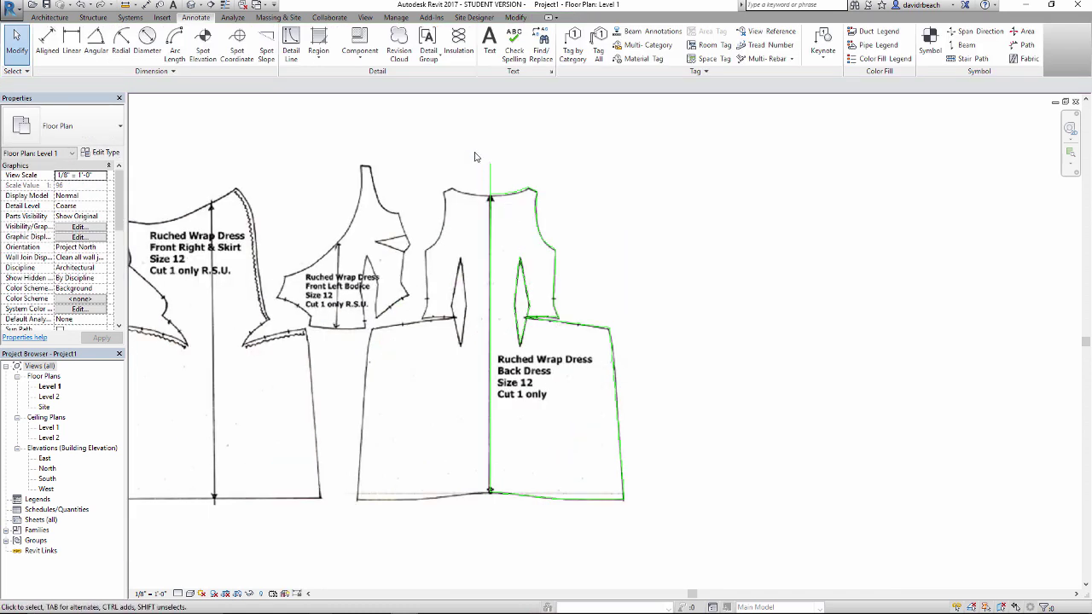
click(490, 172)
drag(490, 162, 646, 514)
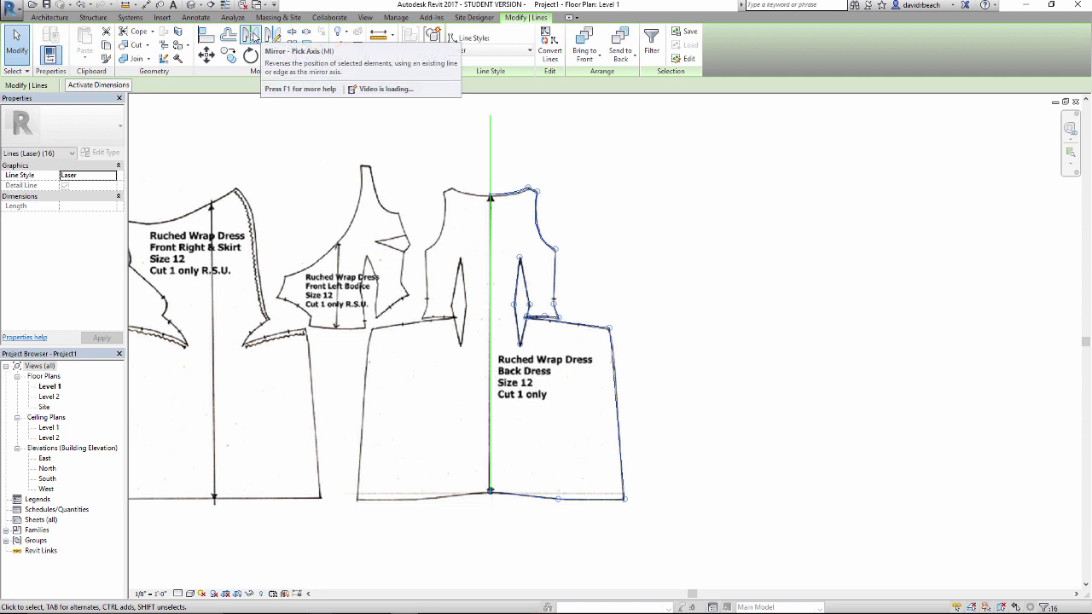
click(252, 36)
click(490, 156)
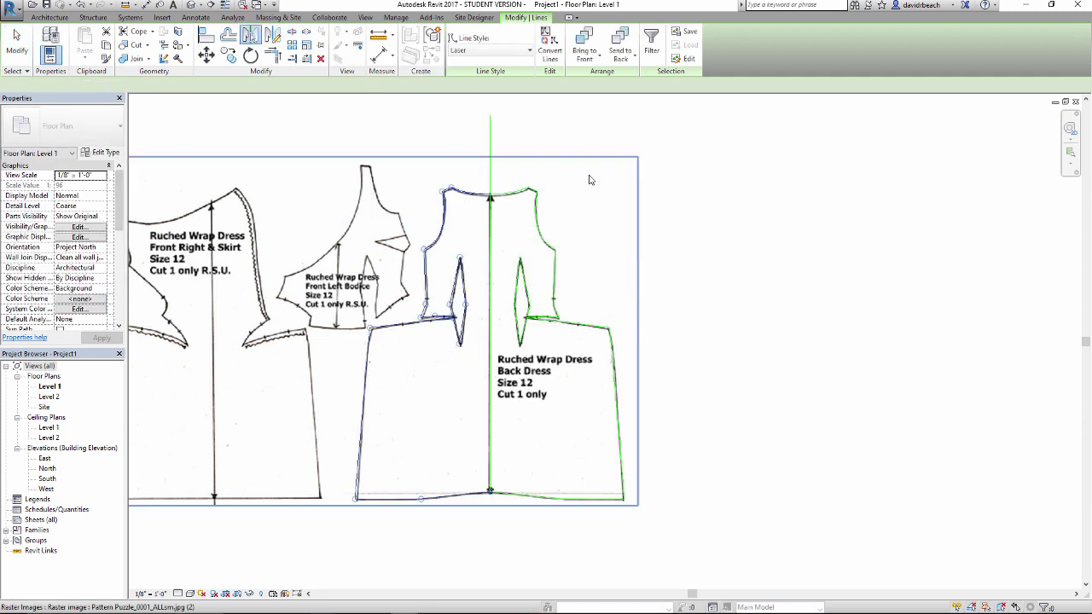
click(659, 217)
Delete the vertical centre line used as the mirror axis
click(498, 155)
key(Delete)
middle_drag(506, 207, 517, 207)
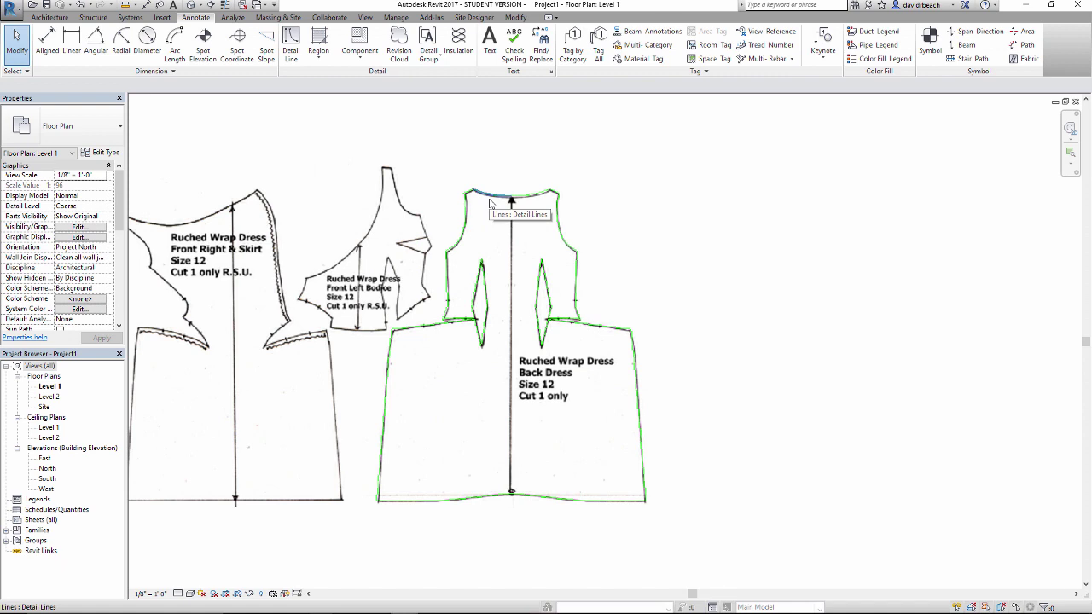
Select the complete chain of Back Dress outline and dart lines and move it horizontally to the clear area right of the pattern image
key(Tab)
key(Tab)
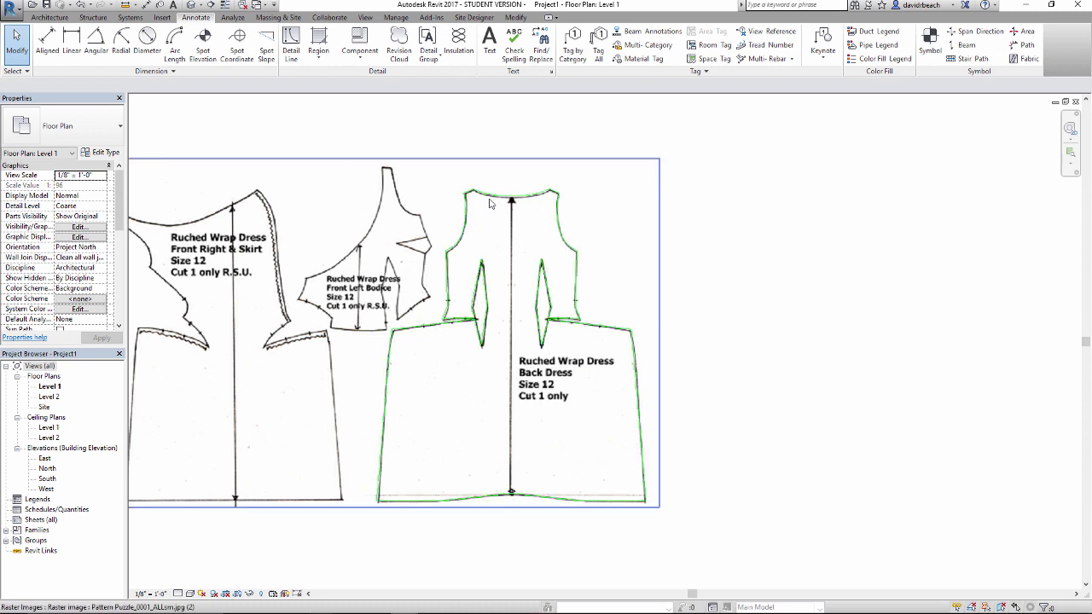
key(Tab)
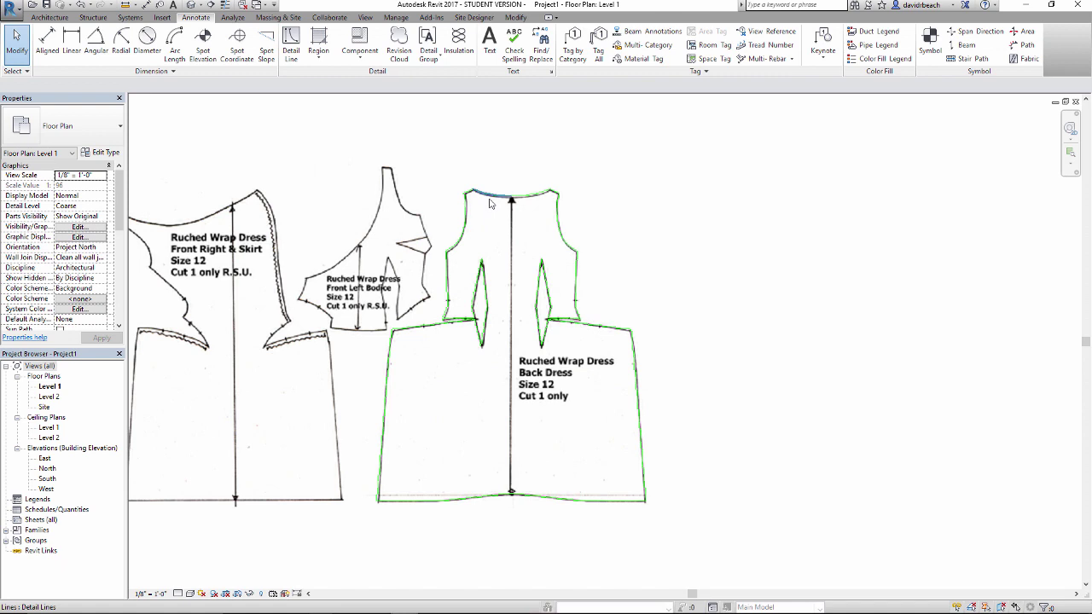
key(Tab)
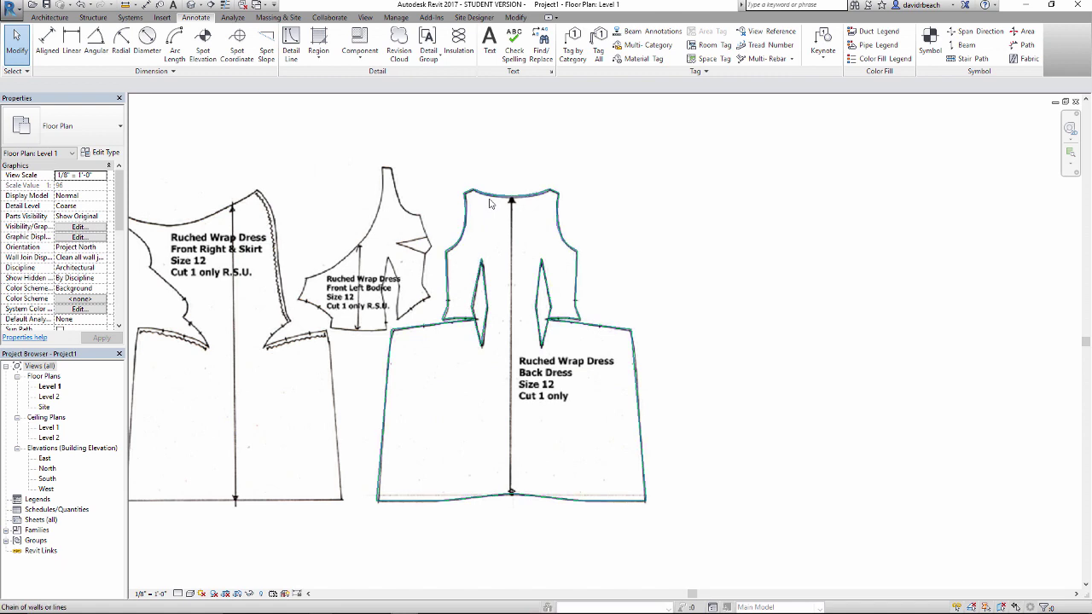
key(Tab)
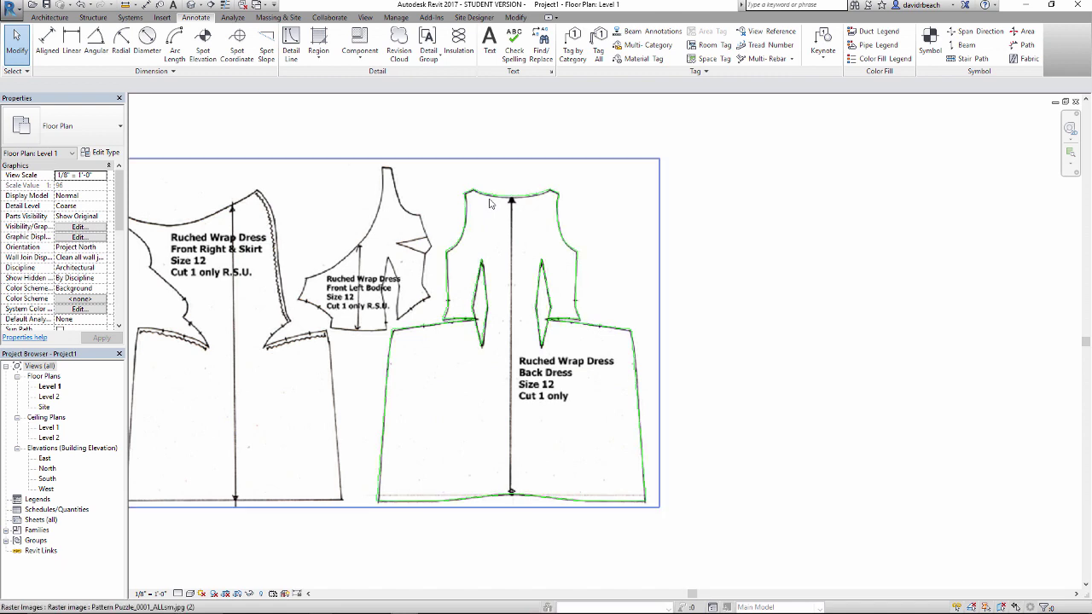
key(Tab)
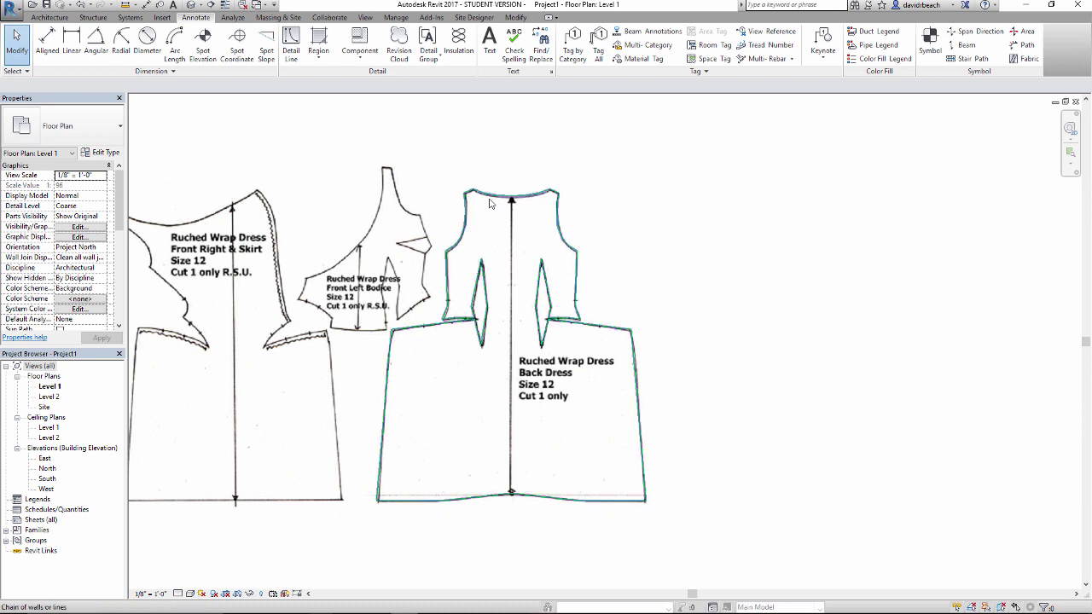
click(490, 204)
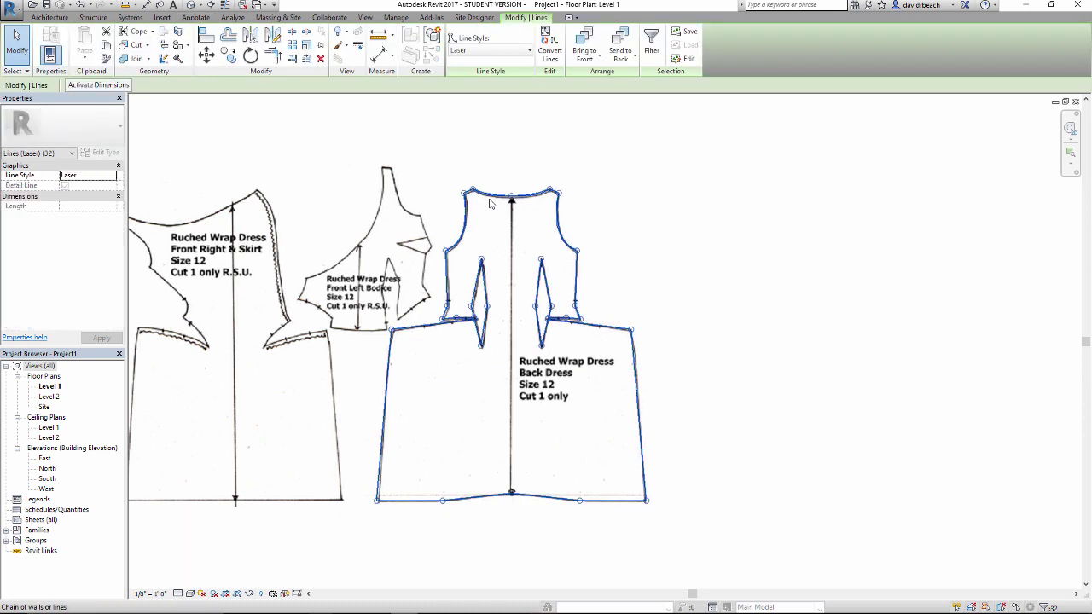
scroll(503, 209, down, 2)
drag(477, 215, 789, 215)
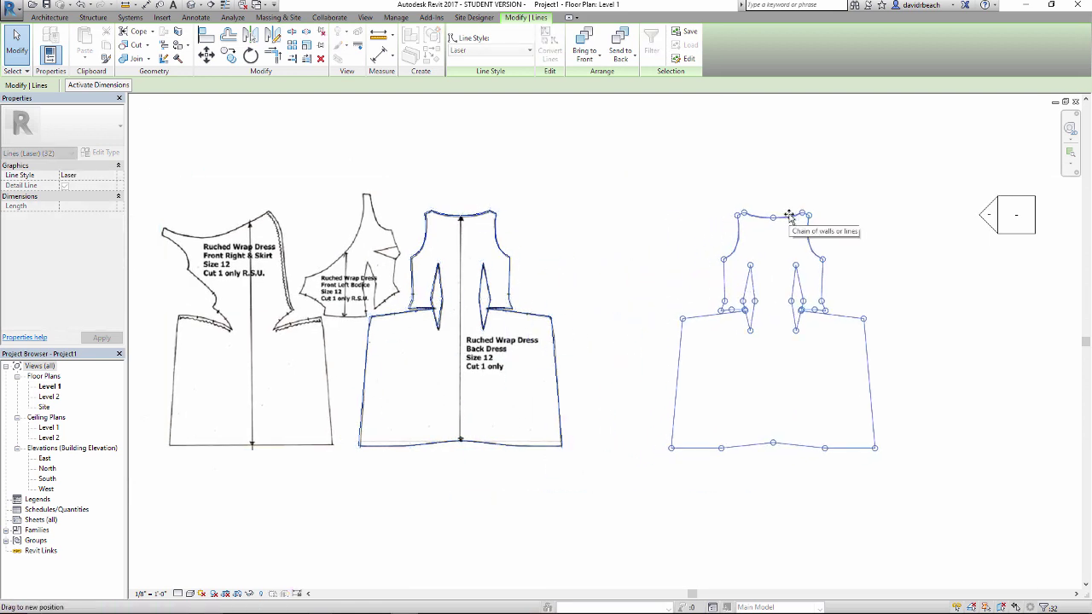
click(763, 173)
middle_drag(721, 179, 599, 182)
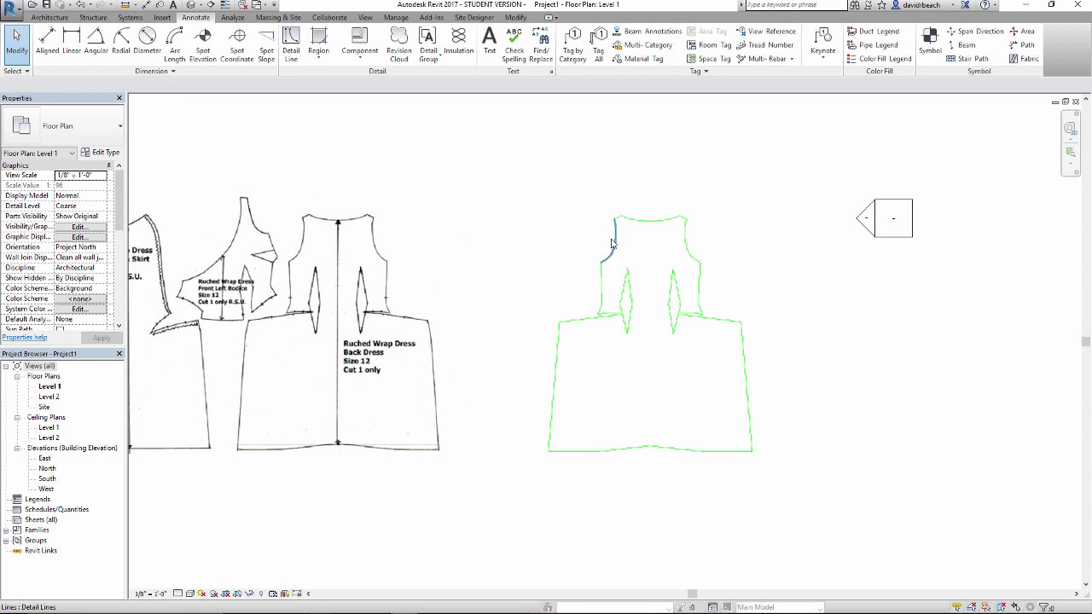
Examine the moved Back Dress outline up close, including the left armhole spline, the darts and the skirt
click(611, 244)
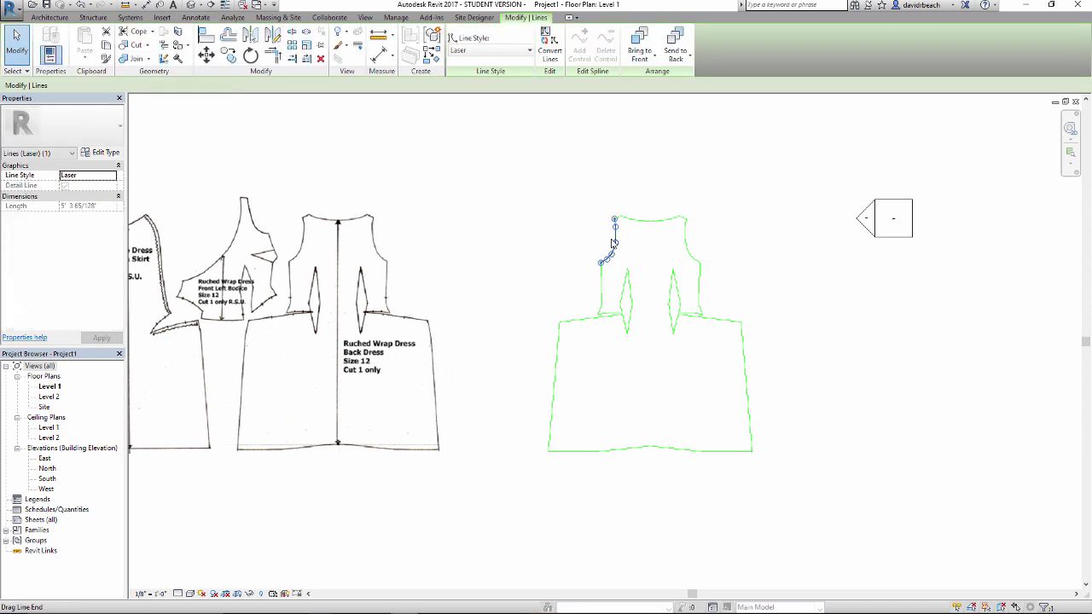
click(633, 211)
scroll(562, 226, down, 2)
middle_drag(562, 227, 452, 232)
middle_drag(525, 237, 536, 227)
scroll(536, 230, up, 5)
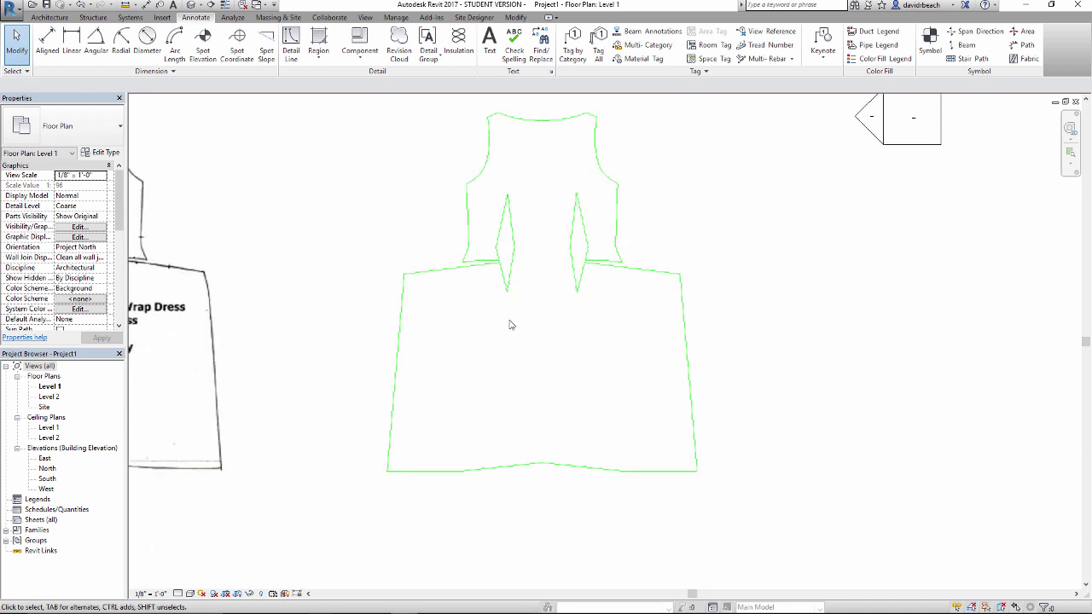
scroll(521, 281, down, 1)
middle_drag(546, 283, 507, 359)
scroll(397, 344, up, 3)
mouse_move(400, 344)
middle_down()
mouse_move(473, 315)
mouse_move(401, 352)
middle_up()
scroll(492, 339, down, 4)
mouse_move(565, 249)
middle_down()
mouse_move(558, 268)
mouse_move(607, 251)
middle_up()
scroll(558, 267, down, 1)
middle_drag(592, 309, 591, 318)
scroll(567, 347, up, 1)
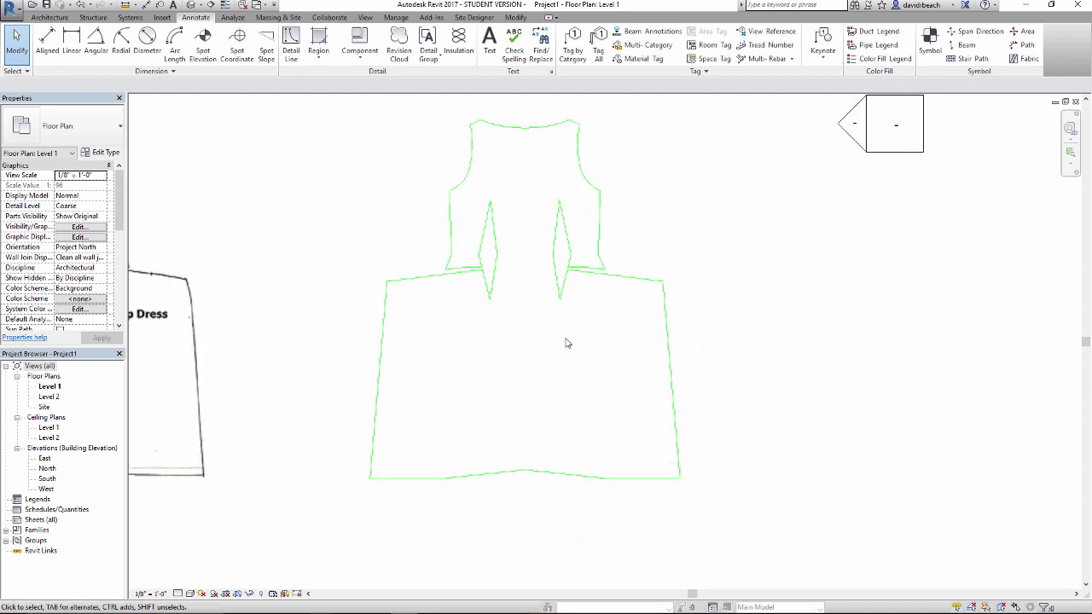
scroll(424, 329, up, 3)
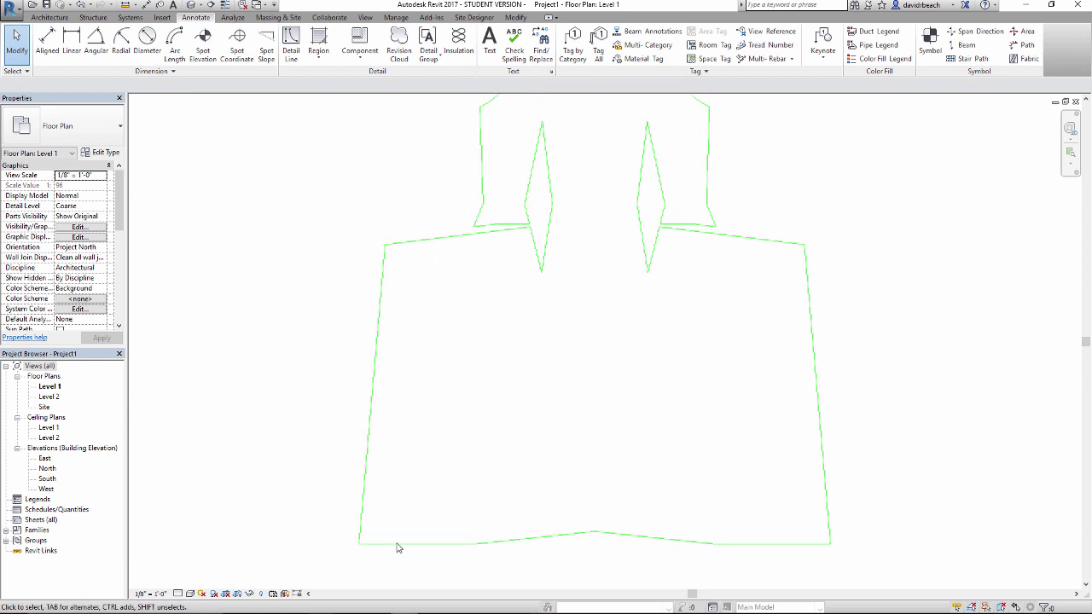
middle_drag(470, 329, 444, 338)
Offset the left skirt half's side, waist, lower dart edge and hem lines inward by 0' 6" as copies
click(515, 17)
middle_drag(256, 138, 249, 139)
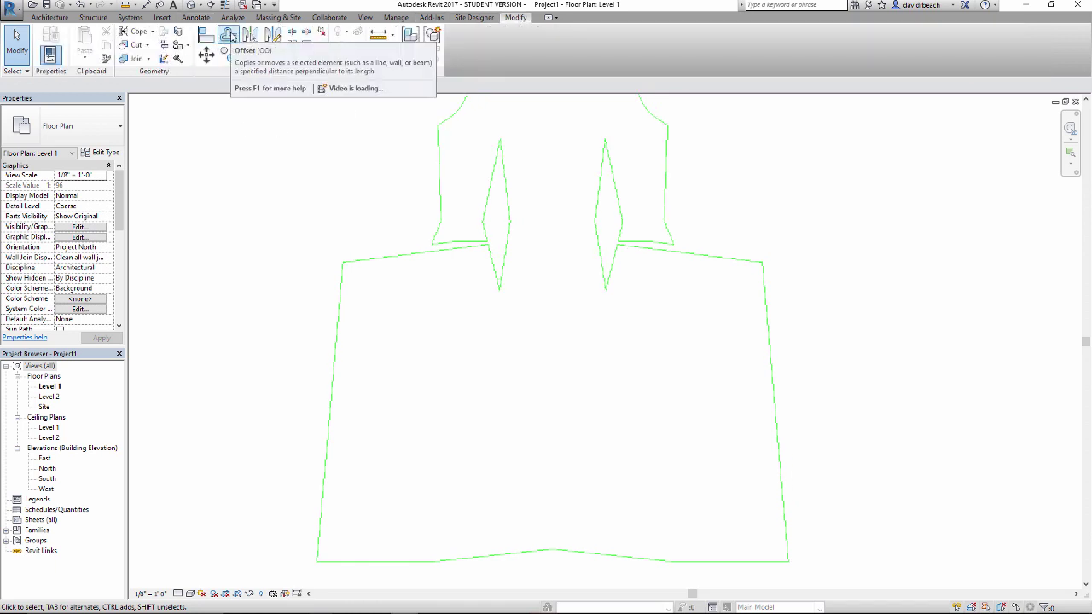
click(229, 36)
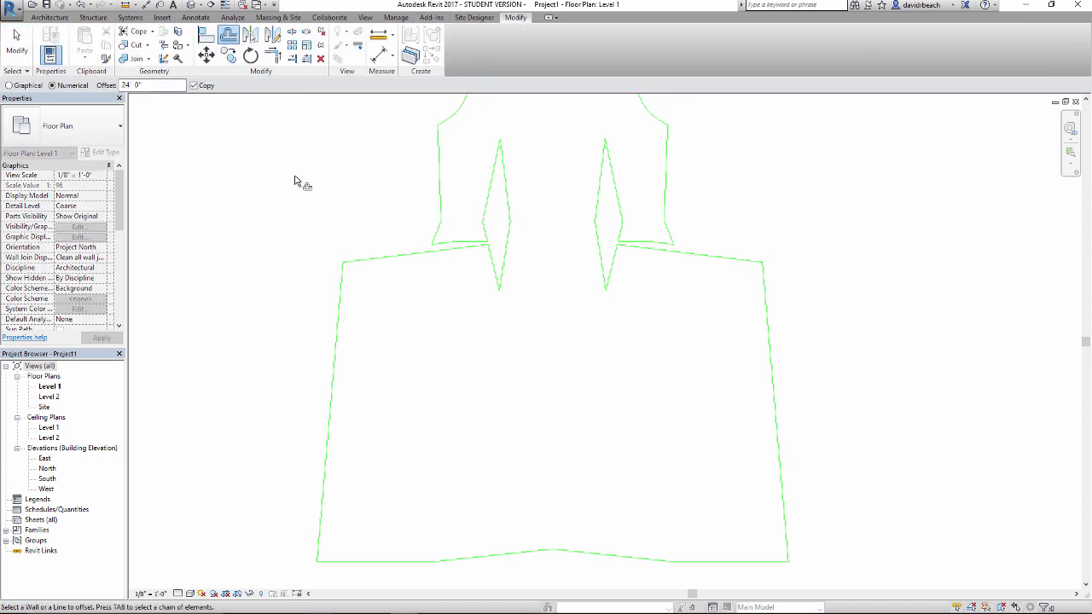
click(68, 87)
click(346, 297)
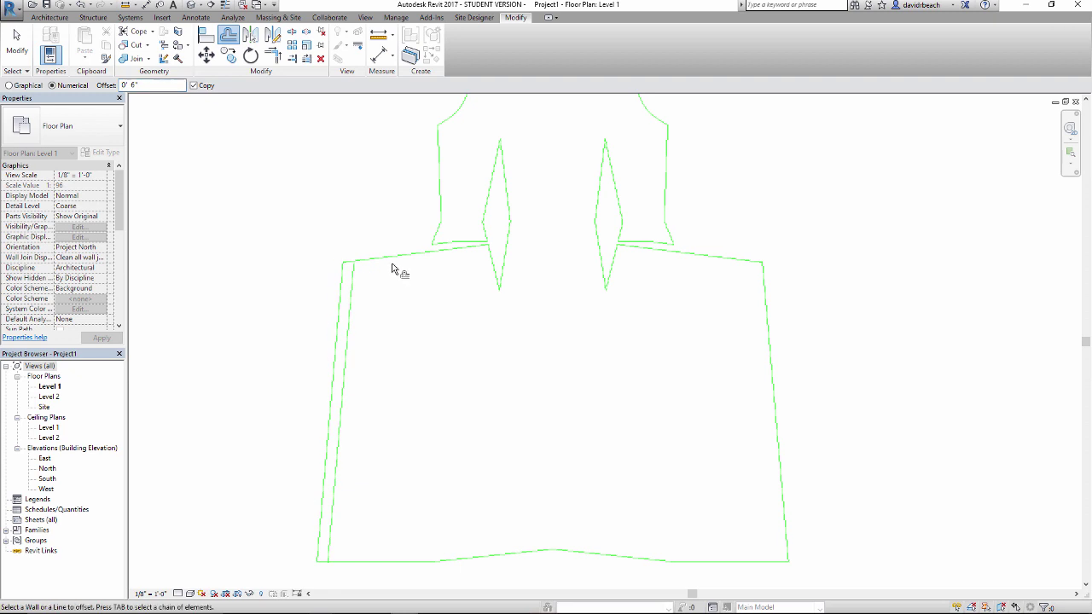
click(478, 285)
click(494, 278)
middle_drag(411, 556, 449, 457)
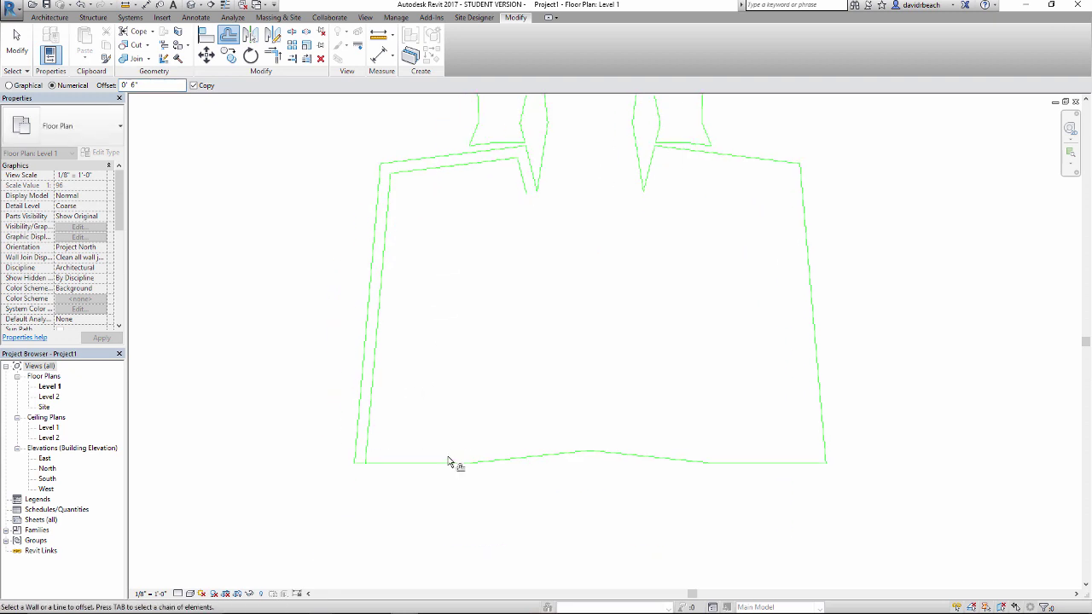
click(506, 457)
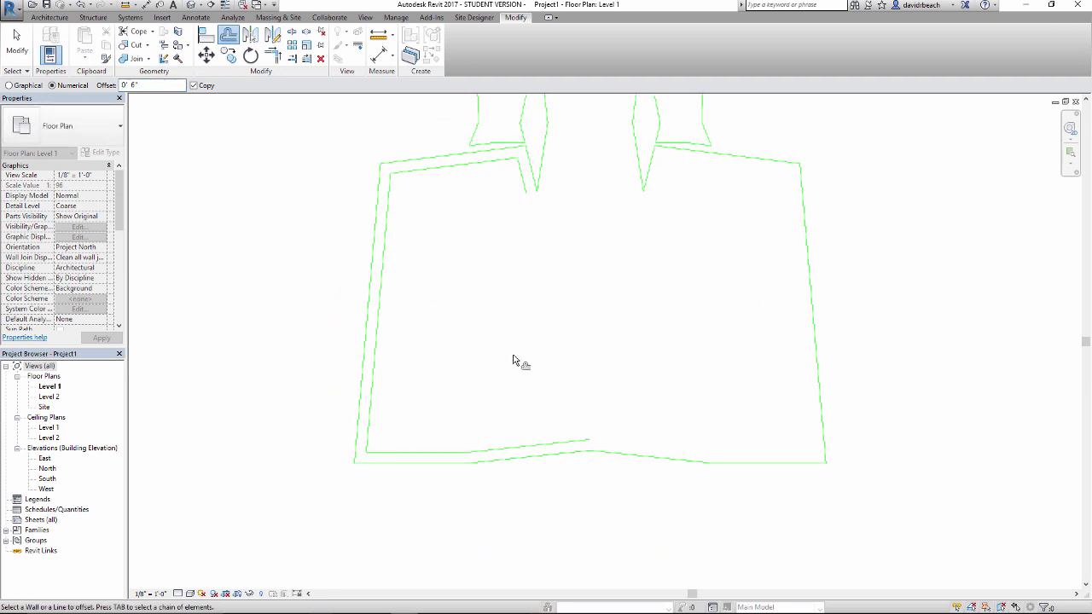
Try to join the offset dart edge and the offset hem line into a corner with Trim/Extend, and undo it
click(272, 54)
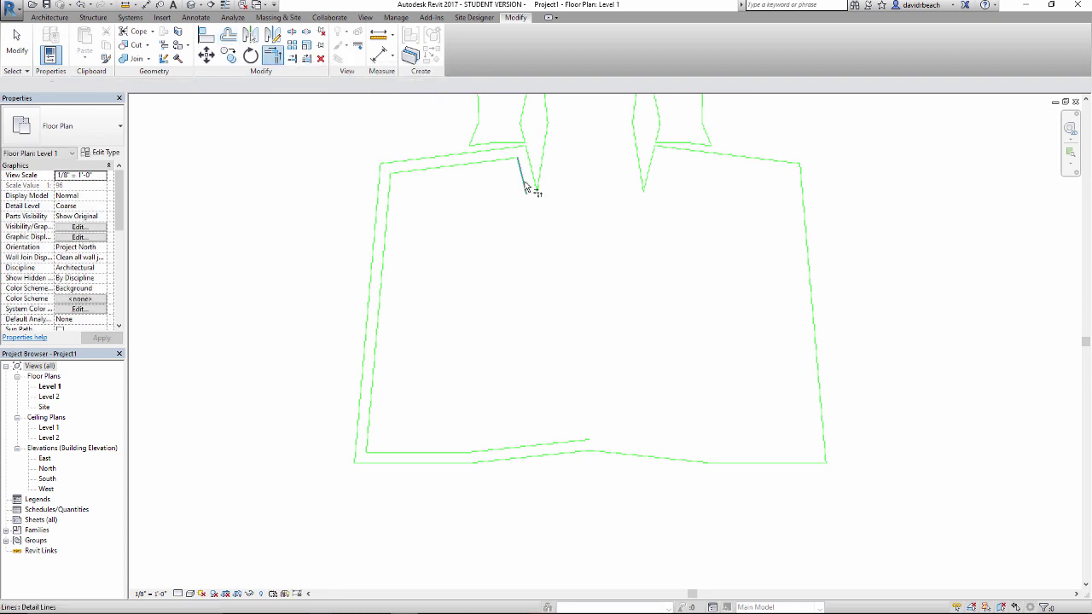
click(525, 187)
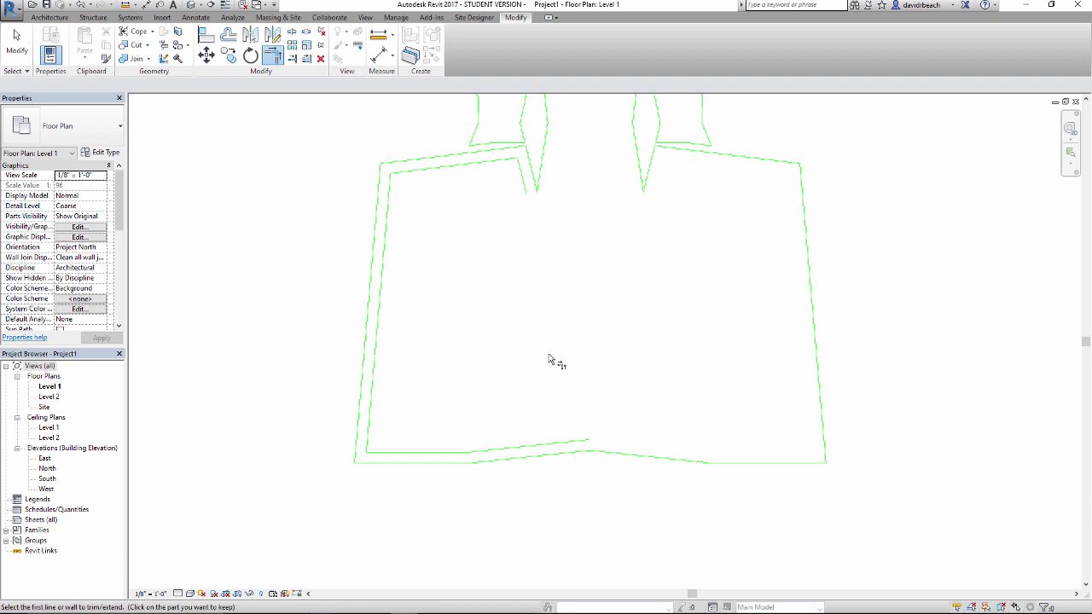
click(526, 190)
click(493, 453)
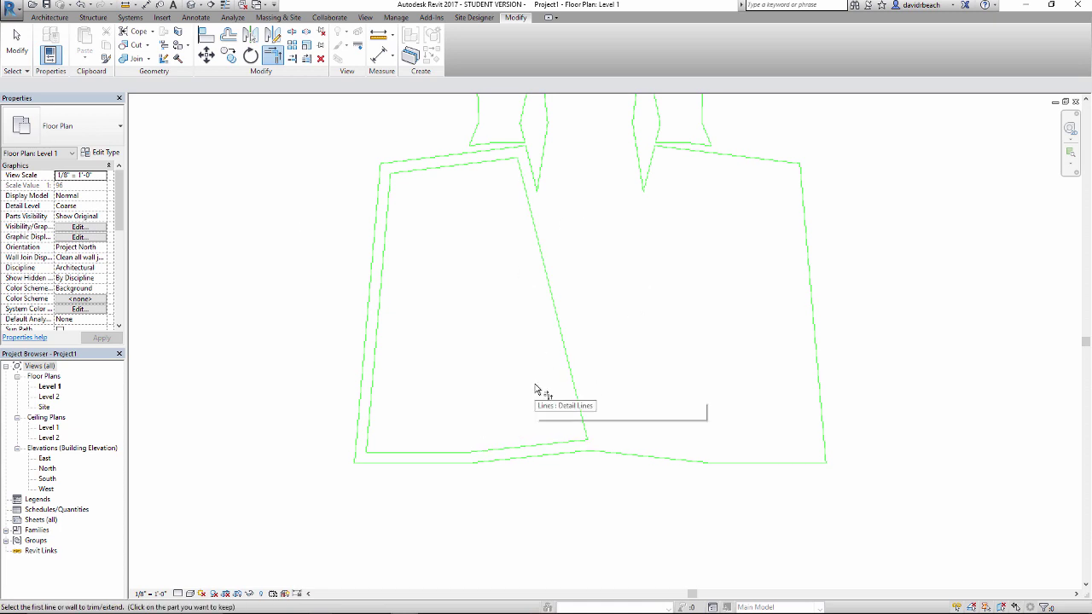
key(Delete)
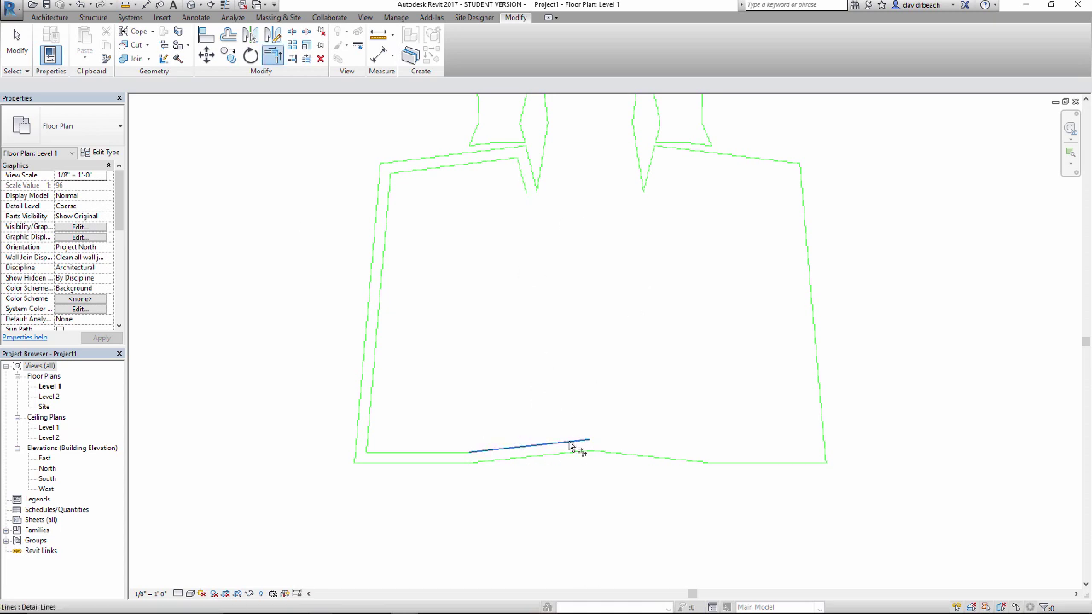
Lengthen the sloped offset hem line past the skirt's centre to about 9' 6", keeping it parallel to the hem
key(Escape)
click(582, 442)
drag(589, 442, 674, 431)
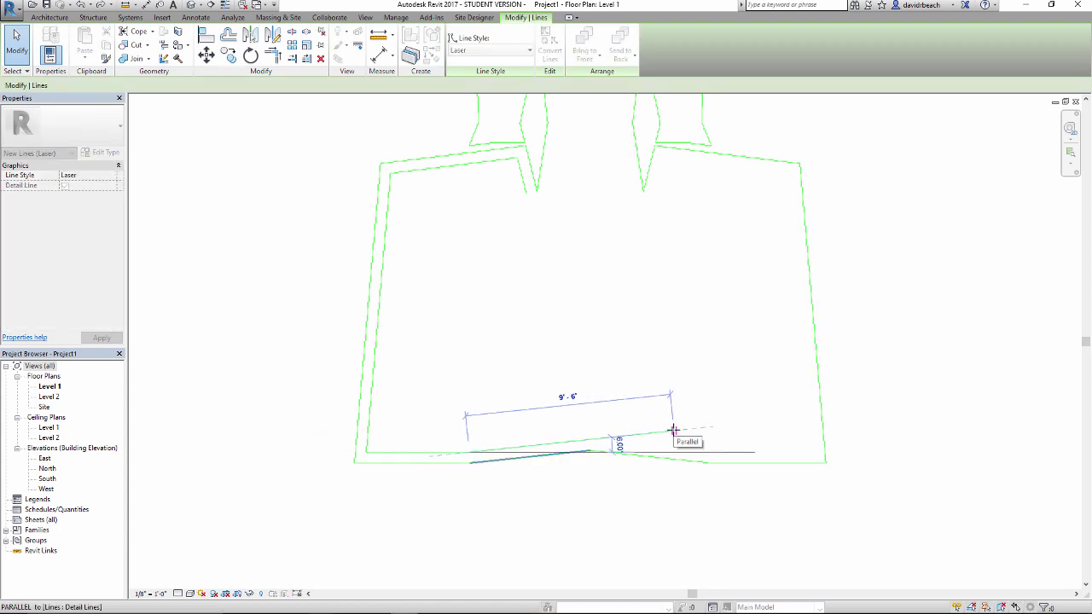
click(512, 365)
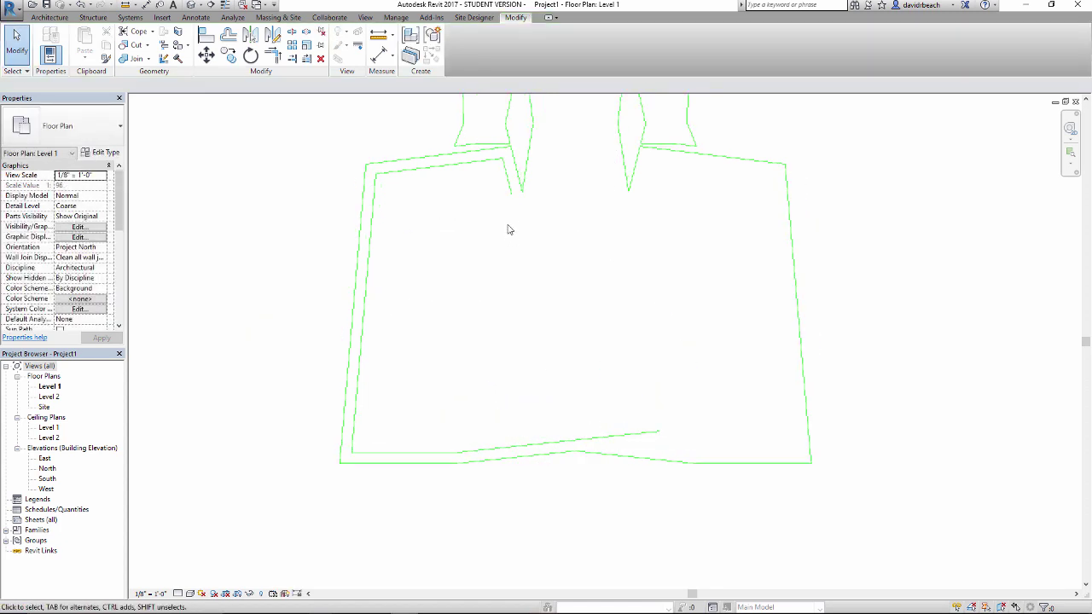
Trim/extend the offset dart edge and the sloped offset hem line to a corner, closing the left skirt panel
click(272, 57)
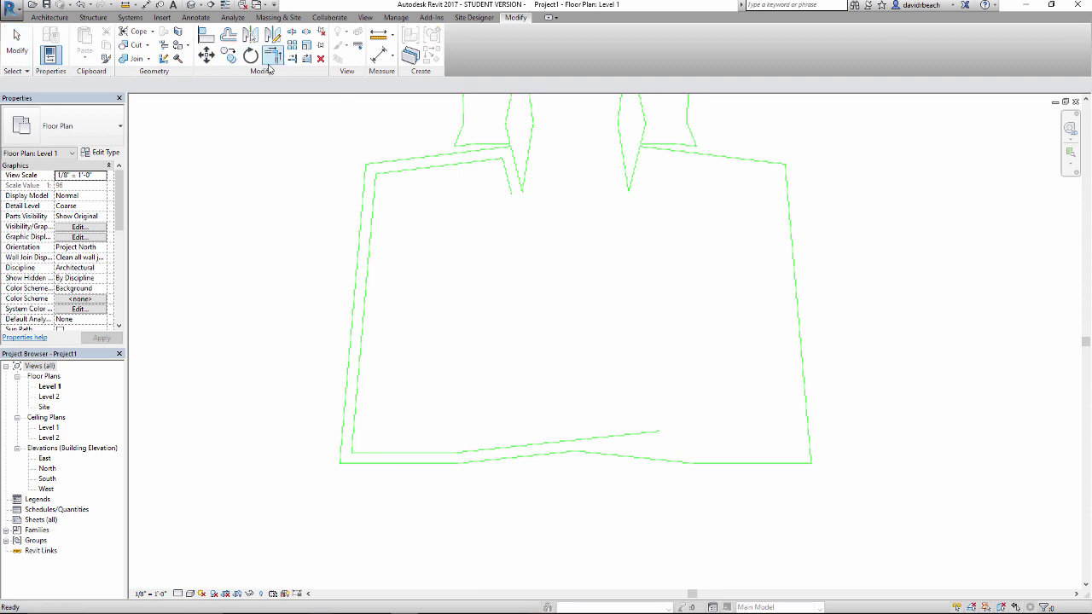
click(505, 183)
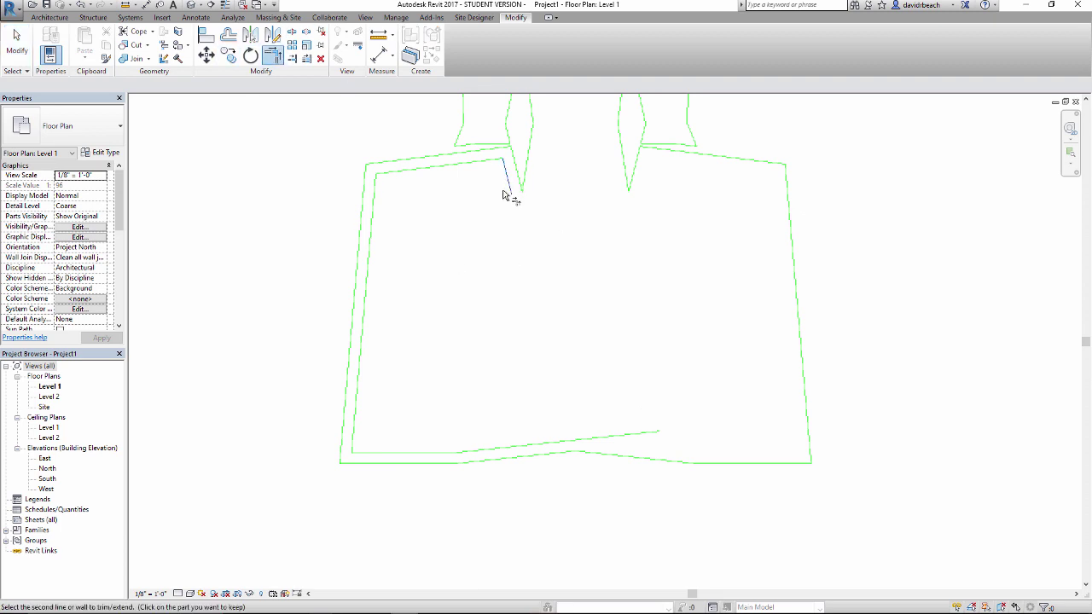
click(632, 435)
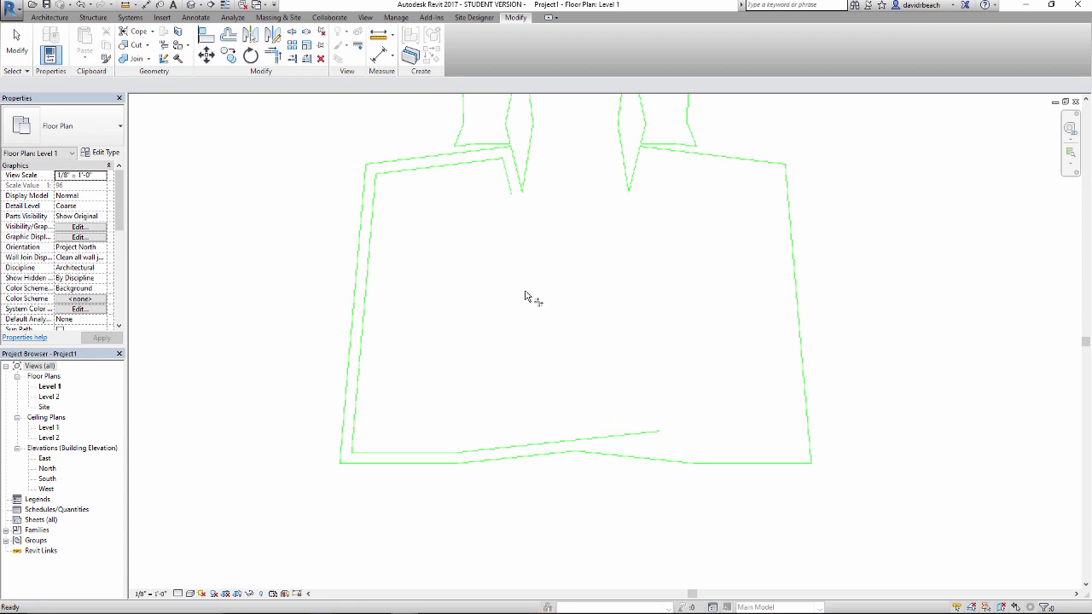
click(511, 179)
click(520, 448)
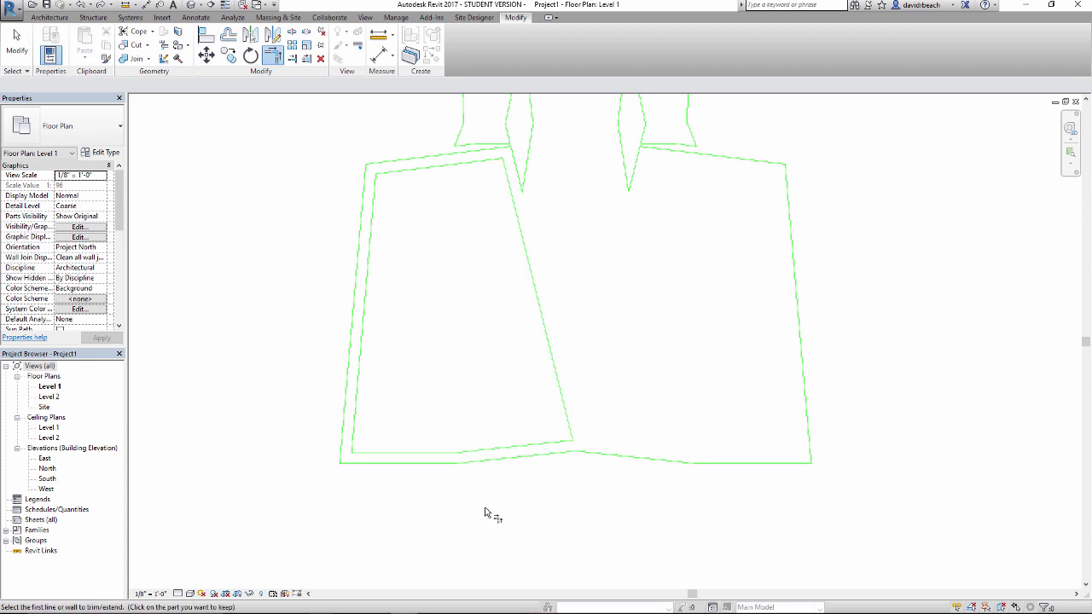
key(Escape)
Array all the dress outline and panel lines horizontally with 2 ungrouped items spaced 12' 6" apart
middle_drag(590, 371, 536, 410)
key(l)
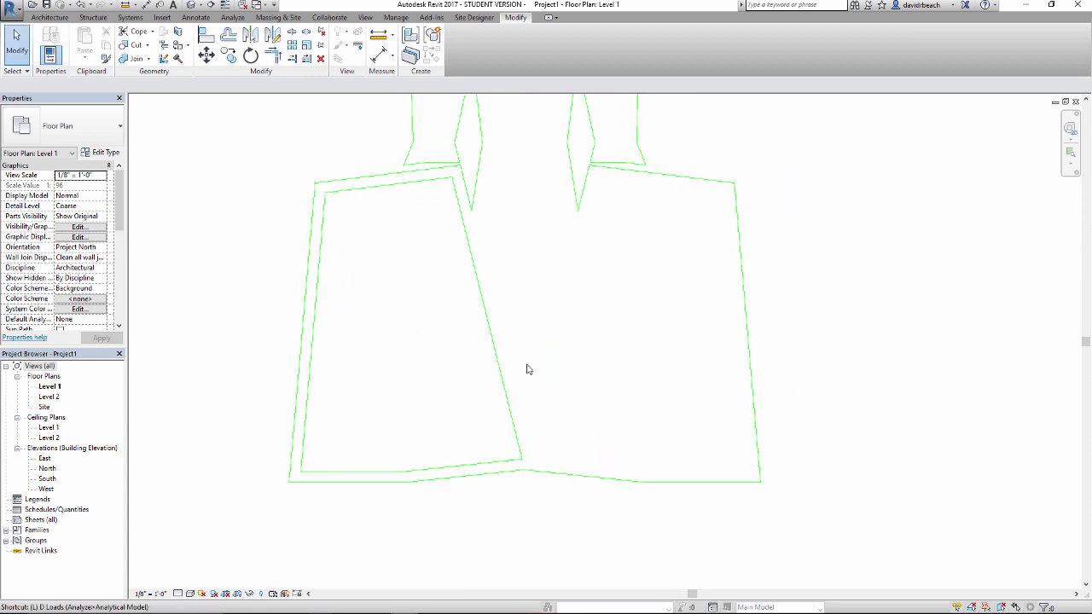
scroll(539, 276, down, 4)
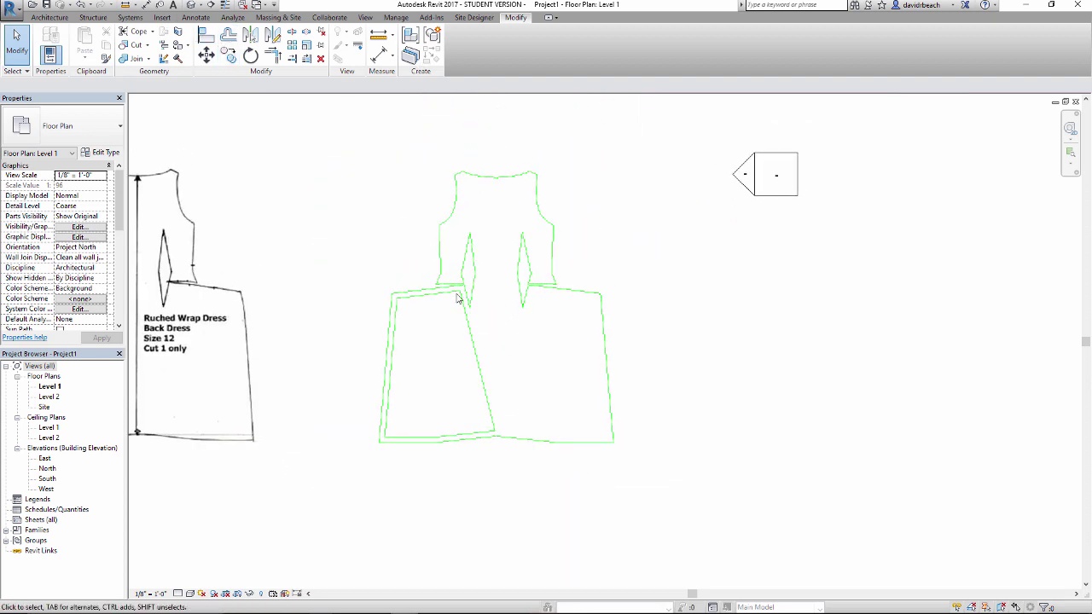
scroll(440, 303, down, 3)
scroll(439, 333, up, 3)
drag(360, 144, 627, 470)
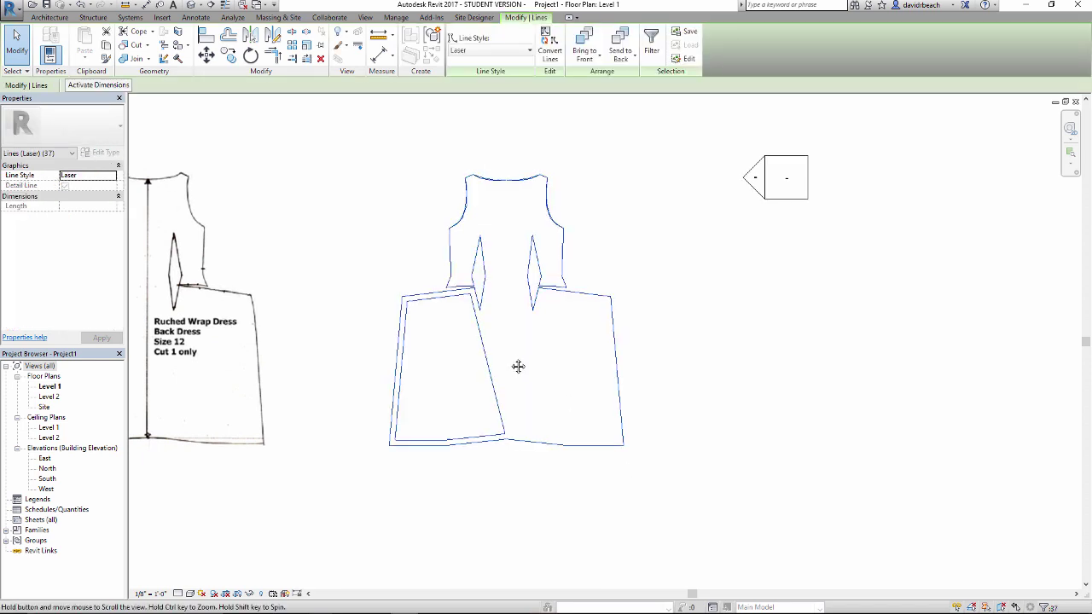
middle_drag(518, 366, 514, 372)
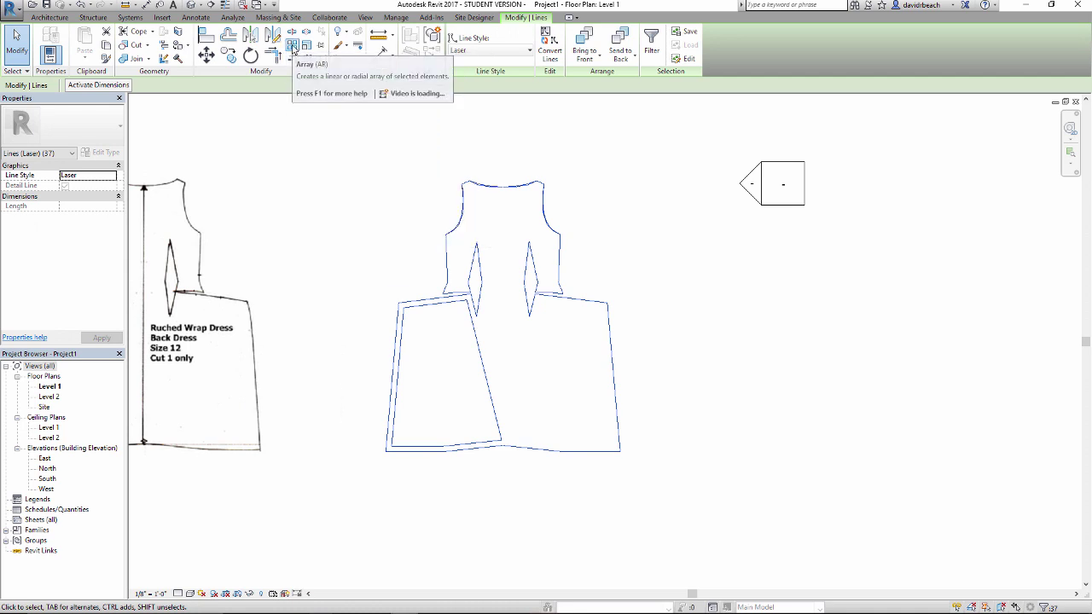
click(291, 49)
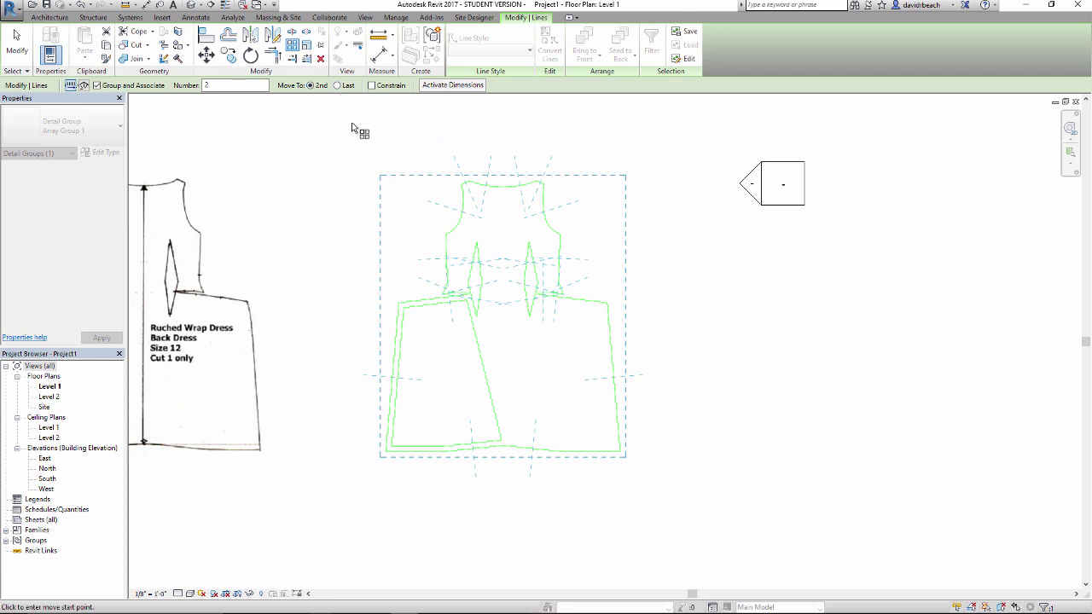
middle_drag(351, 166, 302, 151)
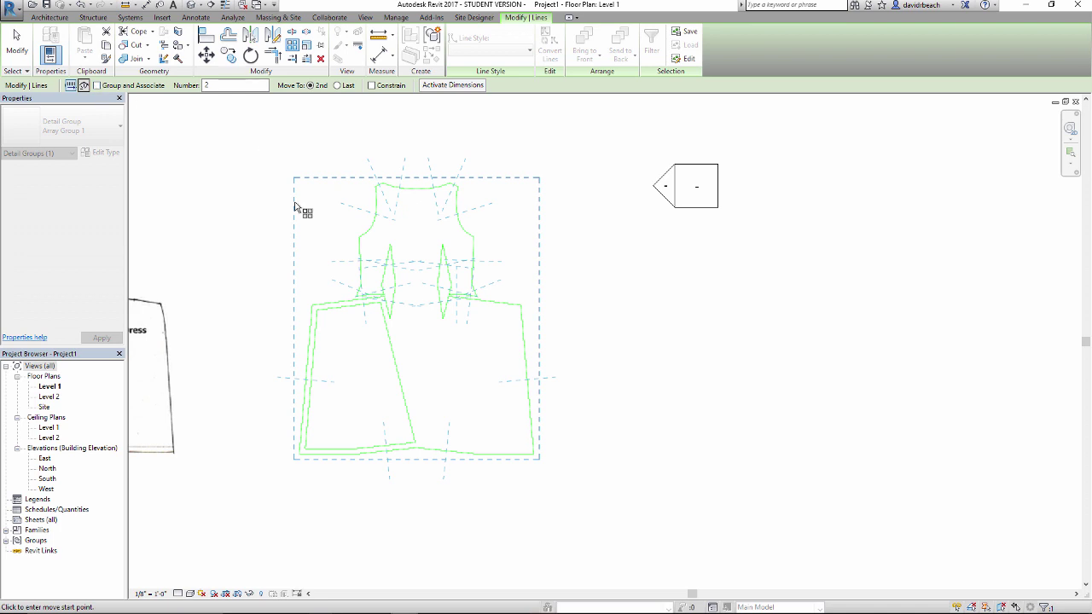
scroll(309, 457, up, 3)
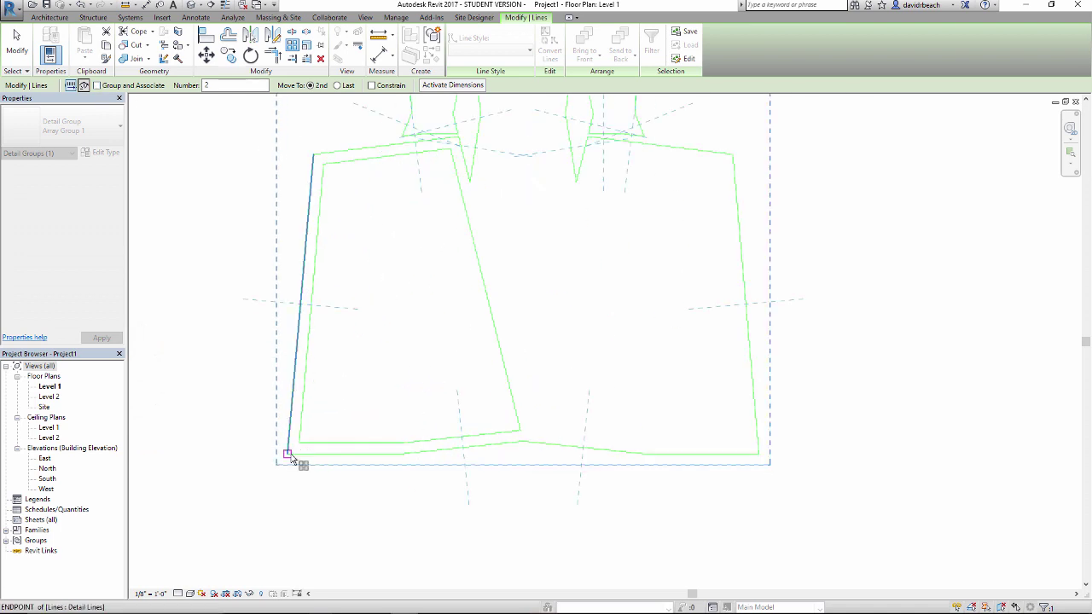
click(287, 452)
scroll(500, 426, down, 4)
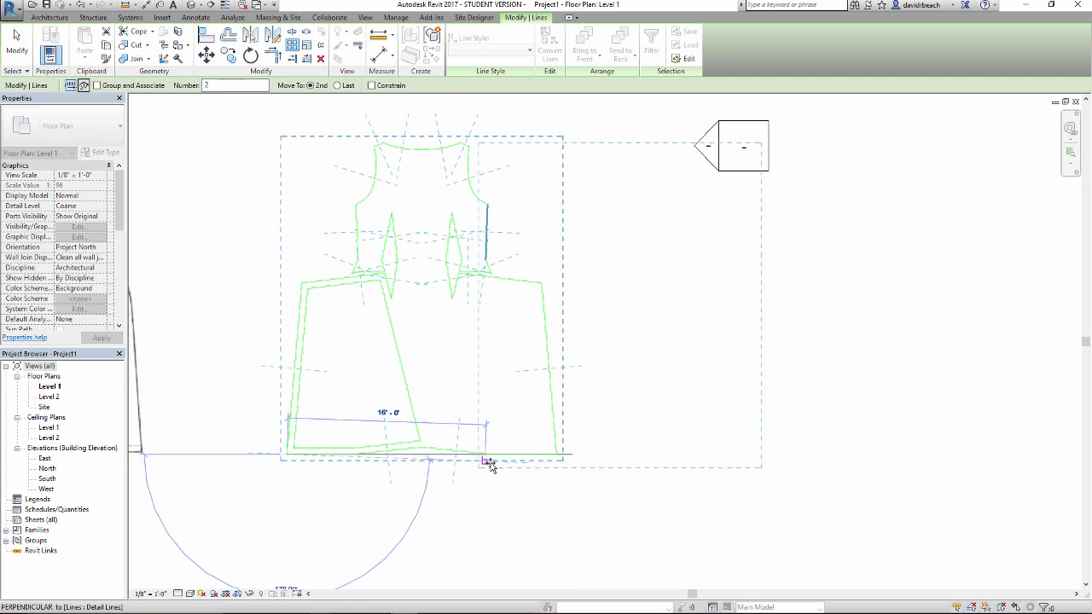
scroll(493, 447, up, 1)
scroll(465, 445, up, 1)
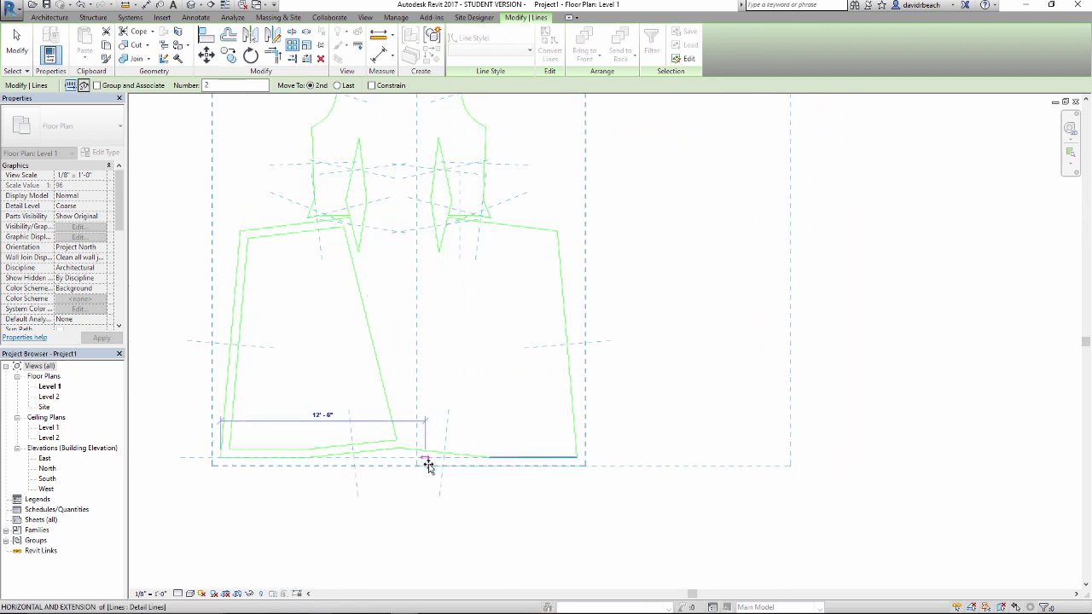
click(426, 463)
scroll(451, 361, down, 3)
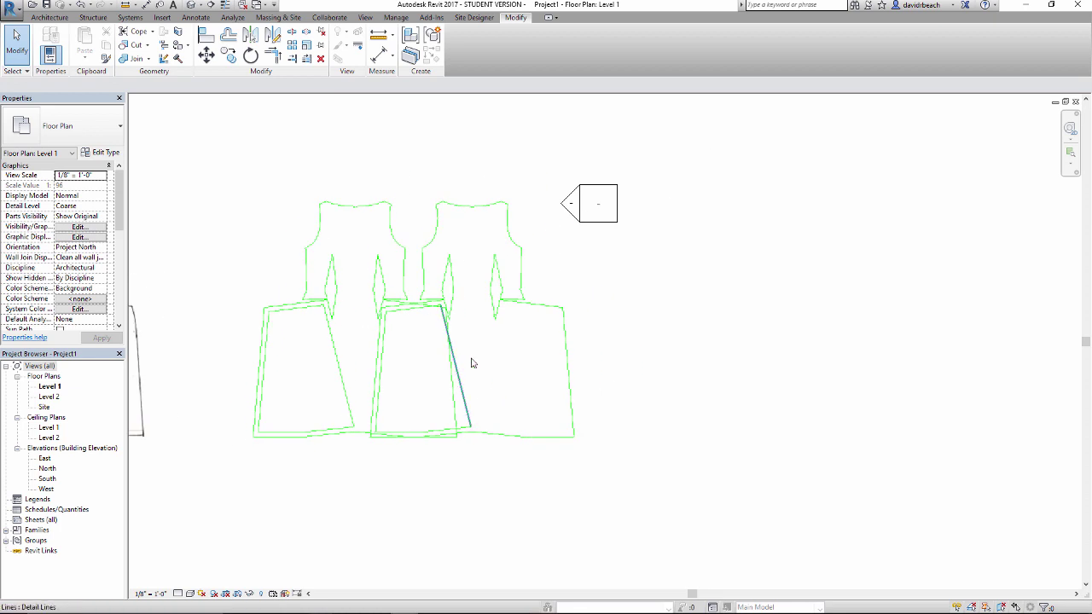
Undo the two-item array of the dress
middle_drag(241, 219, 259, 245)
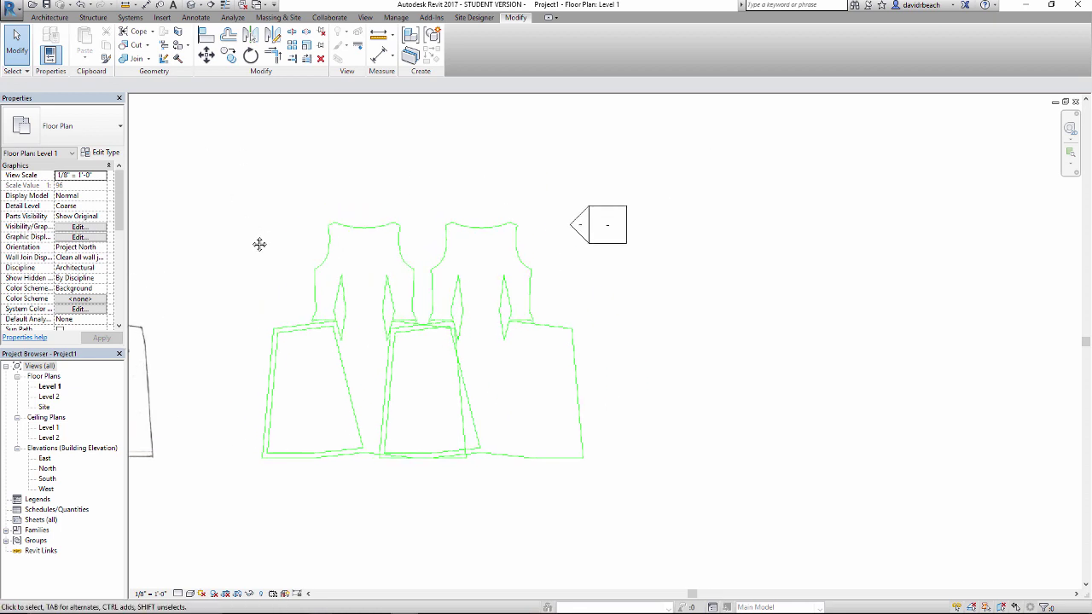
scroll(462, 292, up, 4)
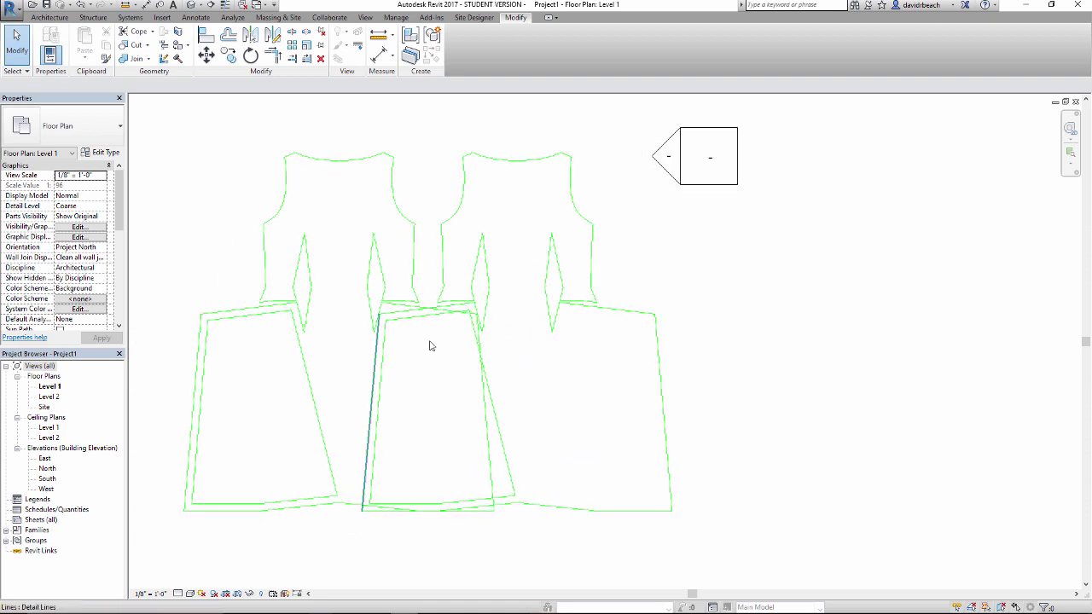
scroll(463, 253, down, 3)
middle_drag(466, 254, 491, 261)
middle_drag(573, 270, 582, 287)
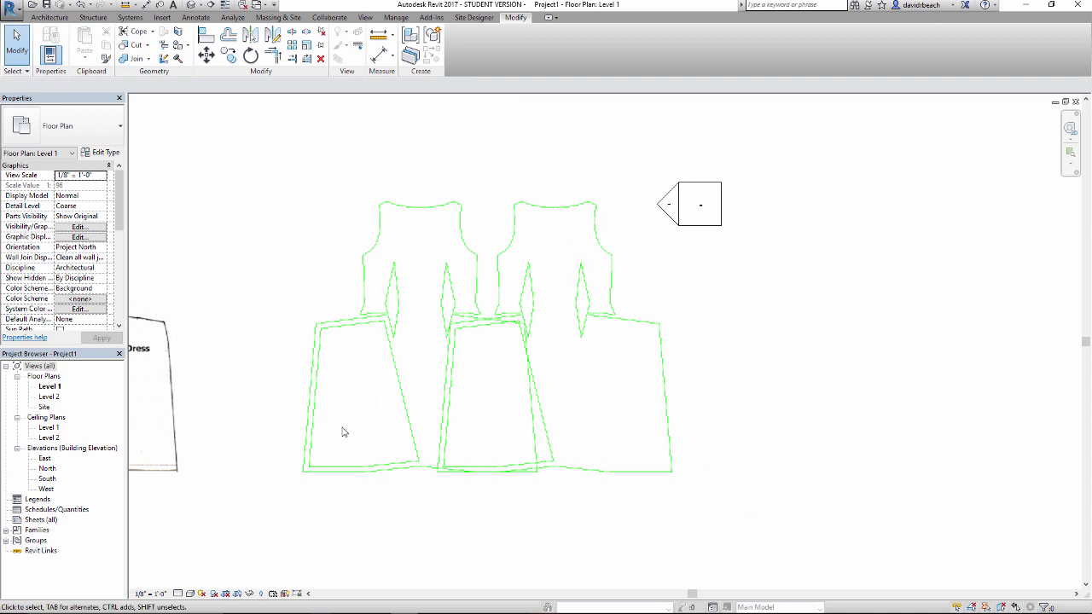
key(ctrl+z)
Try a horizontal array of all the dress lines with 10 ungrouped items at 12' 6" spacing
mouse_move(362, 133)
mouse_down()
mouse_move(700, 503)
mouse_move(668, 455)
mouse_up()
click(291, 52)
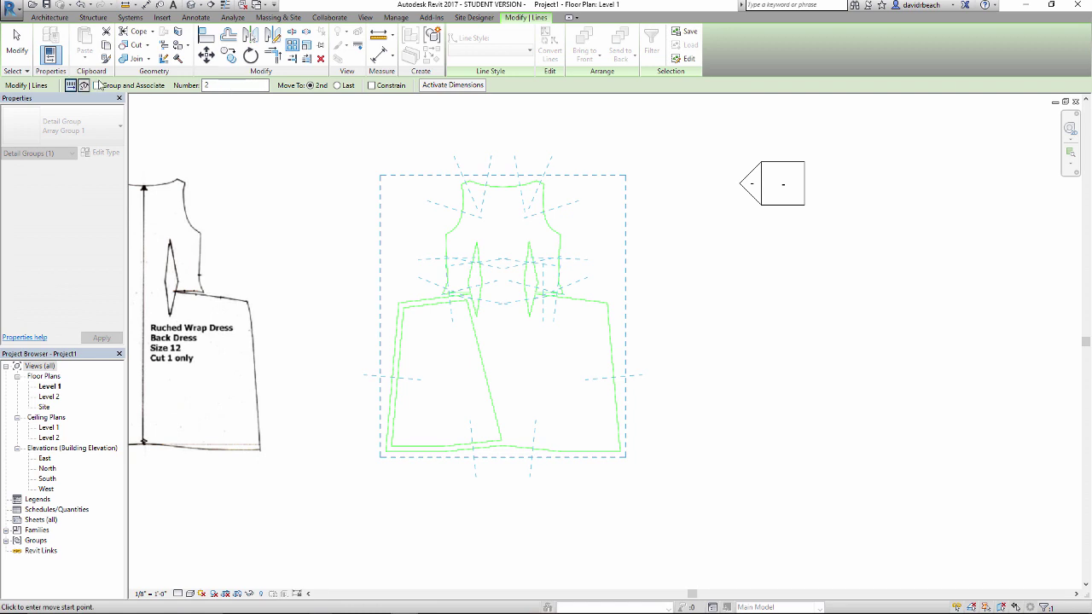
drag(218, 85, 186, 90)
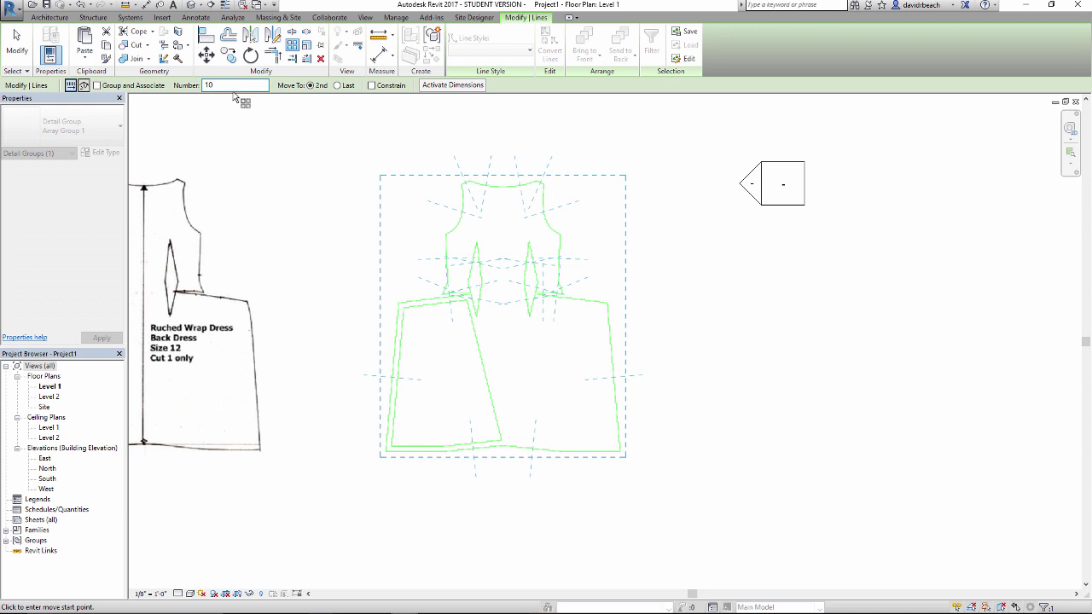
click(388, 450)
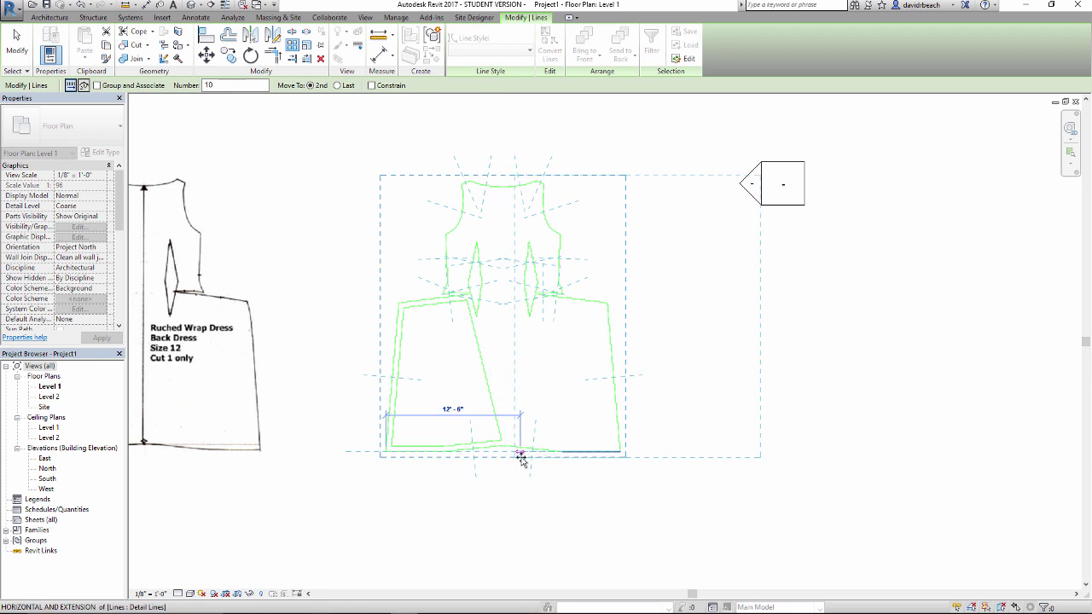
click(521, 458)
scroll(524, 475, down, 5)
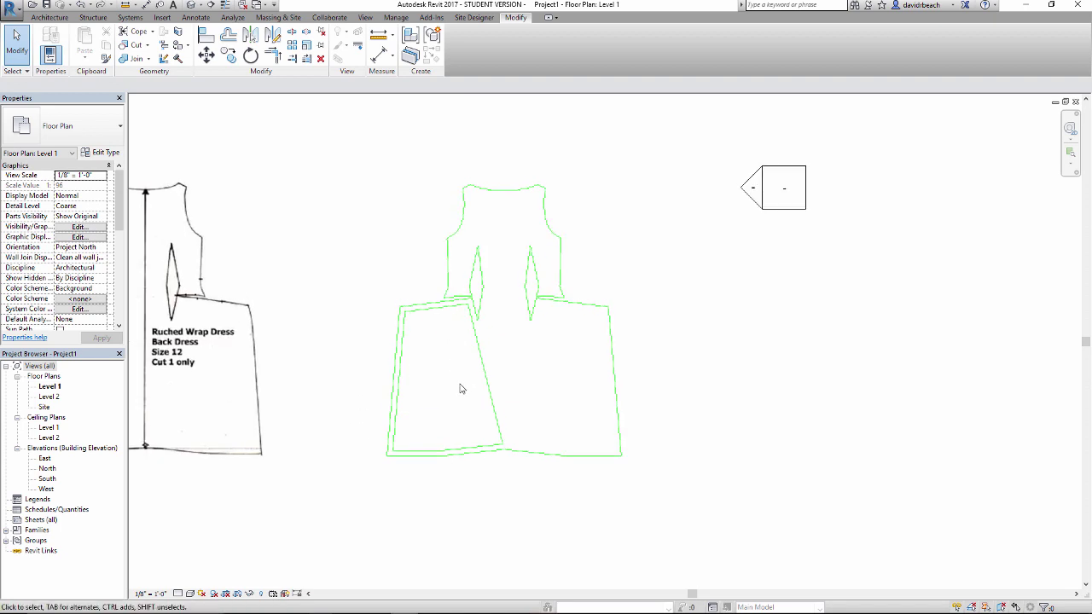
Create a linear array of all the dress lines with Group and Associate on, running along the hem, with 10 items
scroll(465, 394, up, 1)
middle_drag(468, 402, 469, 407)
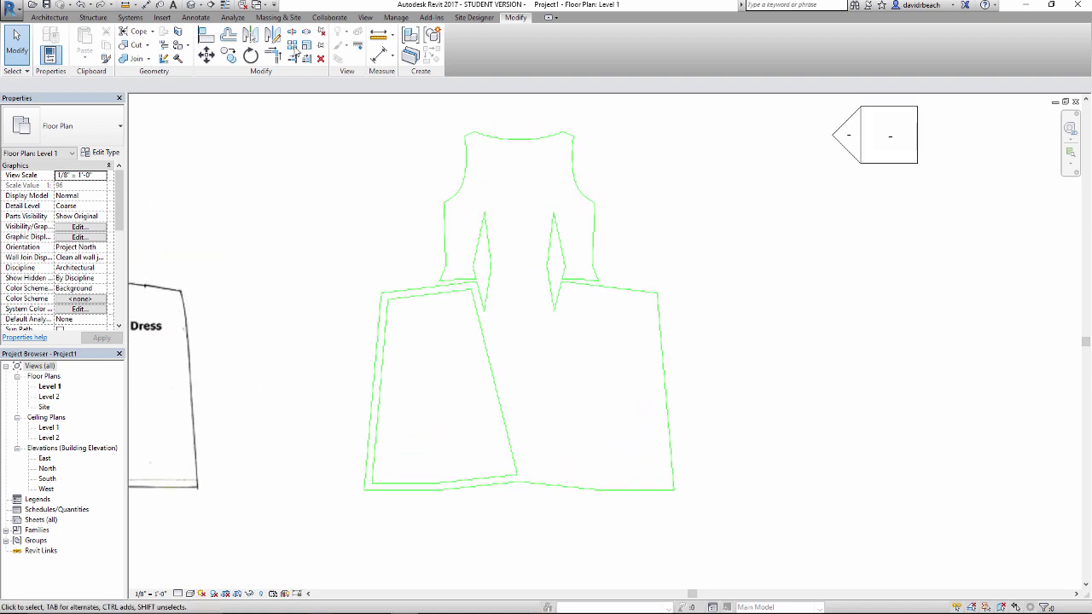
scroll(285, 113, down, 1)
drag(285, 113, 701, 514)
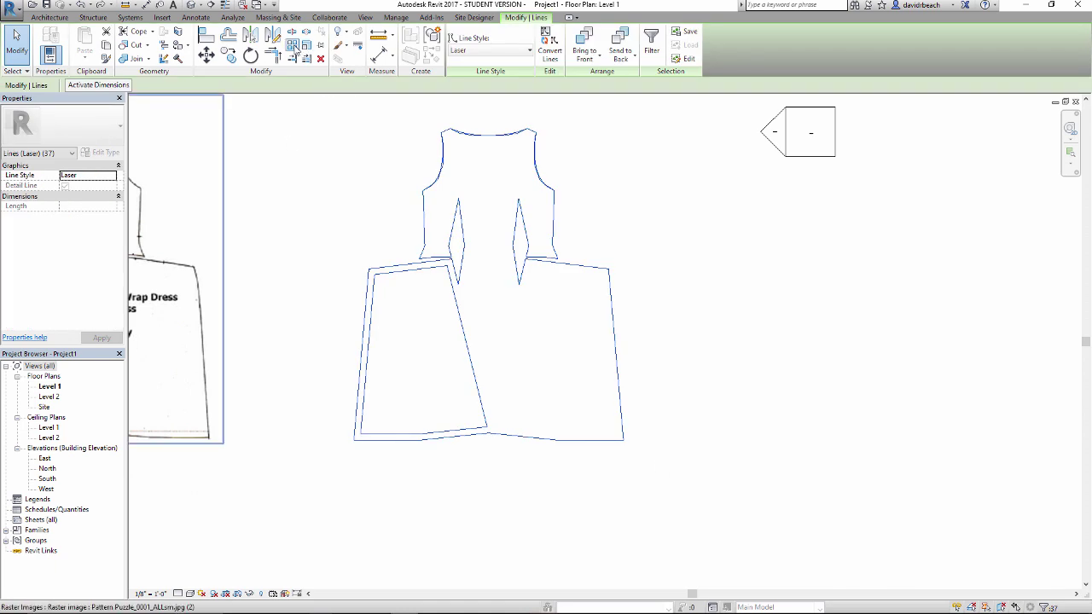
key(a)
key(r)
middle_drag(329, 304, 315, 368)
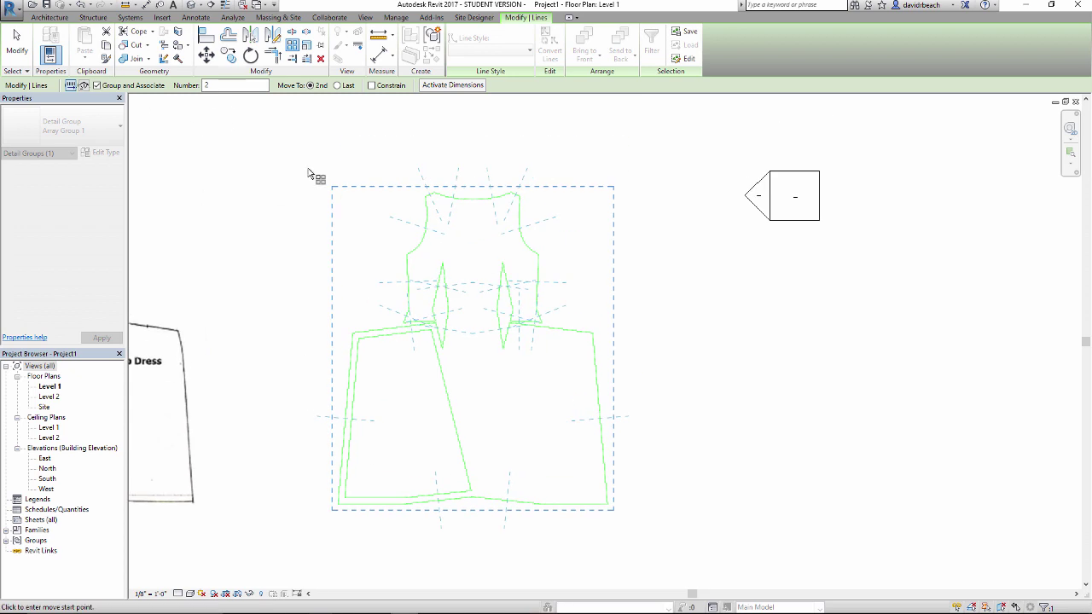
click(338, 505)
click(493, 517)
scroll(519, 236, down, 3)
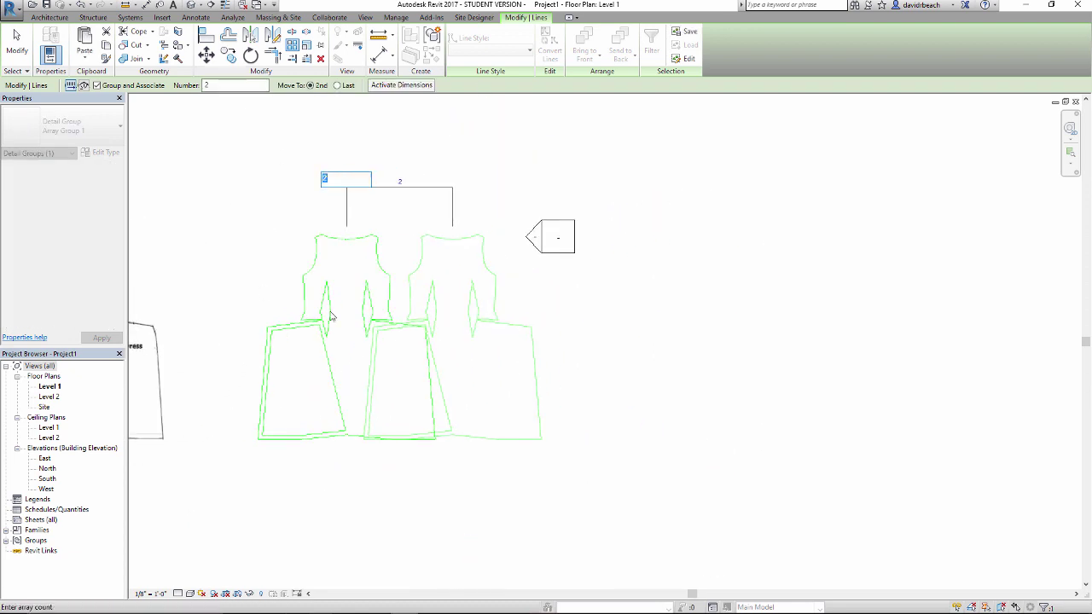
middle_drag(439, 198, 436, 218)
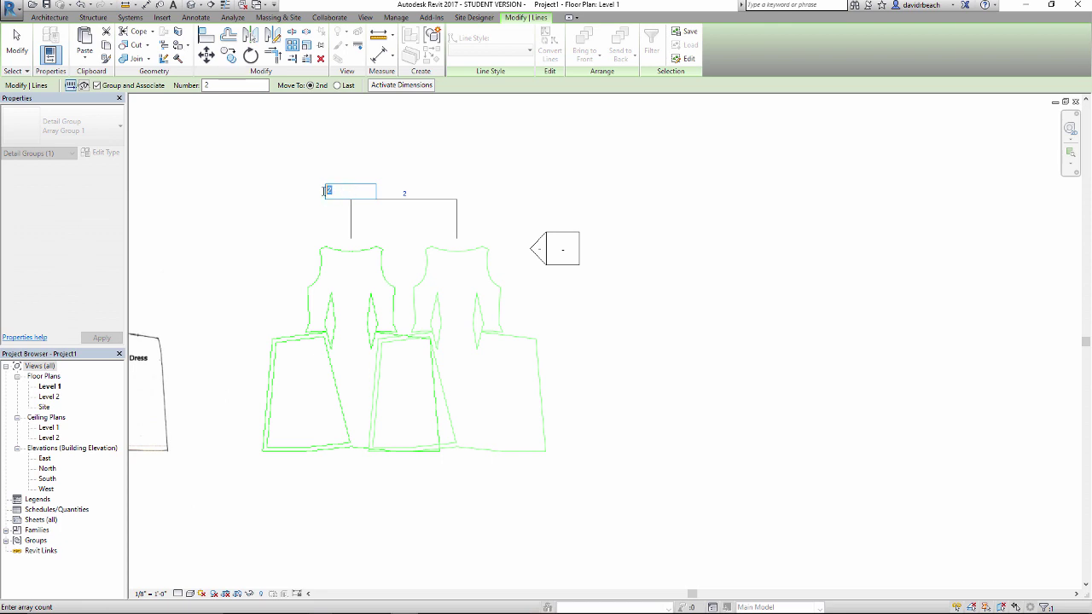
key(Return)
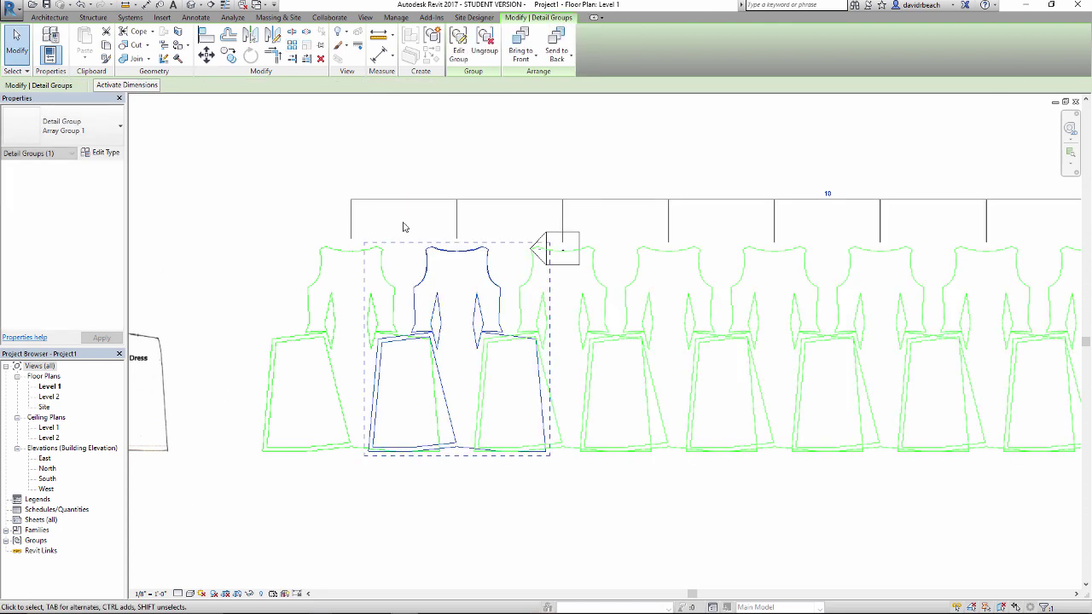
Move the second dress group closer to the first to tighten the spacing of the whole array
drag(457, 252, 426, 252)
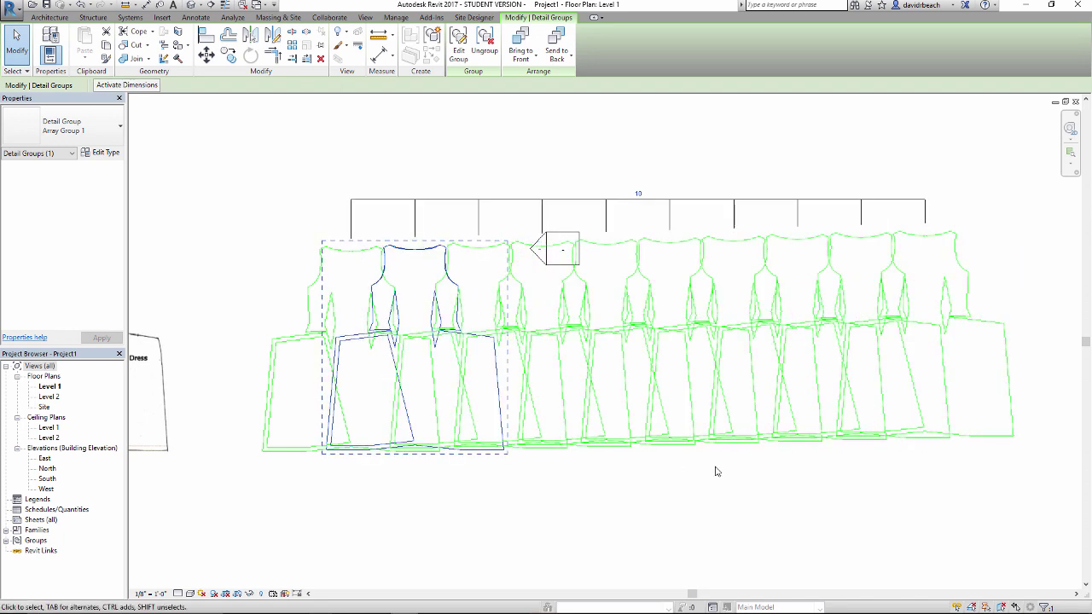
scroll(624, 444, down, 3)
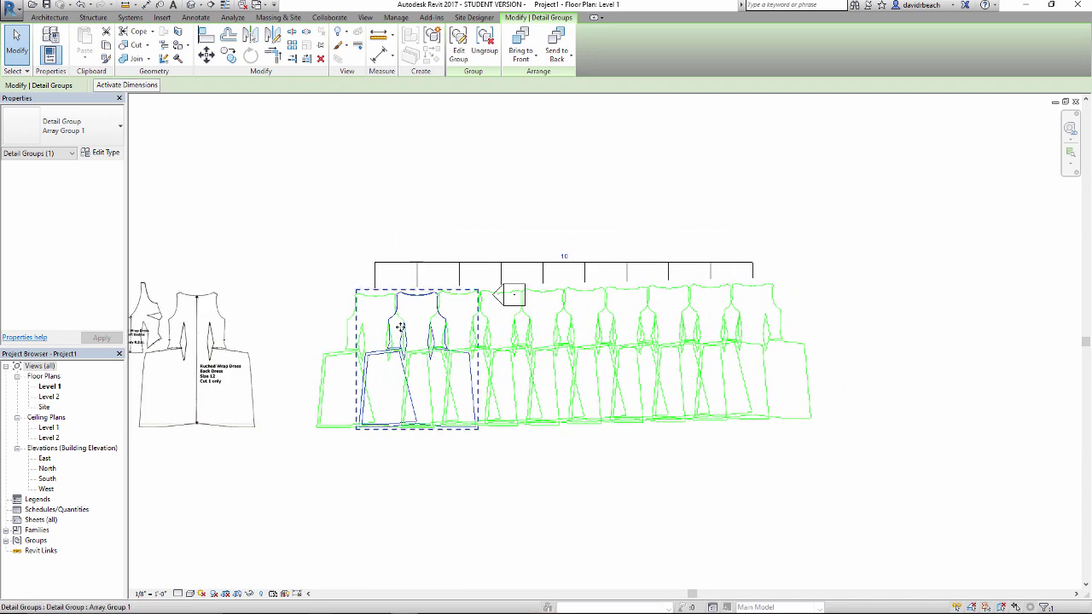
scroll(400, 327, up, 2)
drag(414, 255, 410, 250)
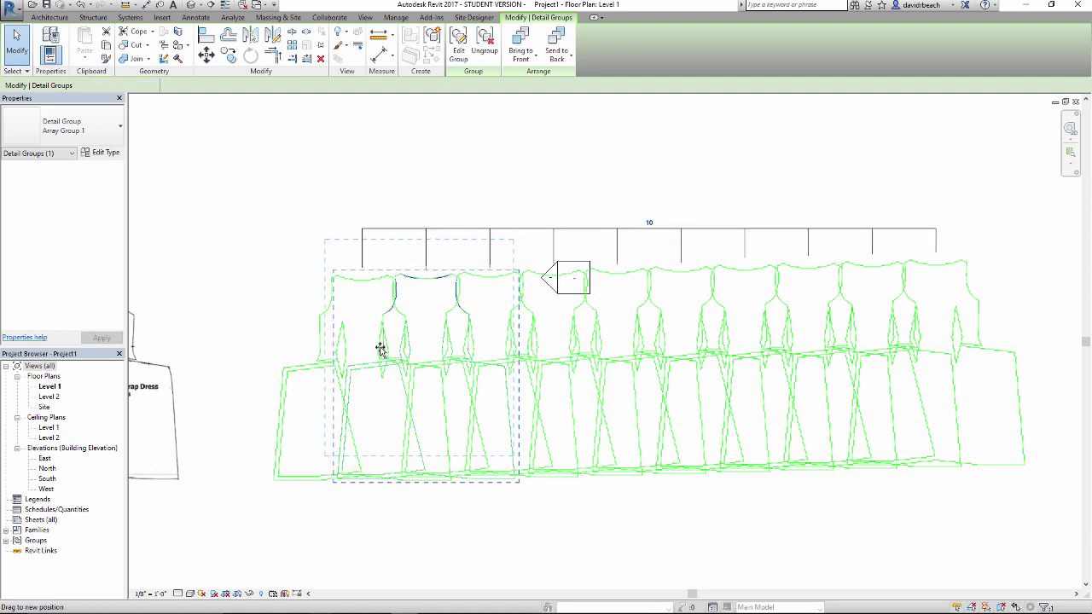
drag(380, 350, 406, 316)
drag(409, 254, 405, 302)
scroll(406, 305, up, 2)
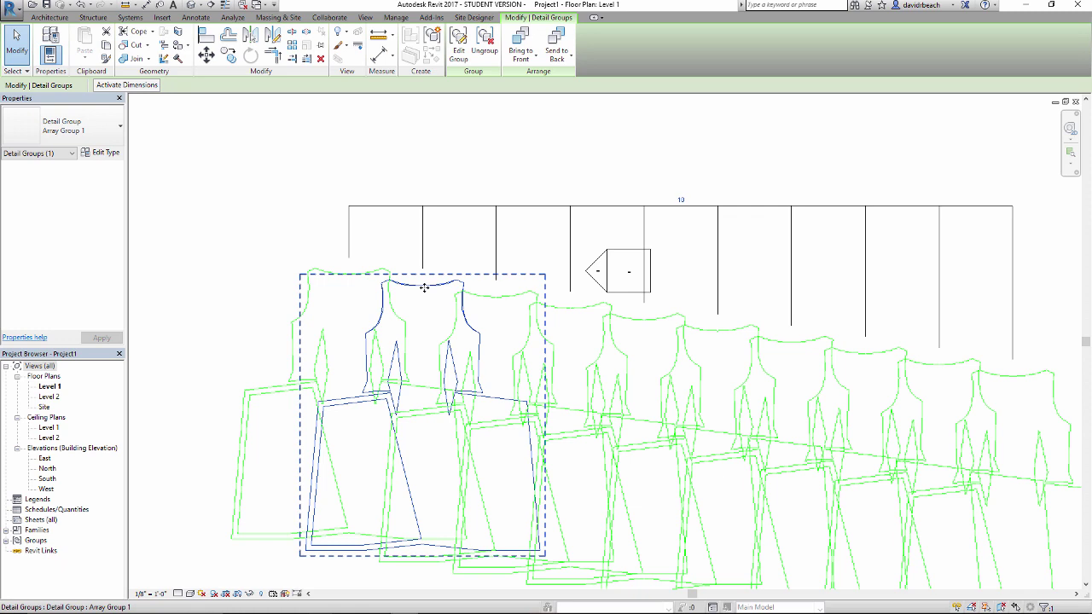
Nudge the second dress group upward to bring the arrayed row of dresses roughly level, and deselect it
key(Up)
key(Up)
key(Up)
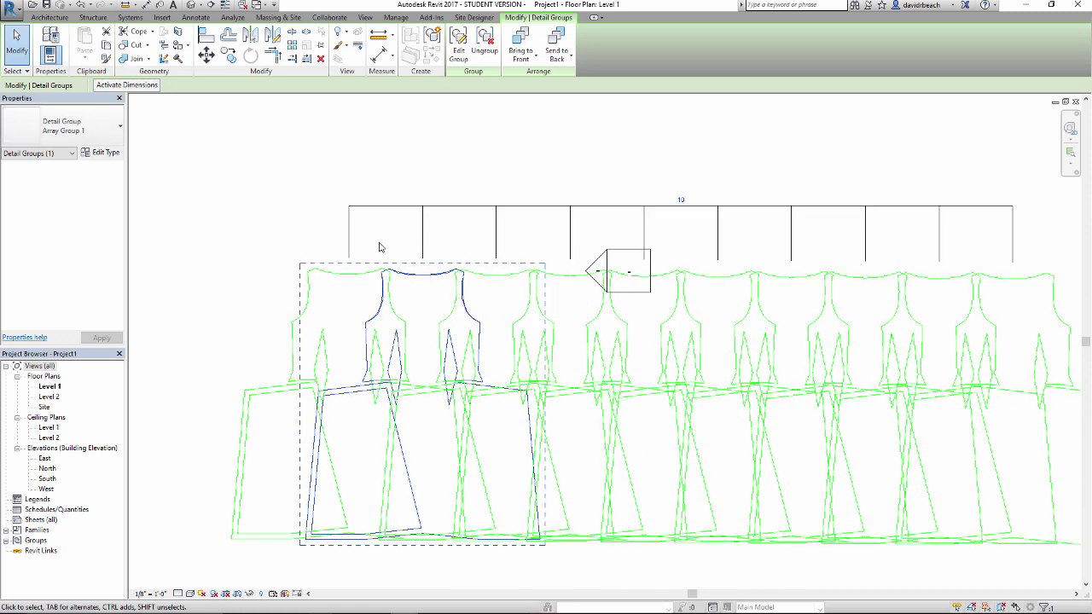
click(279, 226)
Open the first dress's array group for editing
scroll(311, 284, up, 1)
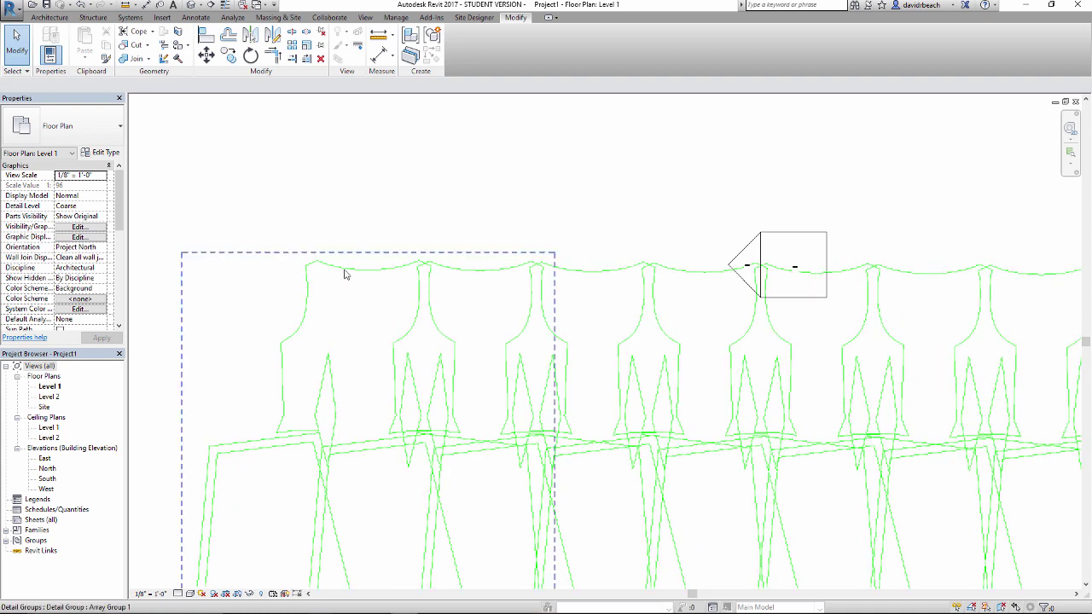
double_click(345, 270)
middle_drag(281, 225, 372, 167)
scroll(416, 219, down, 1)
mouse_move(418, 219)
middle_down()
mouse_move(441, 171)
mouse_move(463, 190)
middle_up()
scroll(451, 169, up, 3)
scroll(446, 333, down, 2)
mouse_move(462, 330)
middle_down()
mouse_move(456, 182)
mouse_move(442, 249)
middle_up()
scroll(444, 150, down, 1)
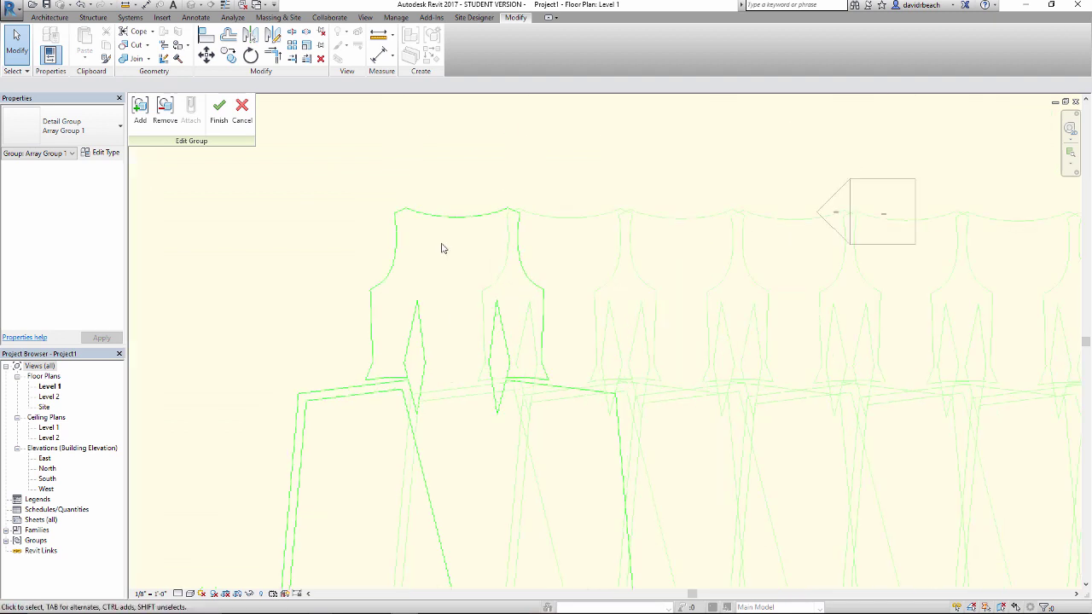
scroll(425, 247, up, 2)
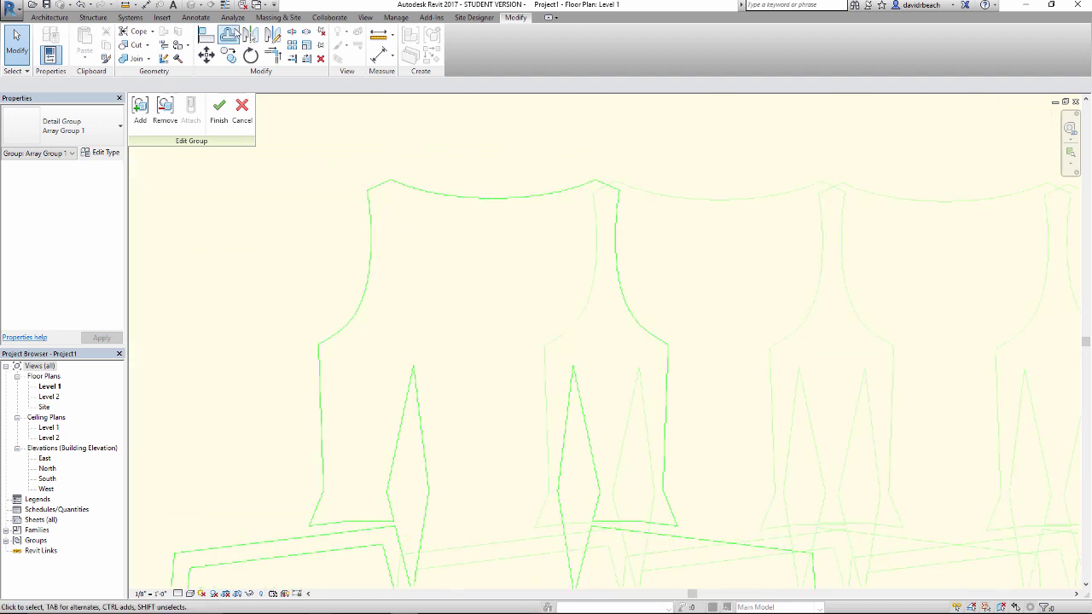
Draw four circles of different sizes as Laser detail lines across the first dress's upper bodice, the largest about 0' 10" in radius
click(196, 18)
click(292, 45)
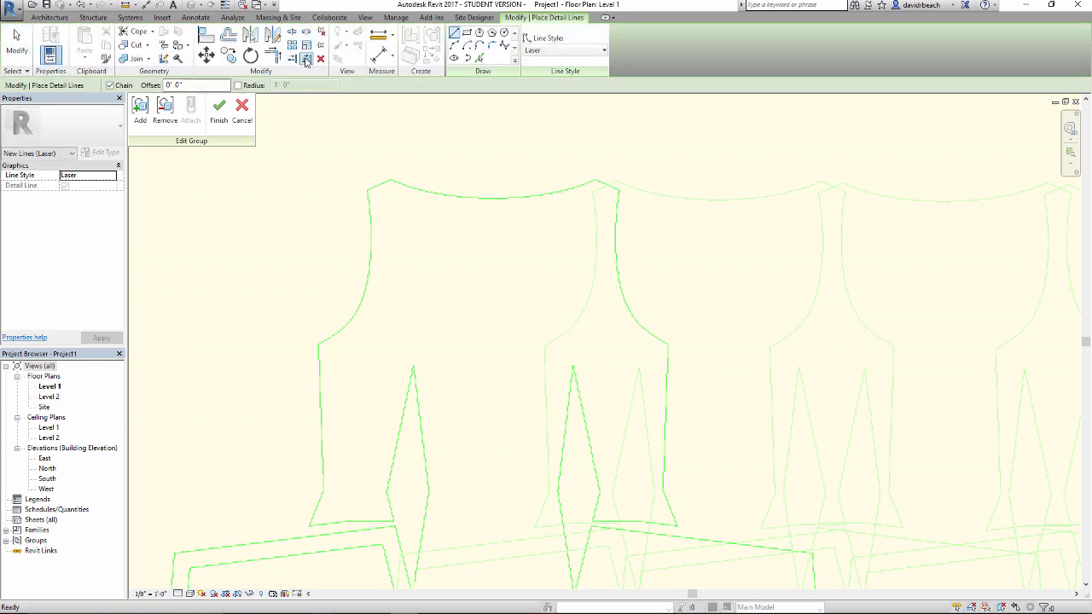
scroll(451, 237, up, 2)
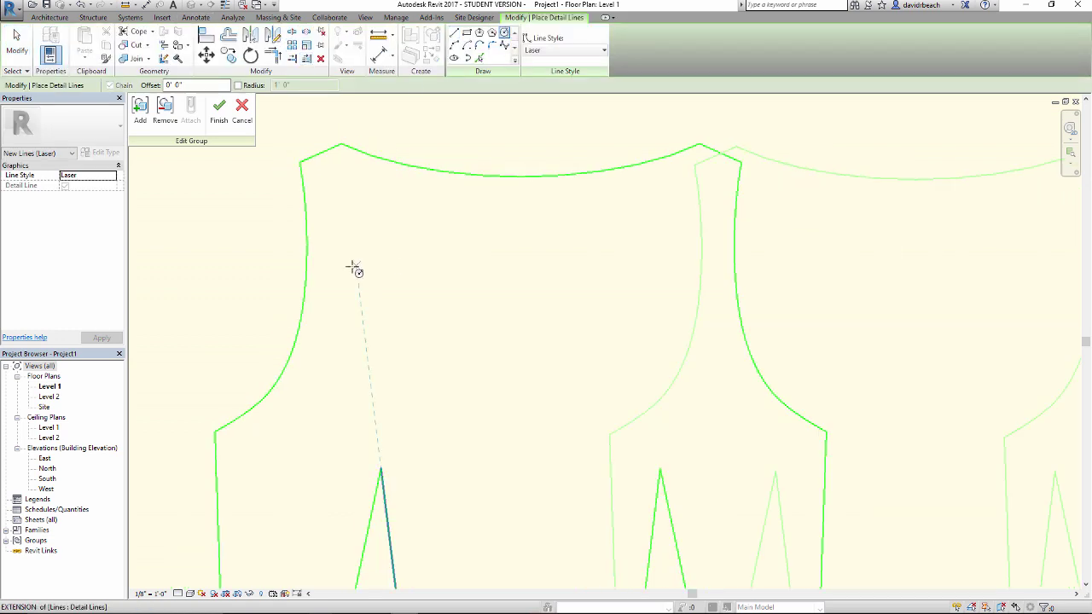
click(390, 265)
click(454, 263)
click(493, 262)
click(495, 323)
click(518, 324)
click(614, 252)
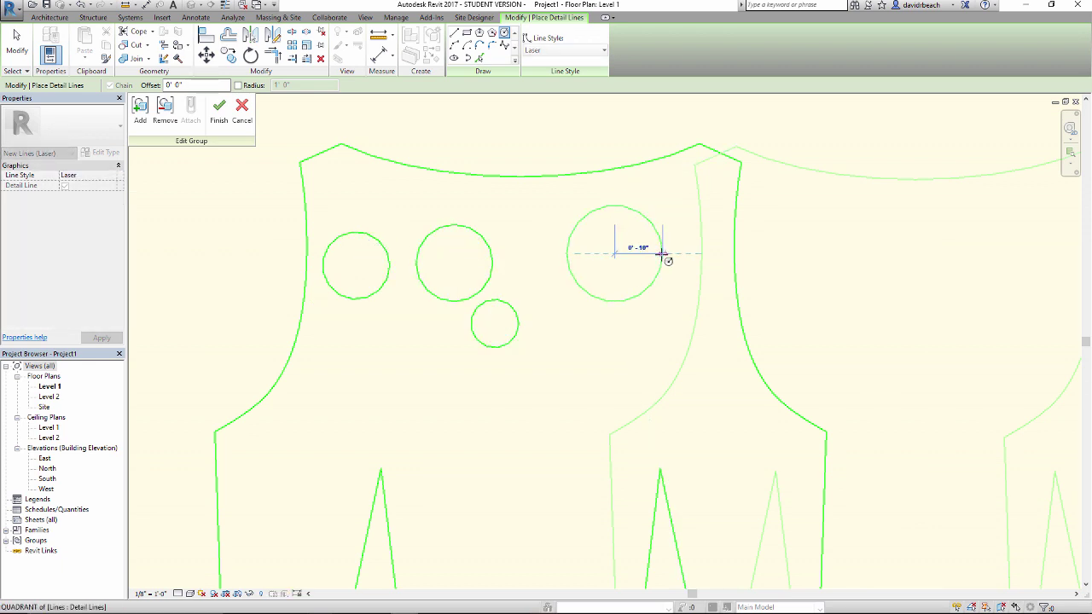
click(662, 254)
key(Escape)
key(Escape)
scroll(347, 181, down, 2)
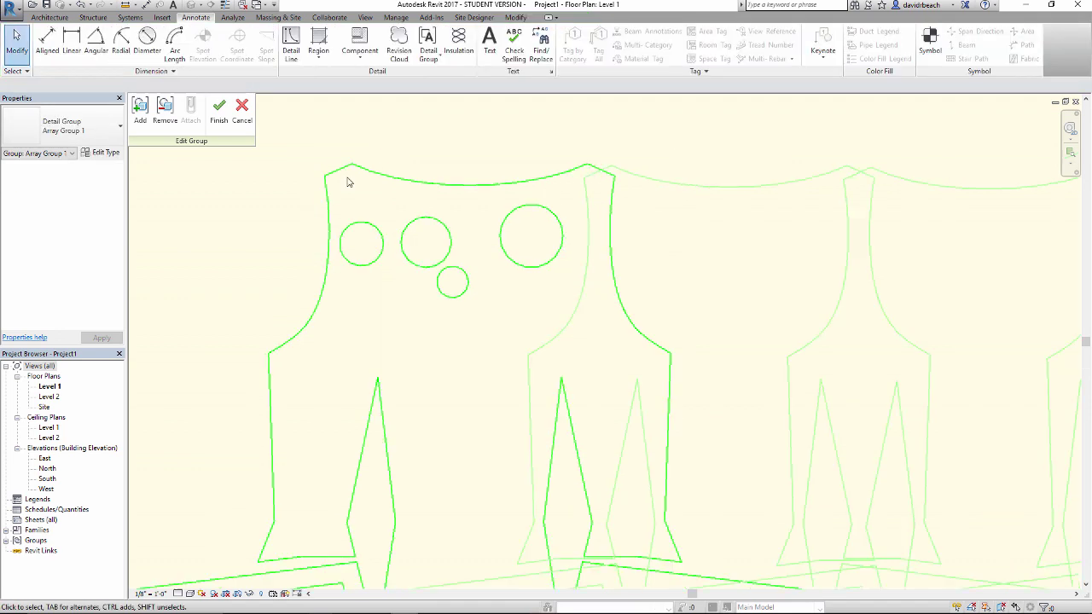
Finish editing the dress group to apply the circles across the array, and deselect it
click(220, 111)
click(219, 253)
scroll(402, 288, down, 4)
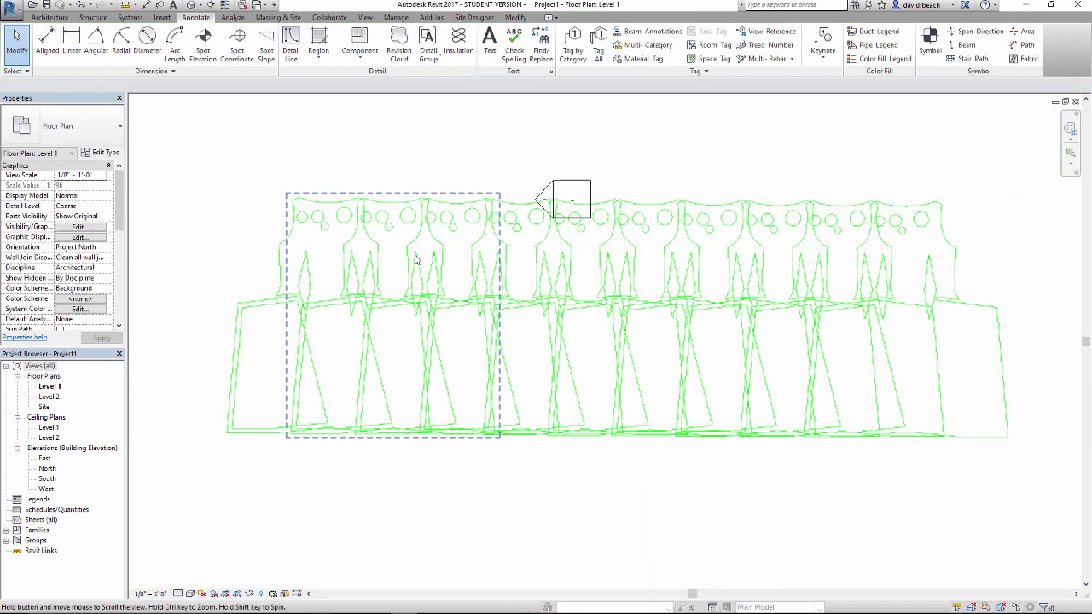
scroll(906, 346, down, 3)
middle_drag(878, 471, 849, 474)
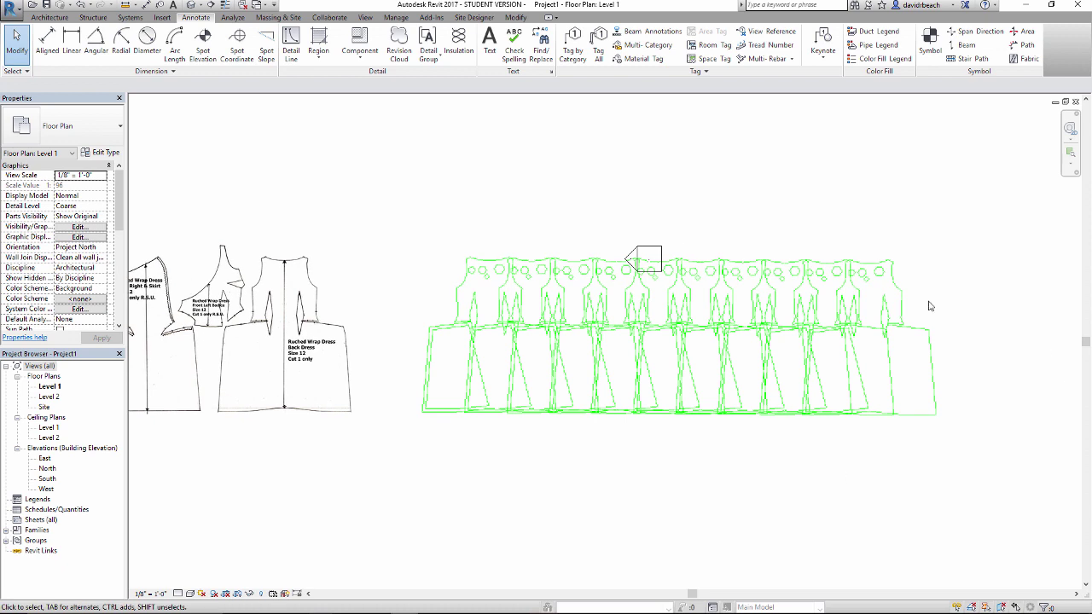
middle_drag(910, 222, 832, 242)
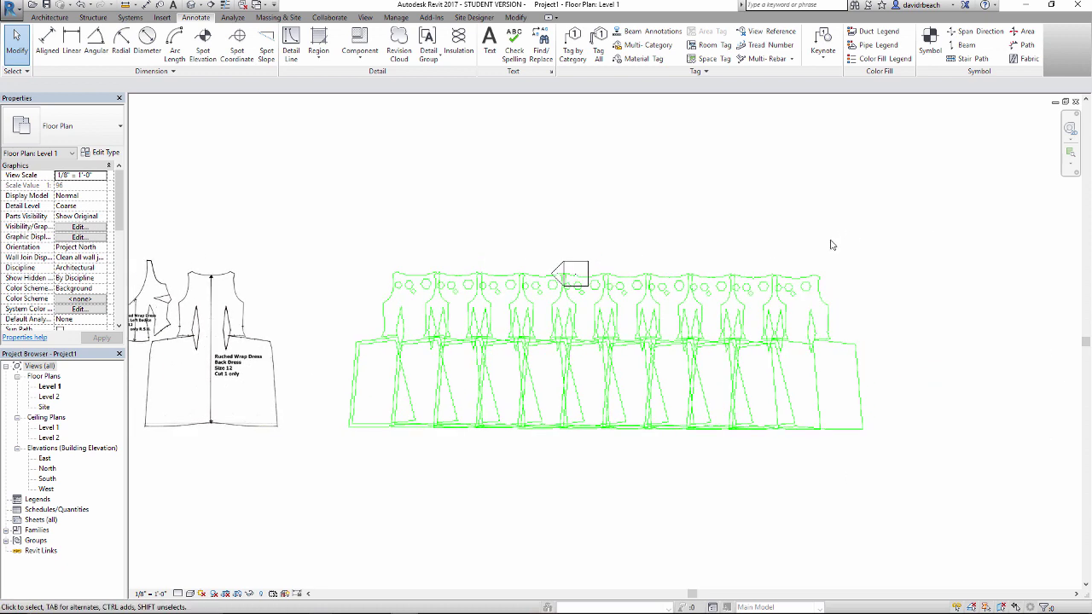
middle_drag(403, 229, 485, 217)
scroll(431, 214, down, 1)
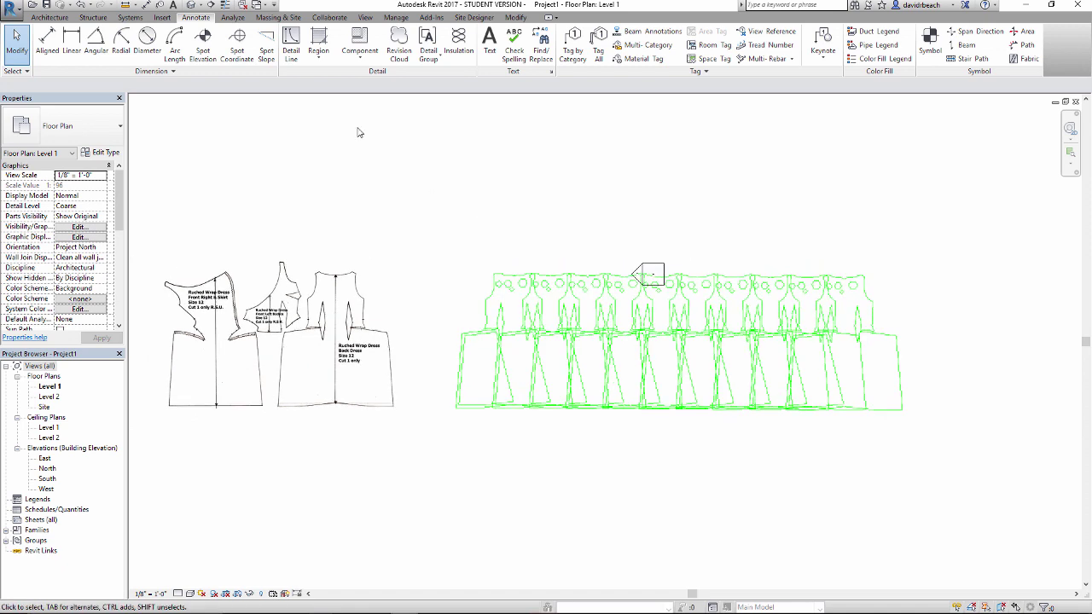
click(291, 43)
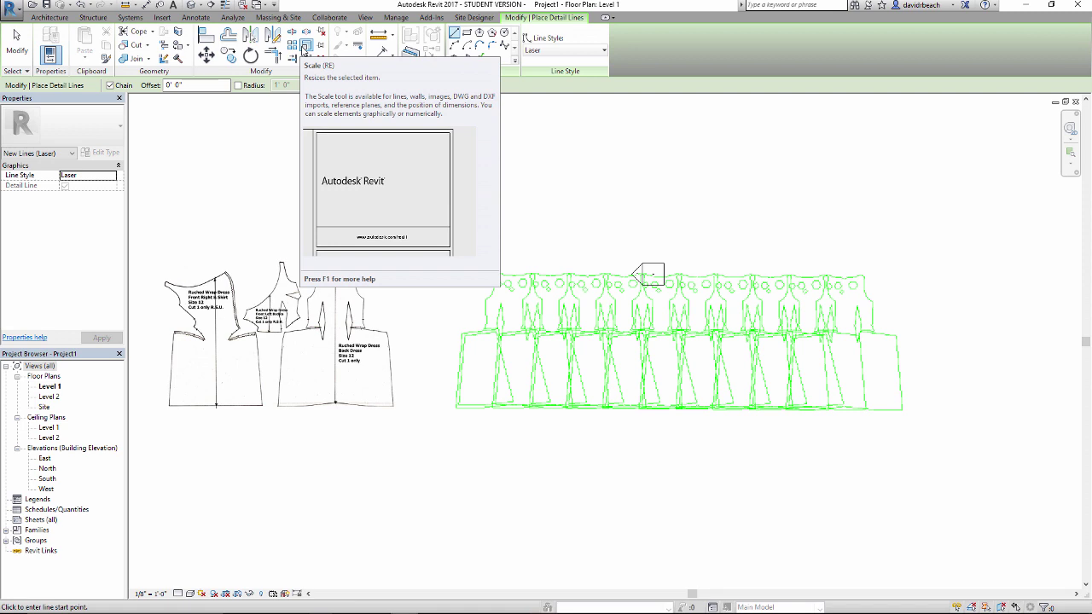
middle_drag(451, 185, 427, 185)
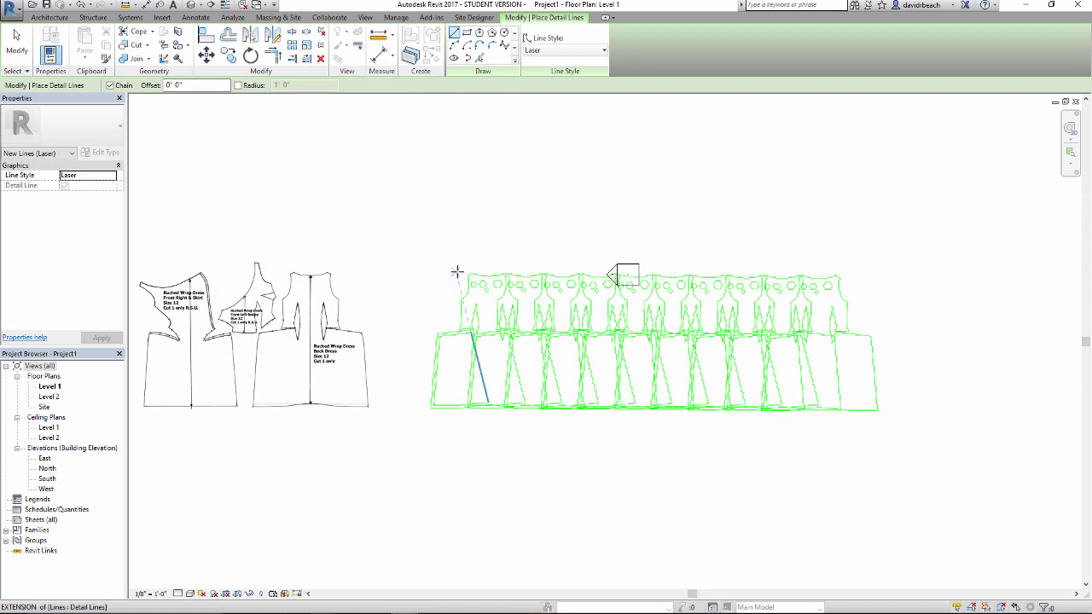
key(Escape)
key(Escape)
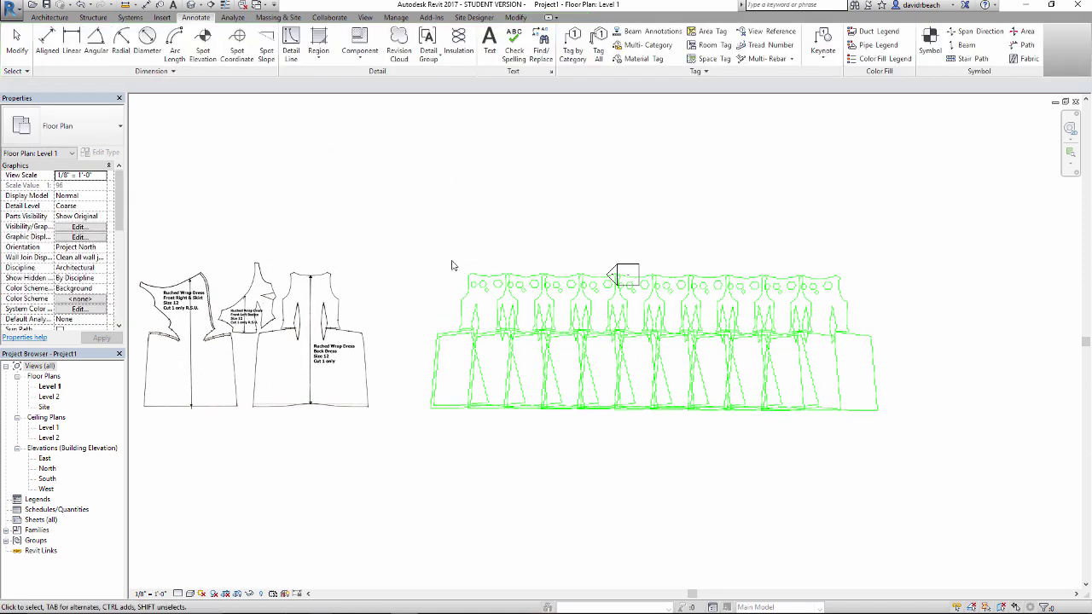
Draw a horizontal Laser detail line about 21' 6" long in the empty area above the pattern image and dress array
scroll(443, 265, up, 2)
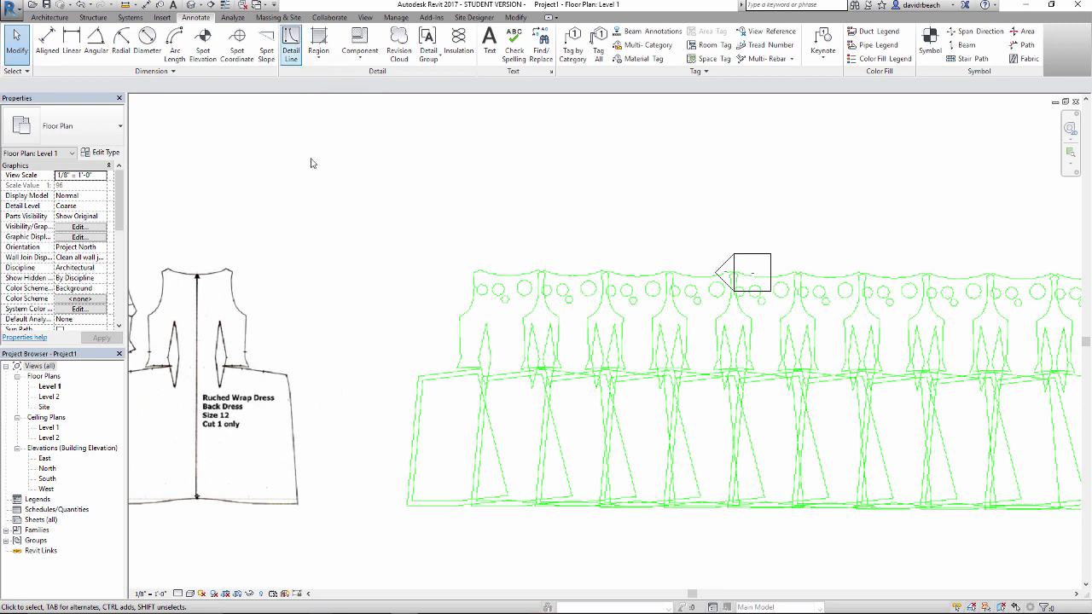
key(d)
key(l)
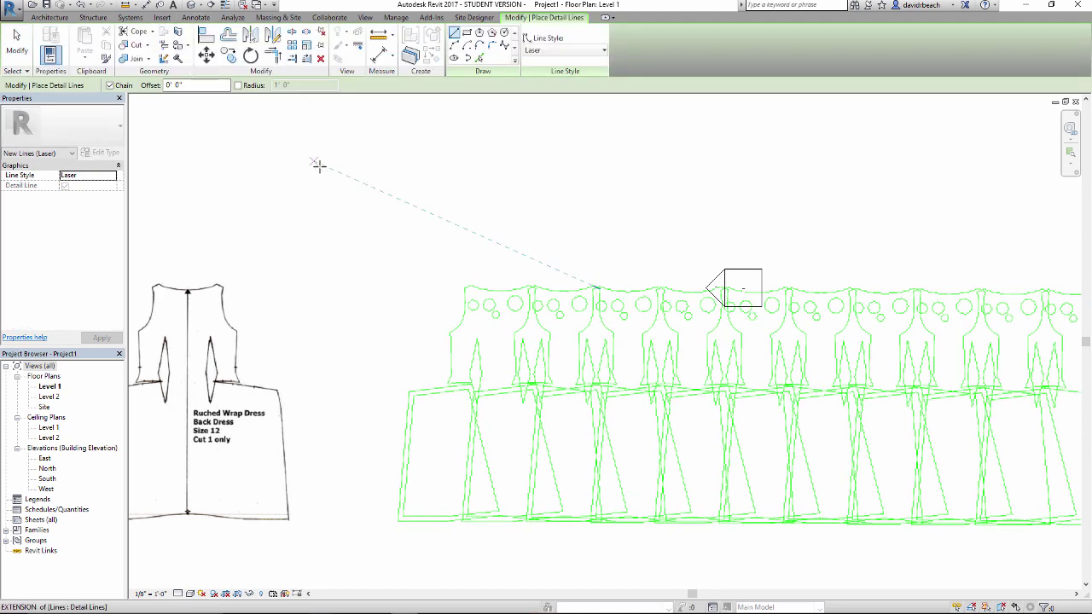
scroll(358, 221, up, 1)
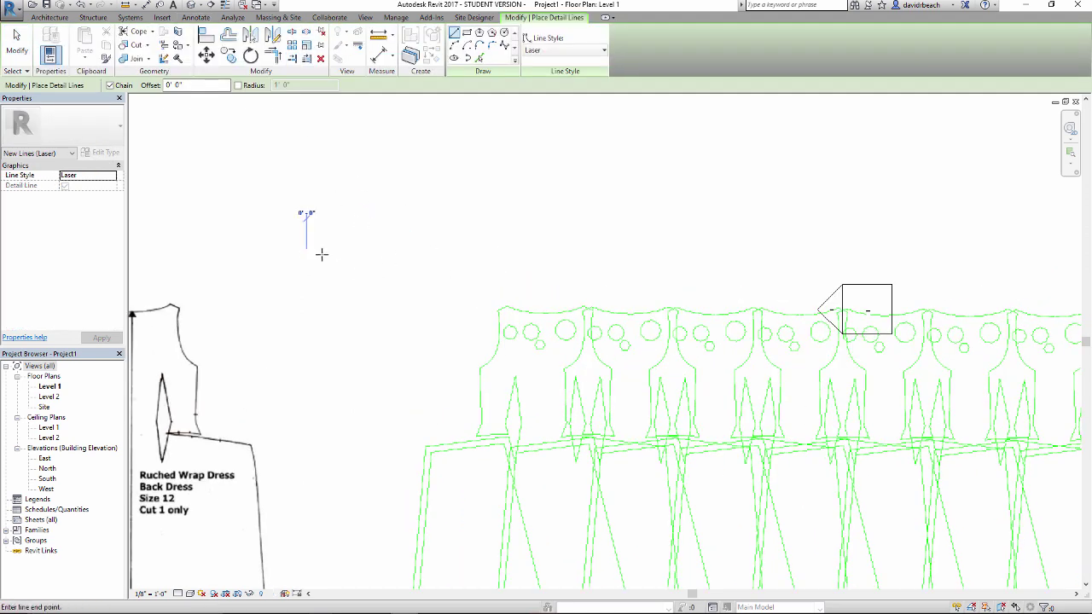
click(568, 251)
key(Escape)
Draw two parallel vertical Laser detail lines crossing the middle part of the horizontal line
scroll(380, 238, up, 1)
click(424, 178)
click(424, 321)
click(490, 180)
click(488, 312)
key(Escape)
key(Escape)
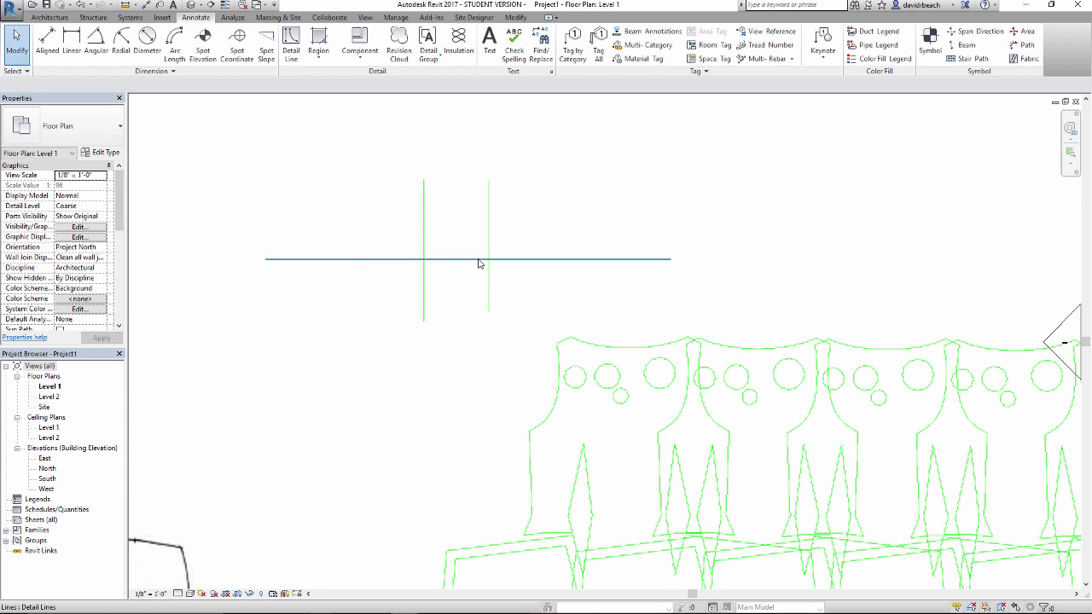
Split the horizontal line at four points, one on either side of each vertical line, keeping the inner segments
middle_drag(459, 247, 439, 256)
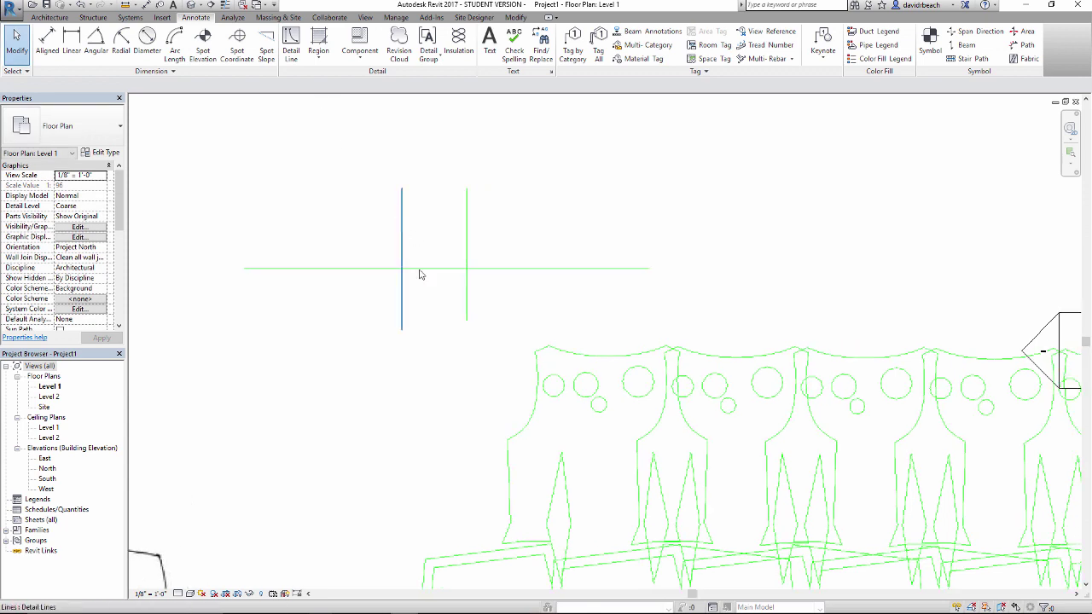
click(432, 274)
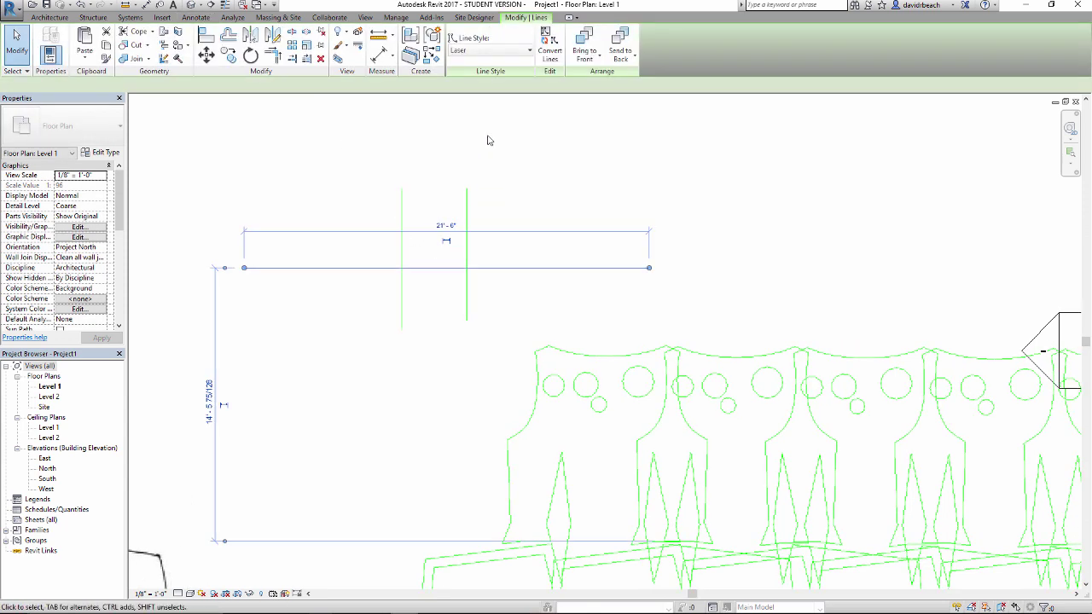
click(292, 34)
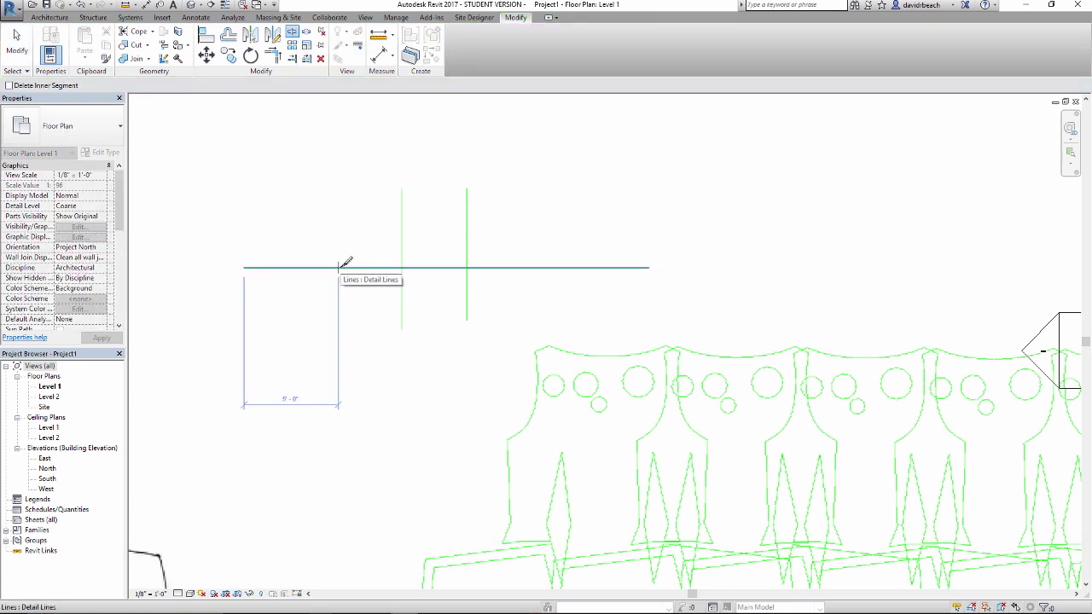
click(414, 268)
click(452, 267)
click(508, 268)
key(Escape)
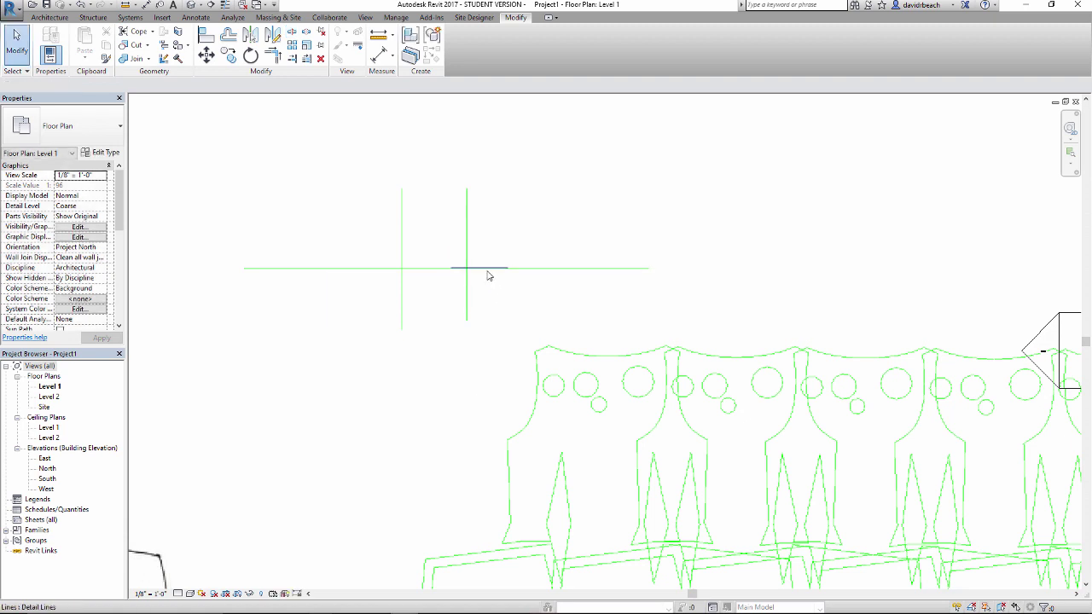
Delete the two short horizontal segments that cross the vertical lines
click(488, 270)
key(Delete)
click(383, 269)
key(Delete)
scroll(422, 259, up, 2)
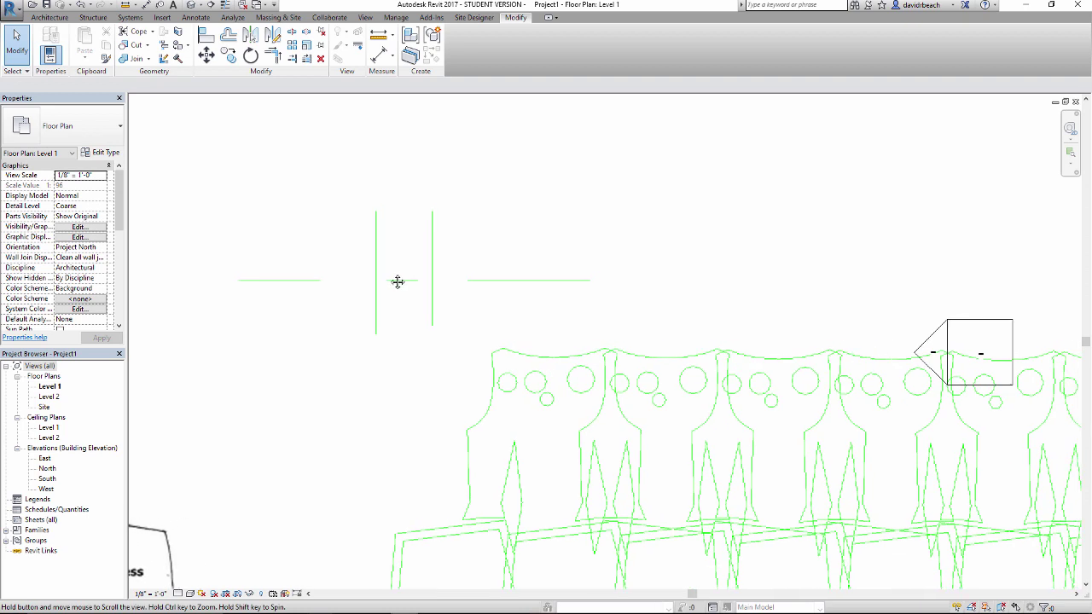
Move the short middle segment about 1' 1" below the horizontal line, and deselect it
middle_drag(392, 216, 376, 225)
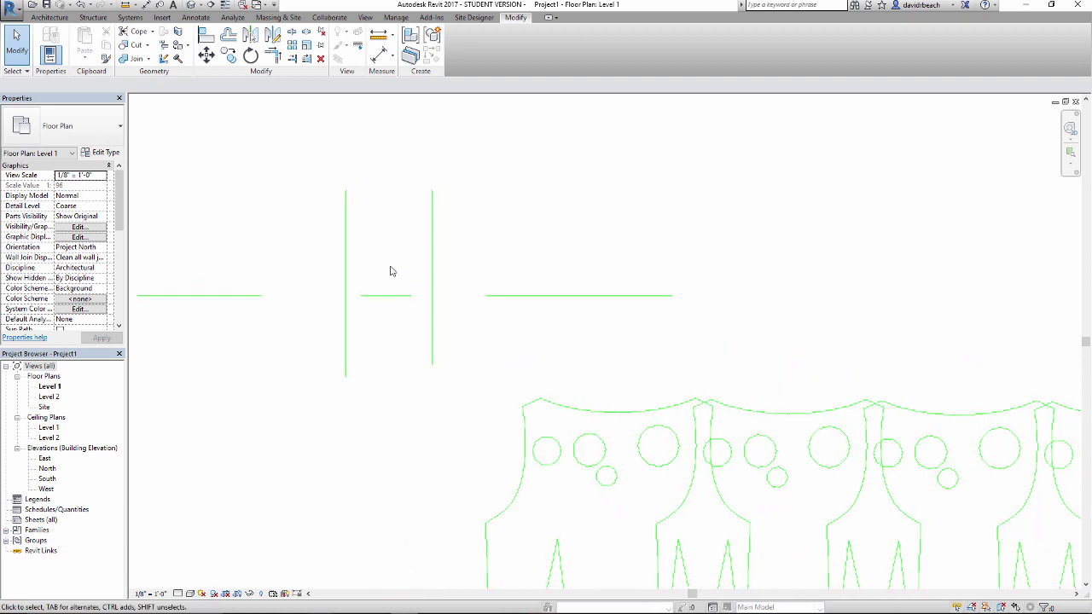
click(382, 296)
drag(382, 297, 389, 323)
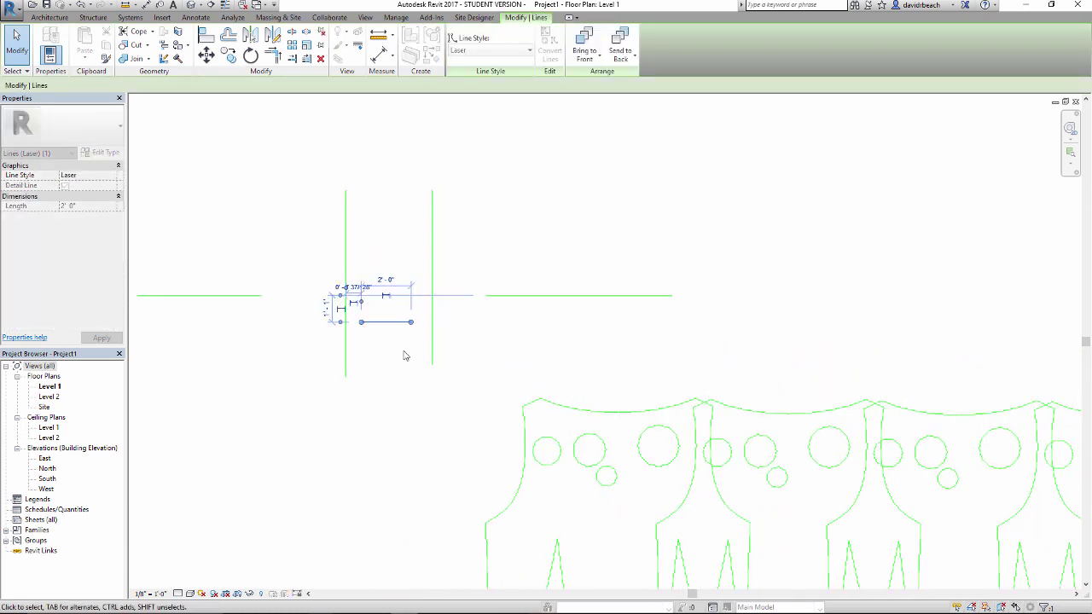
click(408, 354)
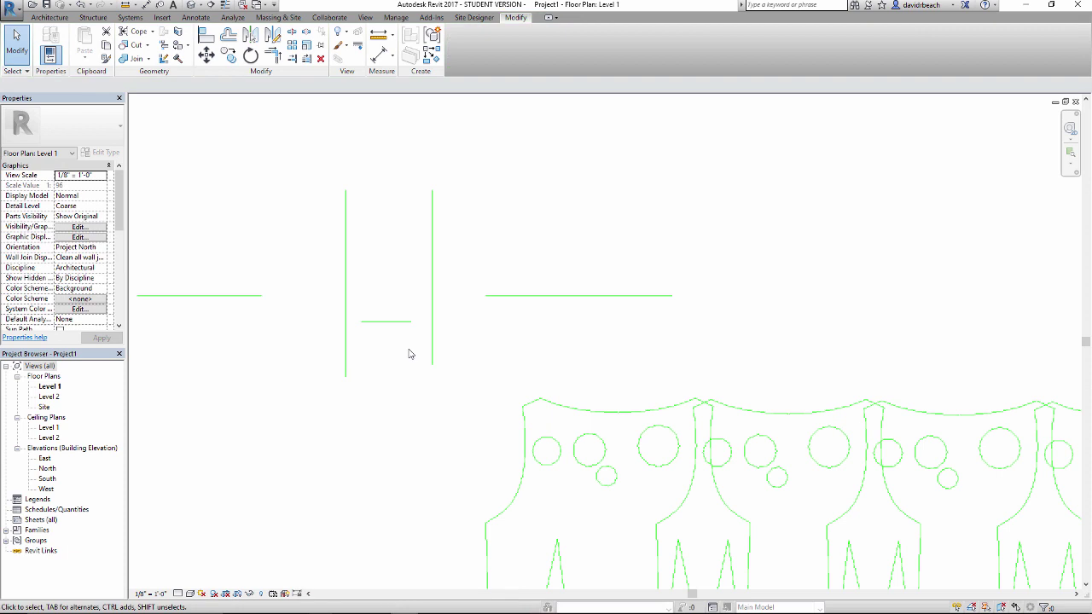
Trim and extend the horizontal and vertical lines to corners so they form one continuous line with a rectangular notch
click(350, 324)
click(261, 303)
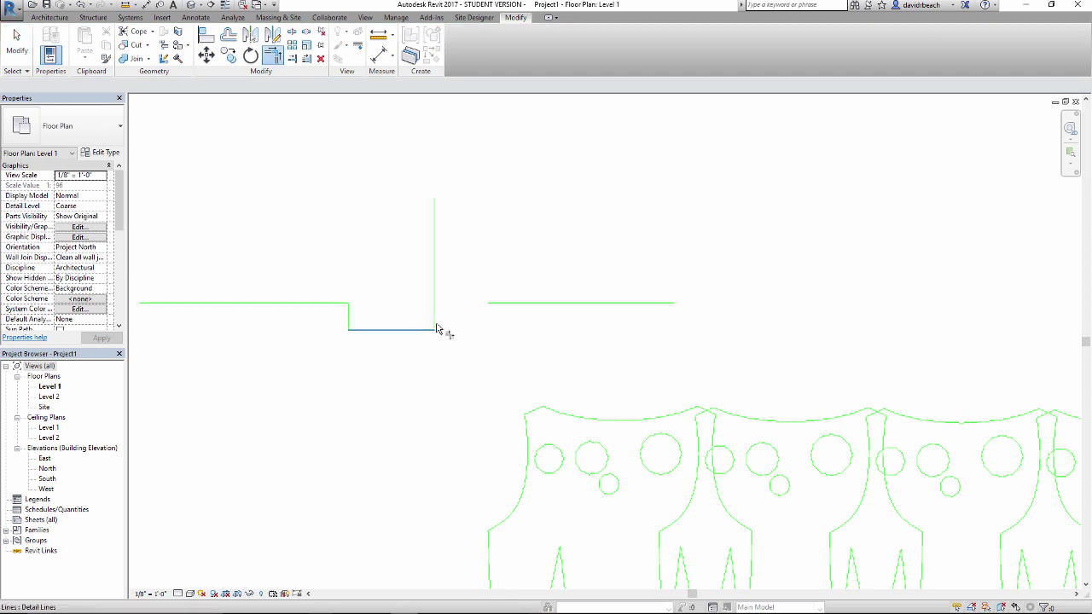
click(516, 308)
scroll(503, 337, down, 3)
key(Escape)
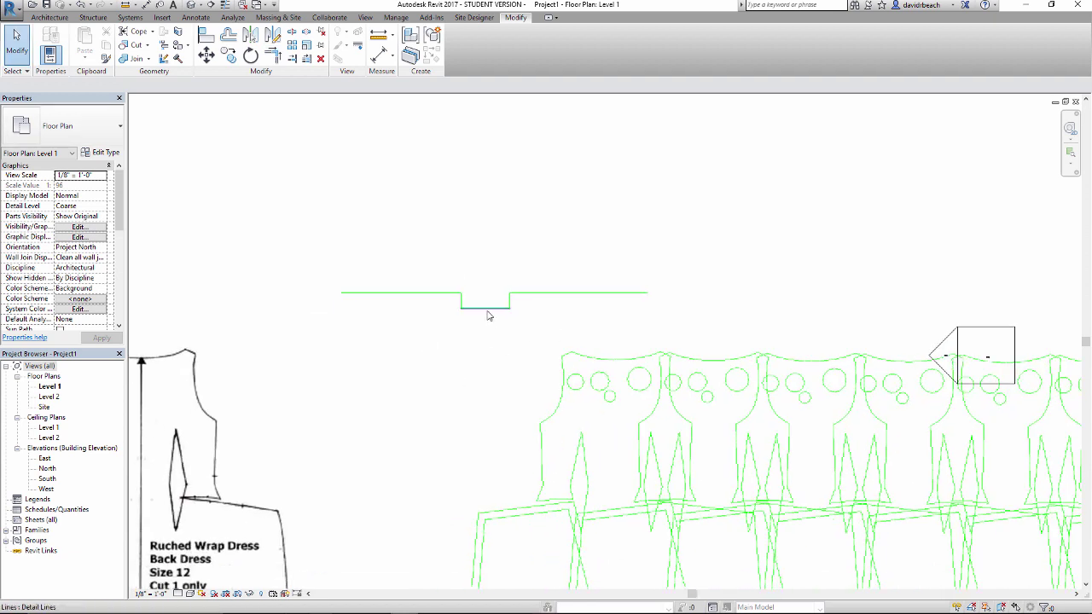
Move the notch's base segment above the horizontal line, turning the notch into a raised rectangular tab
drag(488, 314, 487, 219)
click(341, 239)
scroll(341, 239, down, 3)
scroll(478, 376, down, 5)
middle_drag(525, 301, 527, 298)
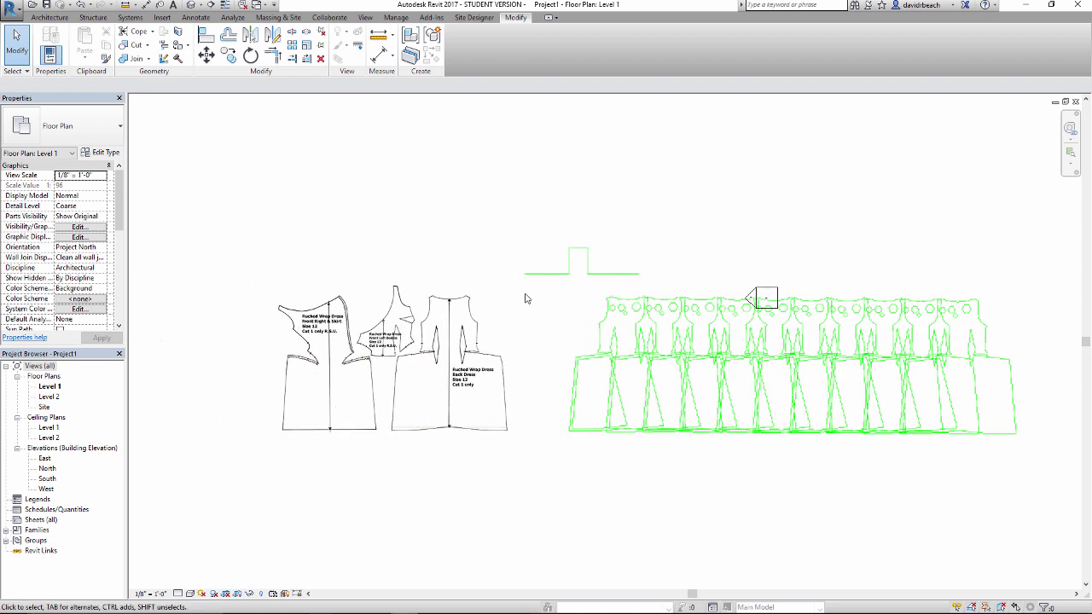
Switch to the East-Elevation view of Module04_Developing details_Ex1_dataset, and open that project's default 3D view
click(260, 5)
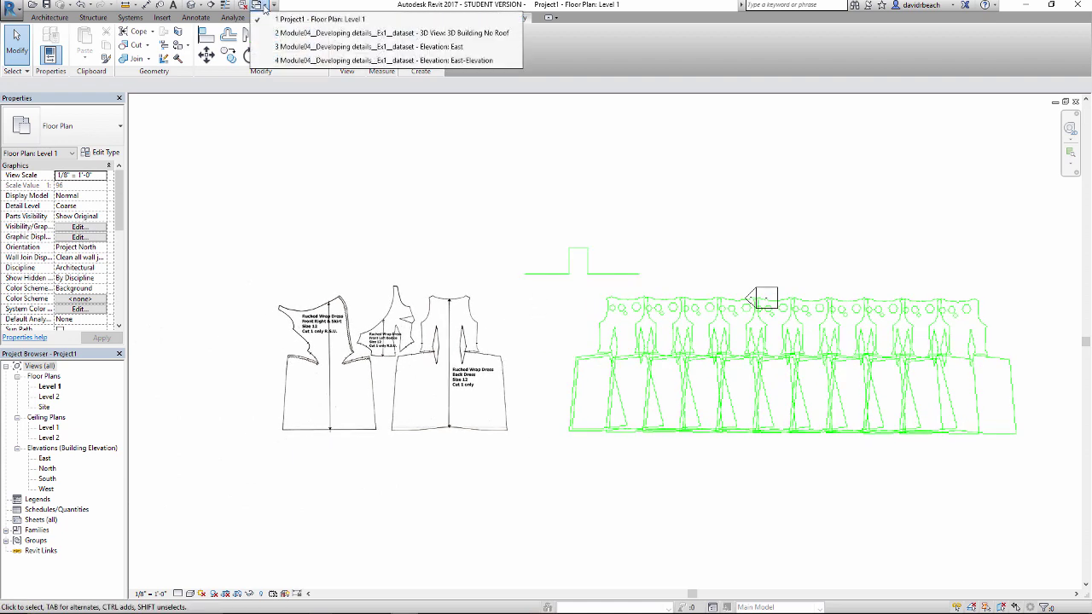
click(300, 61)
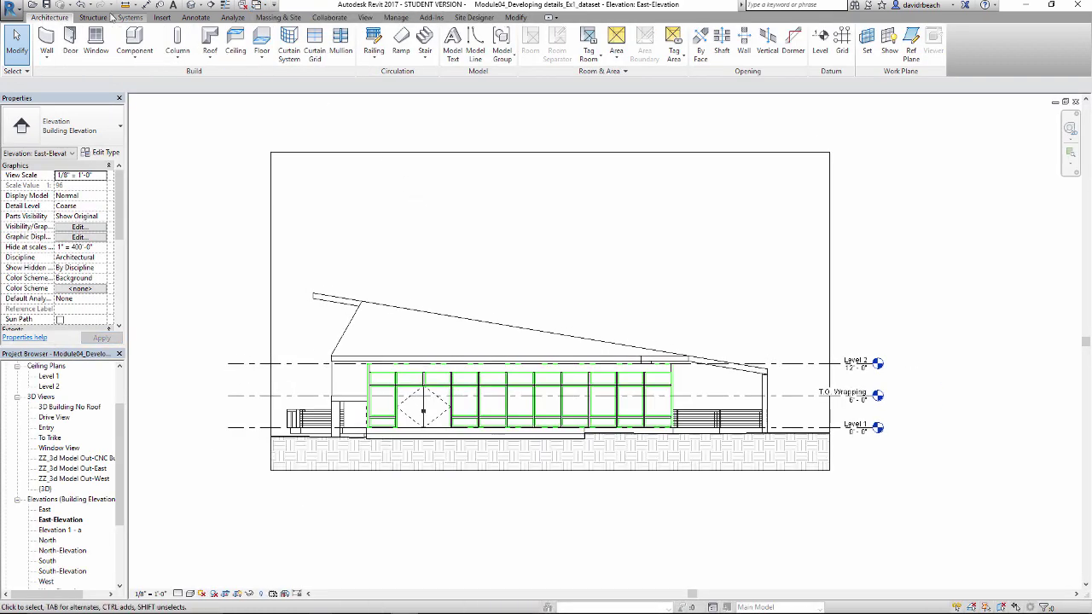
click(193, 6)
Examine the building in 3D, focusing on the roof and the glazed front volume with its curtain wall
scroll(594, 247, up, 4)
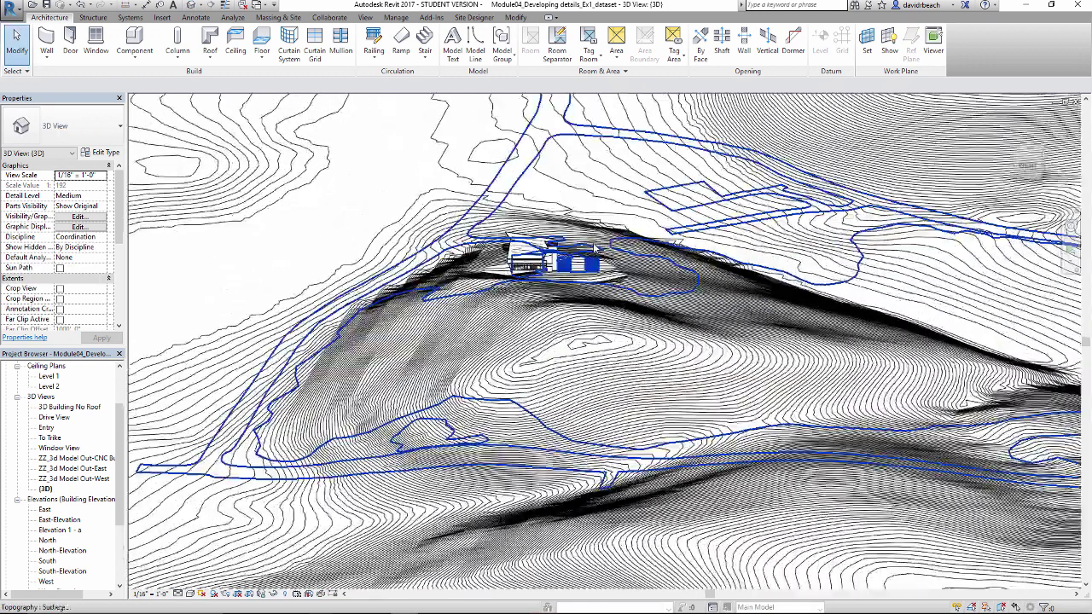
scroll(546, 250, up, 5)
shift+middle_drag(555, 283, 654, 315)
click(320, 305)
shift+middle_drag(321, 313, 404, 337)
scroll(380, 315, up, 3)
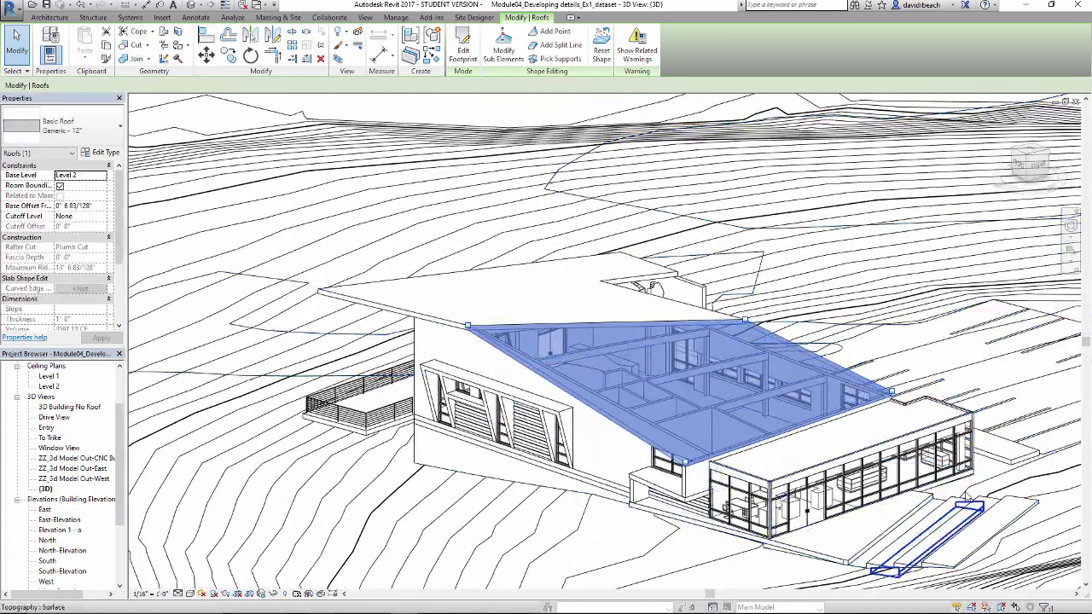
scroll(919, 504, up, 1)
middle_drag(920, 504, 743, 477)
scroll(751, 498, up, 1)
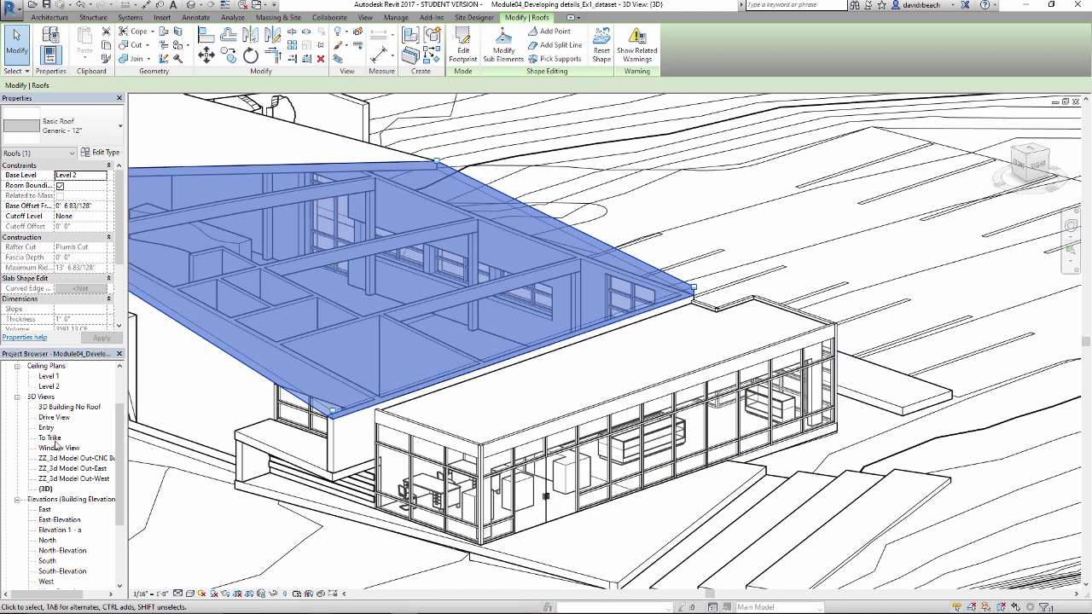
Open the East-Elevation view and examine the green detail lines traced along the curtain wall from end to end
double_click(58, 520)
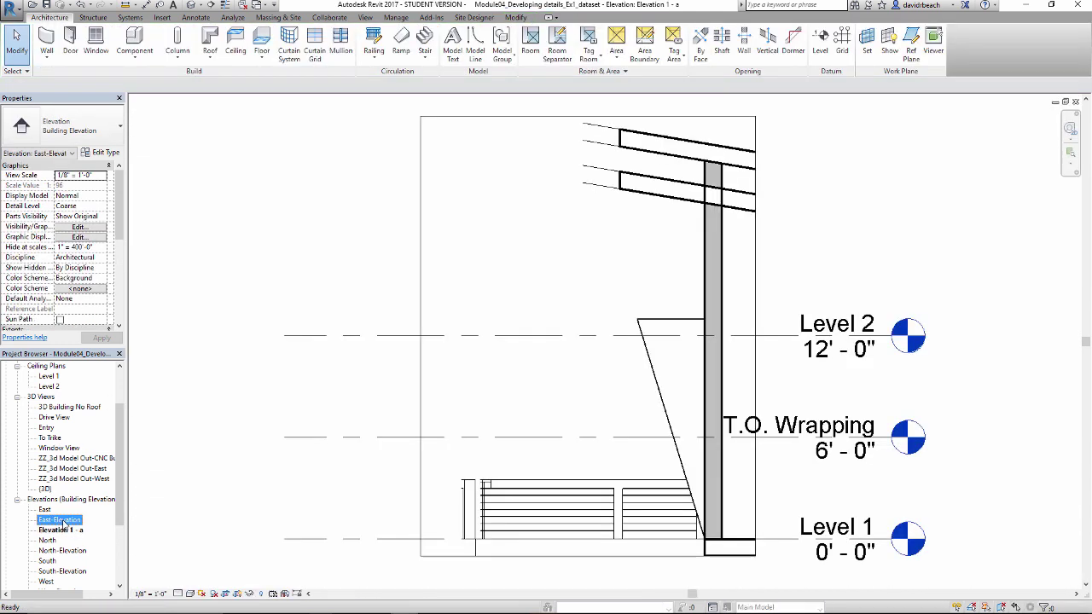
click(567, 299)
scroll(373, 418, up, 4)
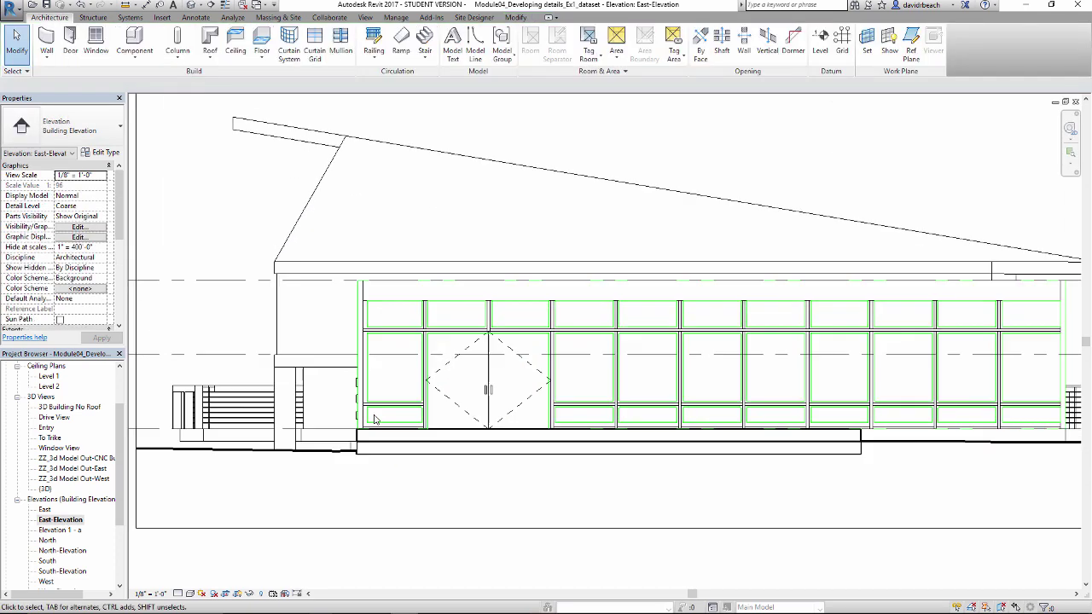
middle_drag(455, 393, 358, 390)
middle_drag(665, 347, 543, 344)
scroll(719, 384, down, 1)
middle_drag(719, 384, 563, 388)
scroll(565, 389, down, 5)
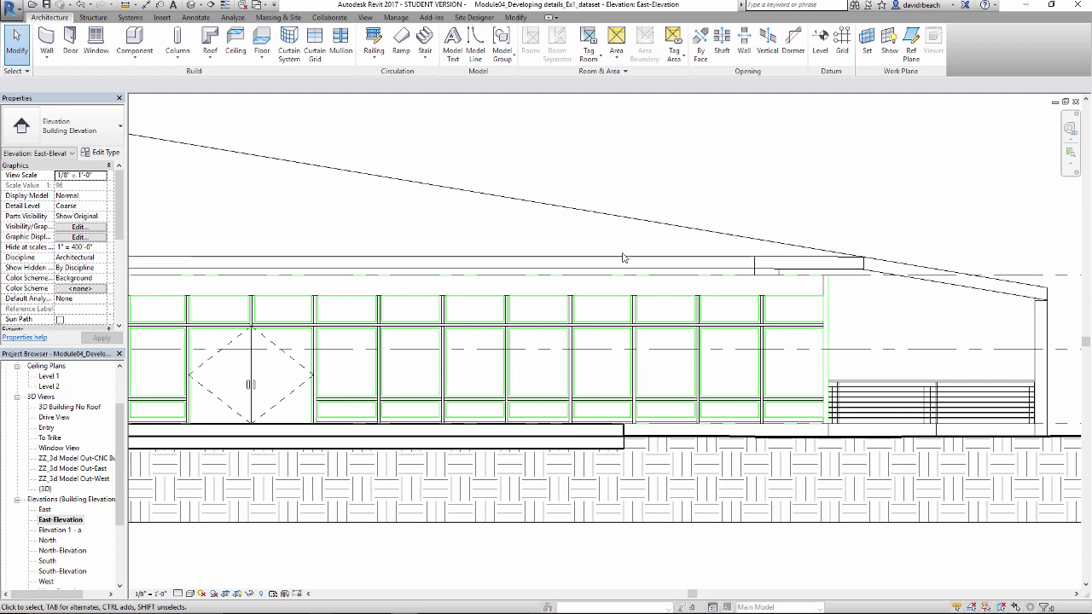
Inspect the elevation's traced outlines up close and select the vertical Laser Cut detail line at the curtain wall's outer edge beside the doors
click(376, 290)
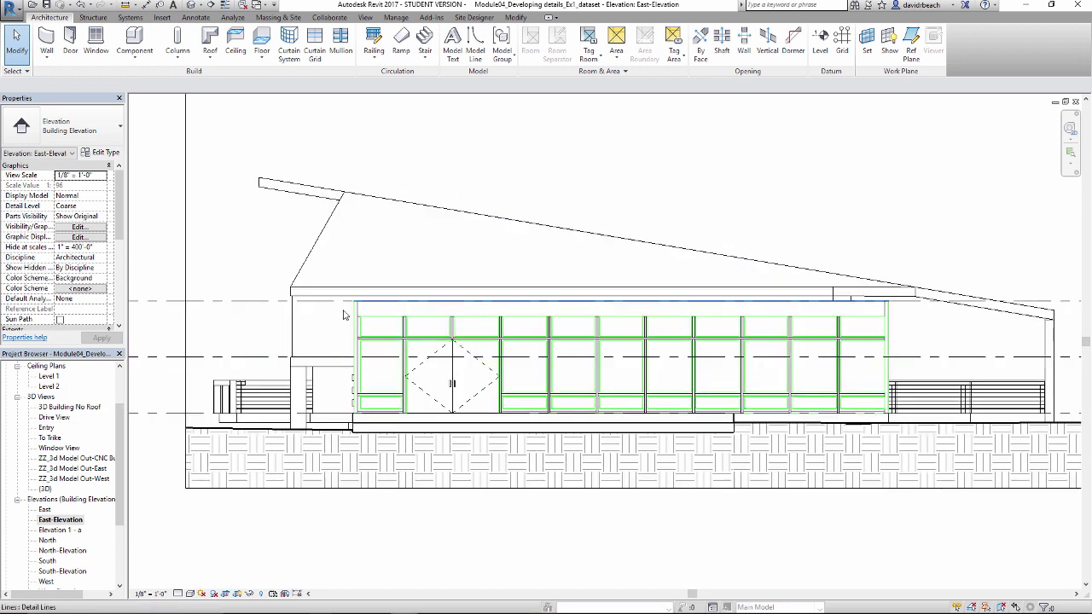
middle_drag(616, 321, 611, 341)
middle_drag(701, 327, 663, 351)
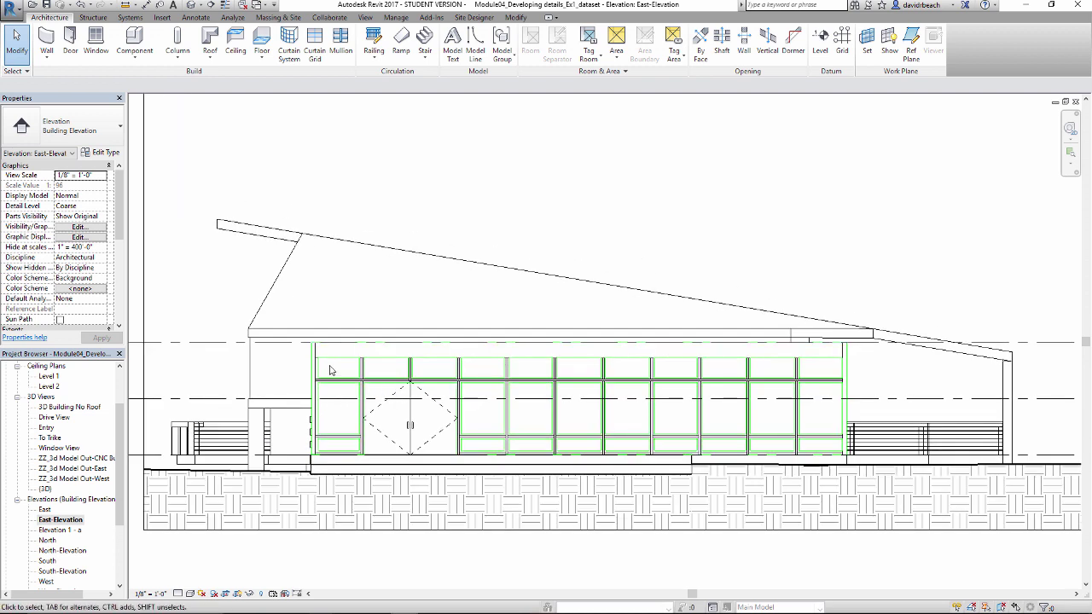
scroll(384, 300, down, 1)
scroll(366, 337, up, 3)
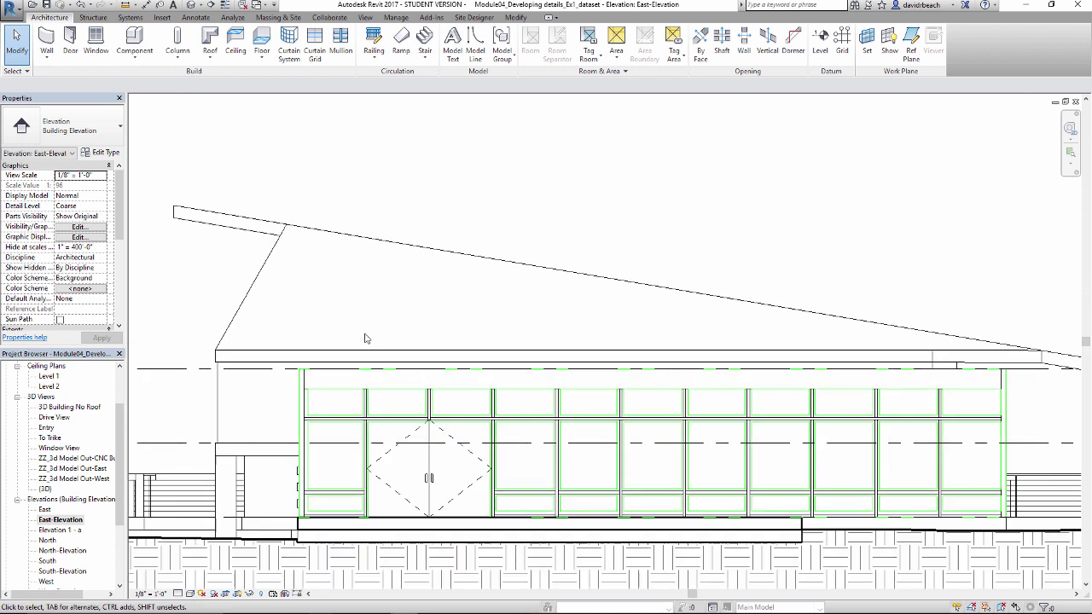
scroll(308, 316, up, 3)
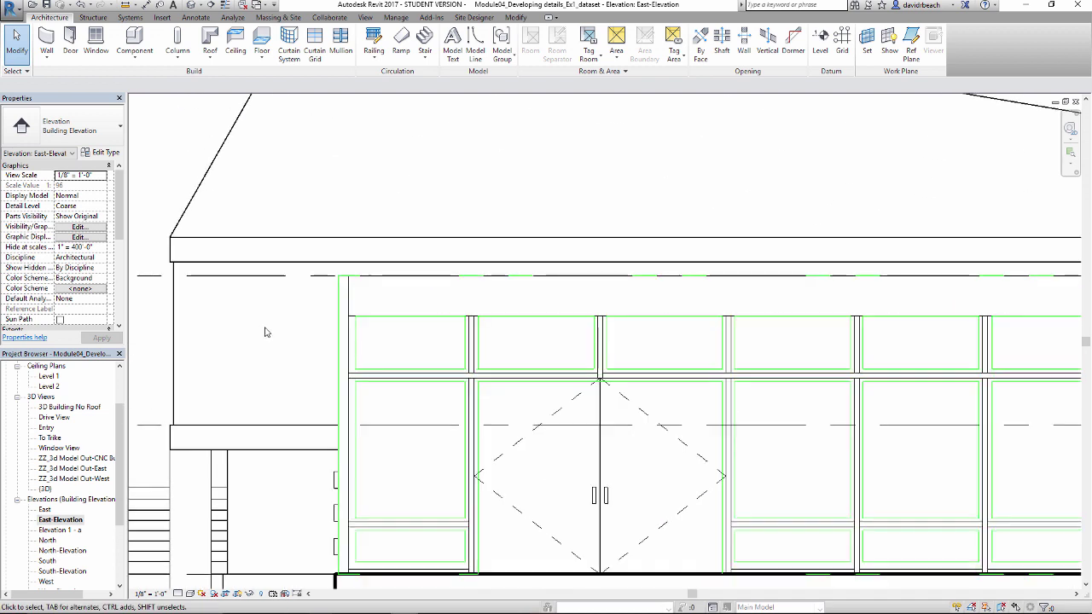
click(337, 346)
scroll(319, 331, down, 2)
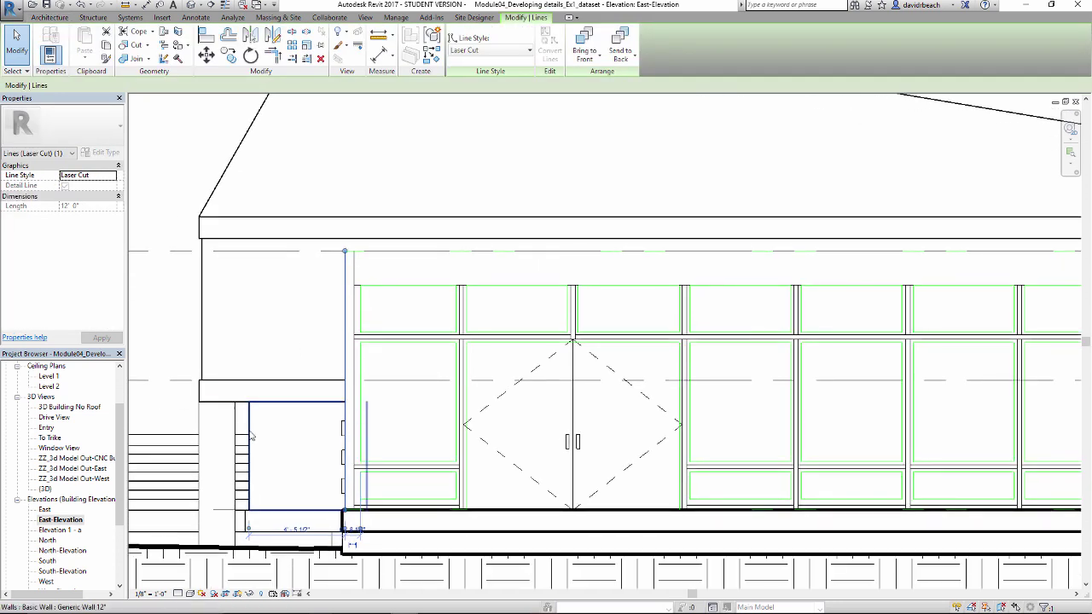
Temporarily isolate the category of the selected Laser Cut line in the East-Elevation view
click(250, 595)
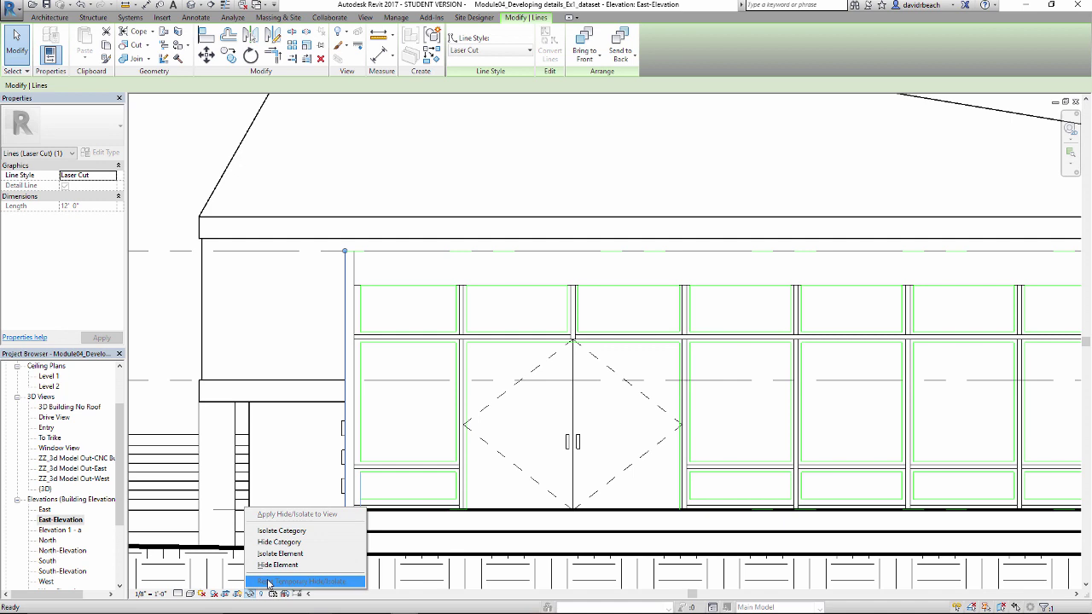
click(282, 530)
click(244, 446)
scroll(324, 460, down, 4)
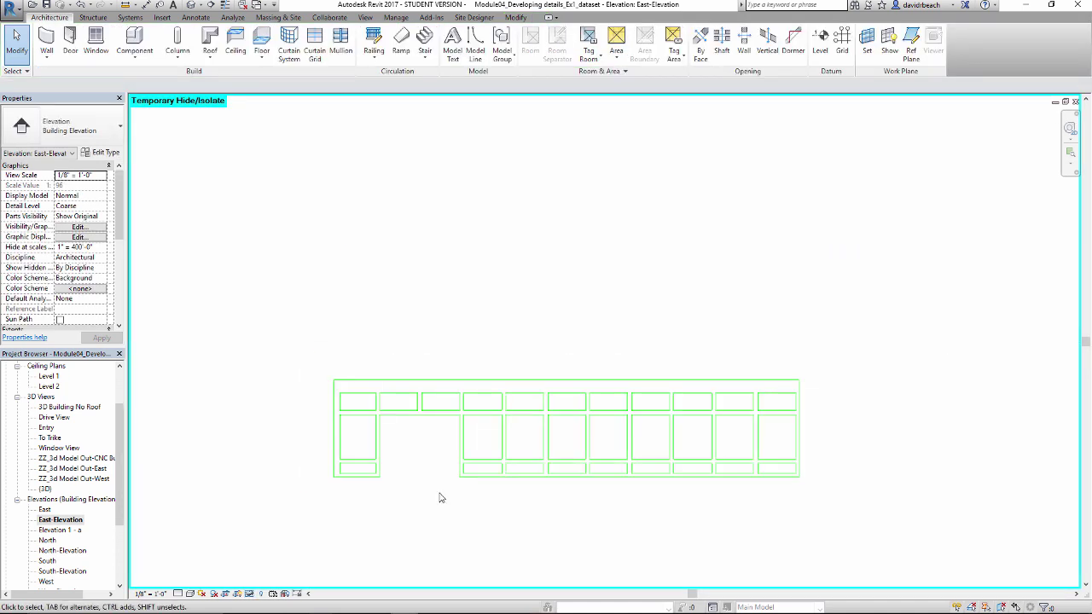
middle_drag(626, 521, 608, 494)
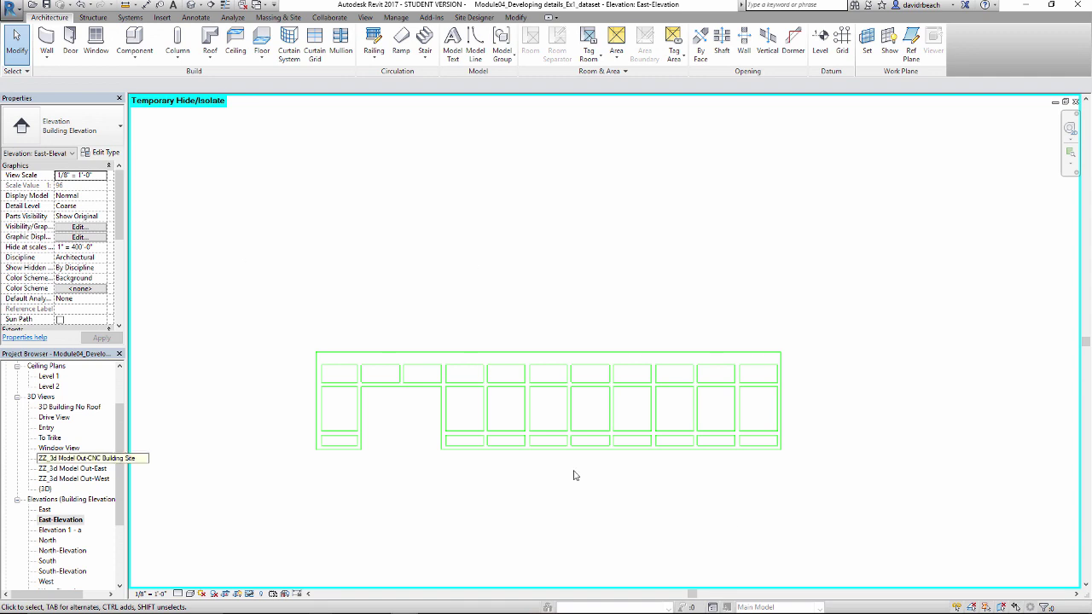
Select all the isolated Laser Cut detail lines and move them together into the empty space above the building
scroll(633, 506, down, 2)
drag(413, 390, 800, 499)
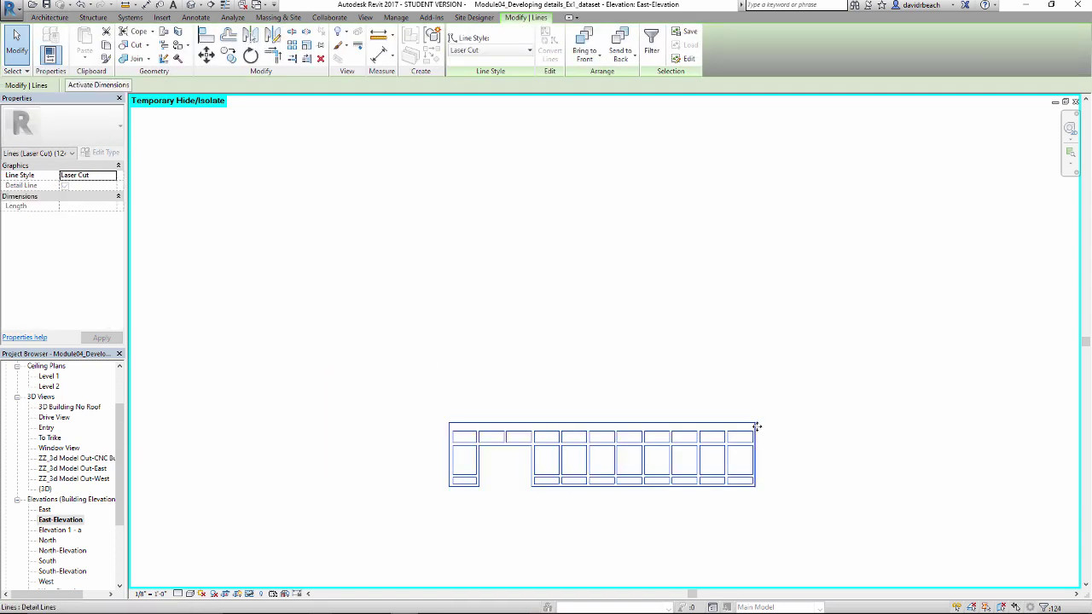
drag(783, 340, 806, 226)
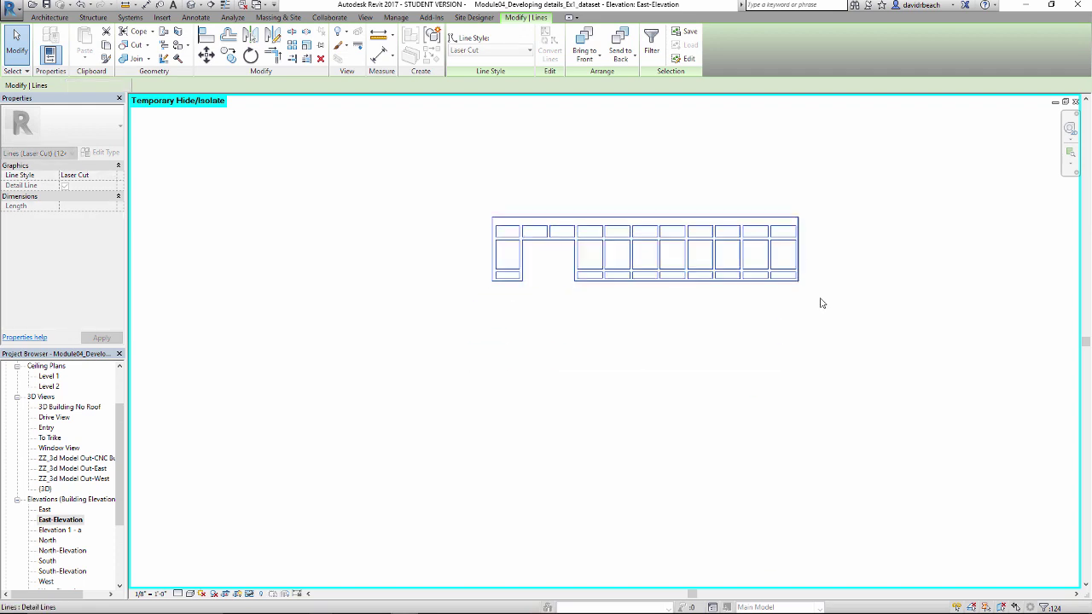
click(450, 491)
Reset the temporary hide/isolate and bring the building and the relocated laser-cut outline into view
click(249, 594)
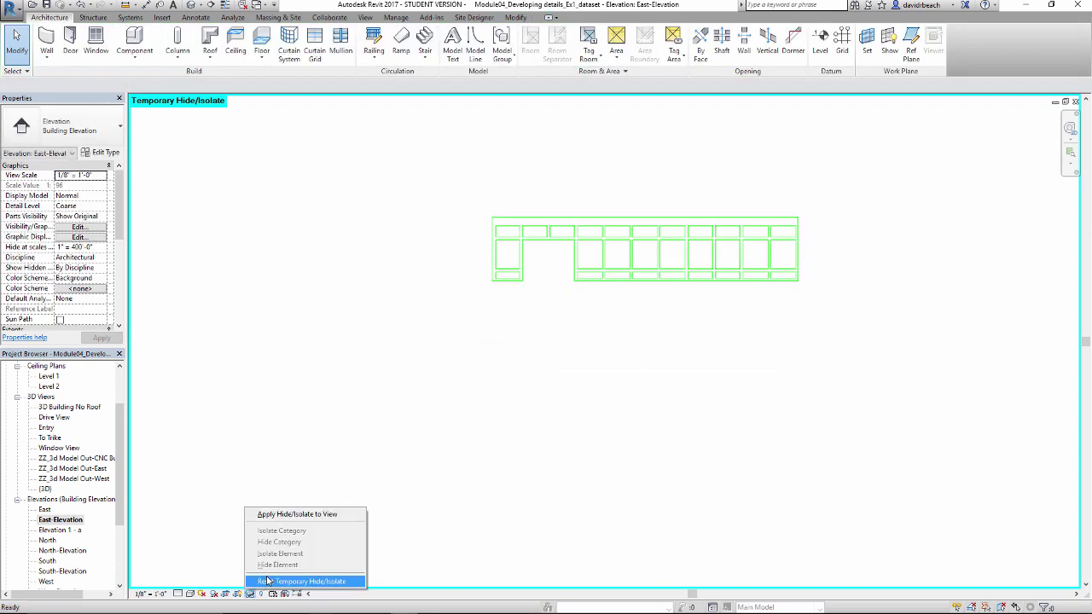
click(290, 581)
scroll(587, 341, up, 2)
scroll(566, 348, up, 3)
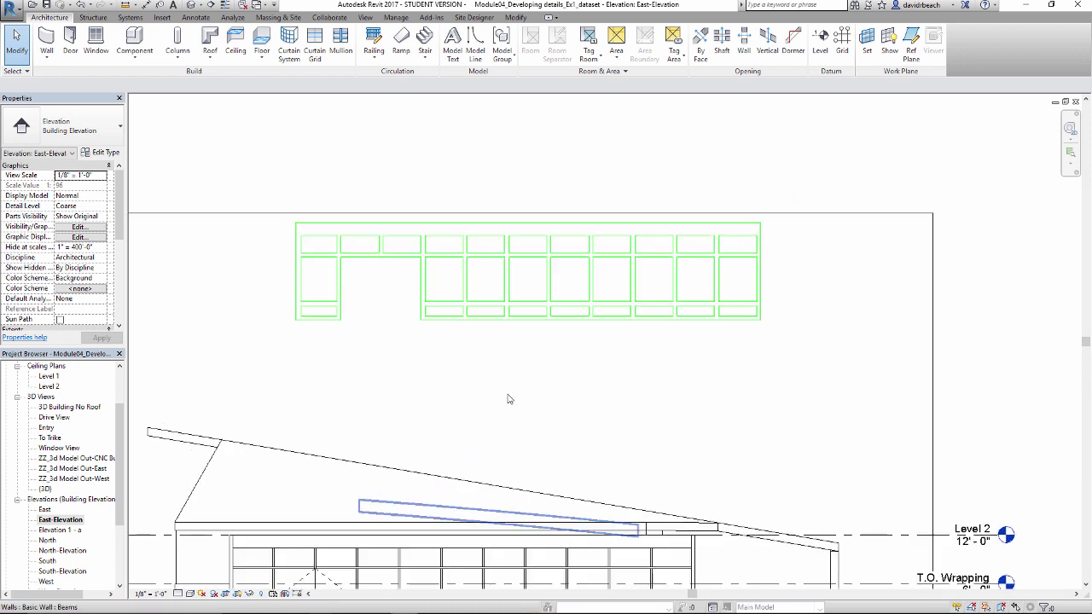
scroll(482, 394, down, 1)
middle_drag(490, 406, 499, 504)
scroll(493, 486, up, 3)
Raise the lower edge of the view's crop region to just below the laser-cut outline, leaving the building outside it
scroll(516, 383, down, 5)
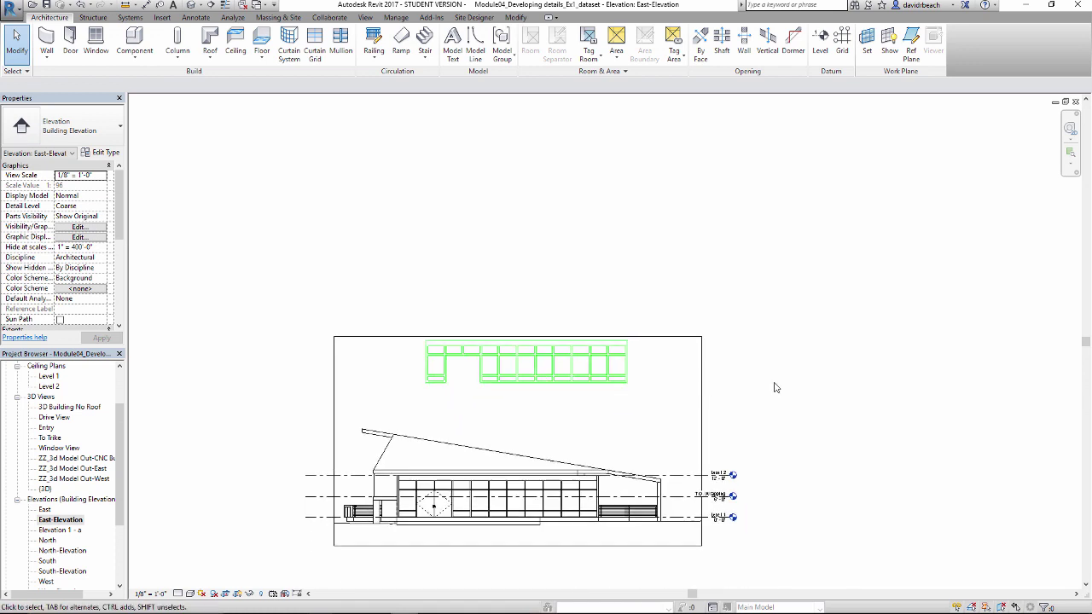
click(701, 401)
click(517, 549)
click(521, 391)
click(535, 424)
scroll(554, 414, up, 4)
middle_drag(564, 408, 597, 434)
middle_drag(431, 423, 421, 437)
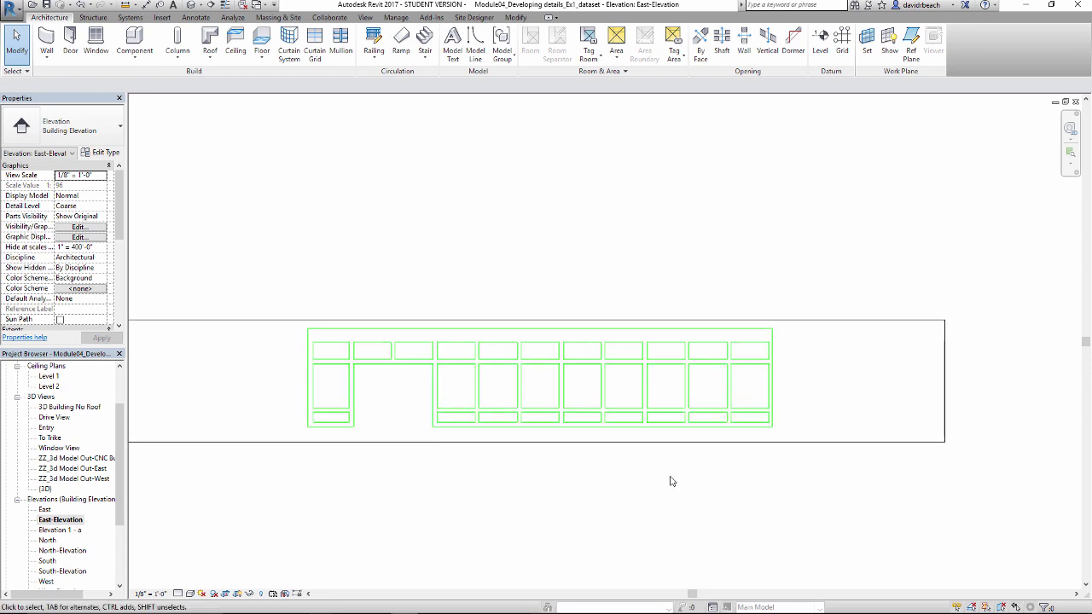
Extend the crop region's lower edge back down below the ground so it includes the building, and deselect it
scroll(392, 438, down, 4)
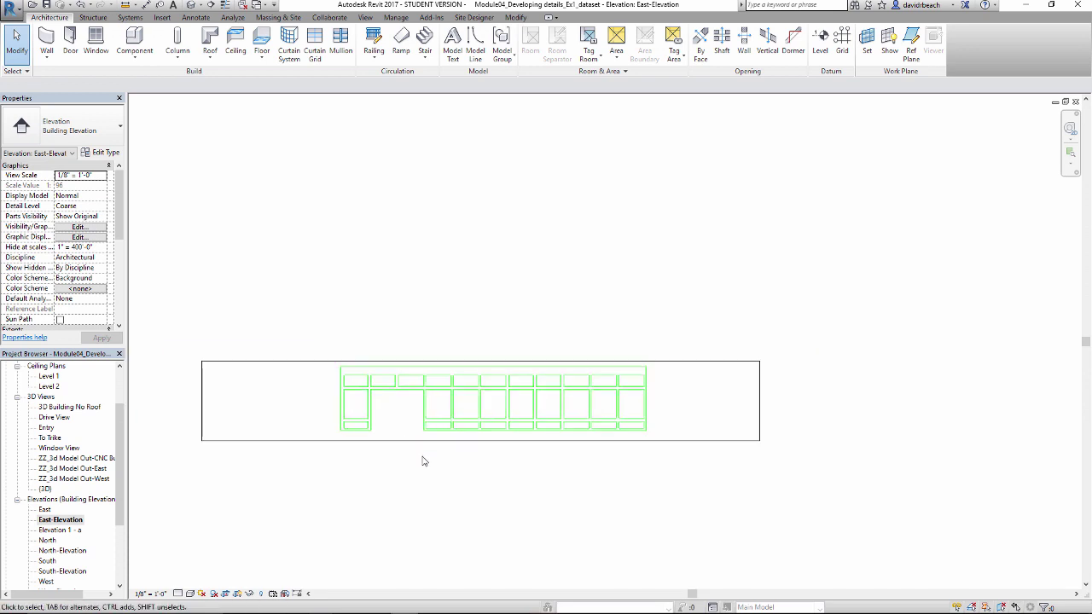
click(444, 333)
drag(510, 333, 510, 499)
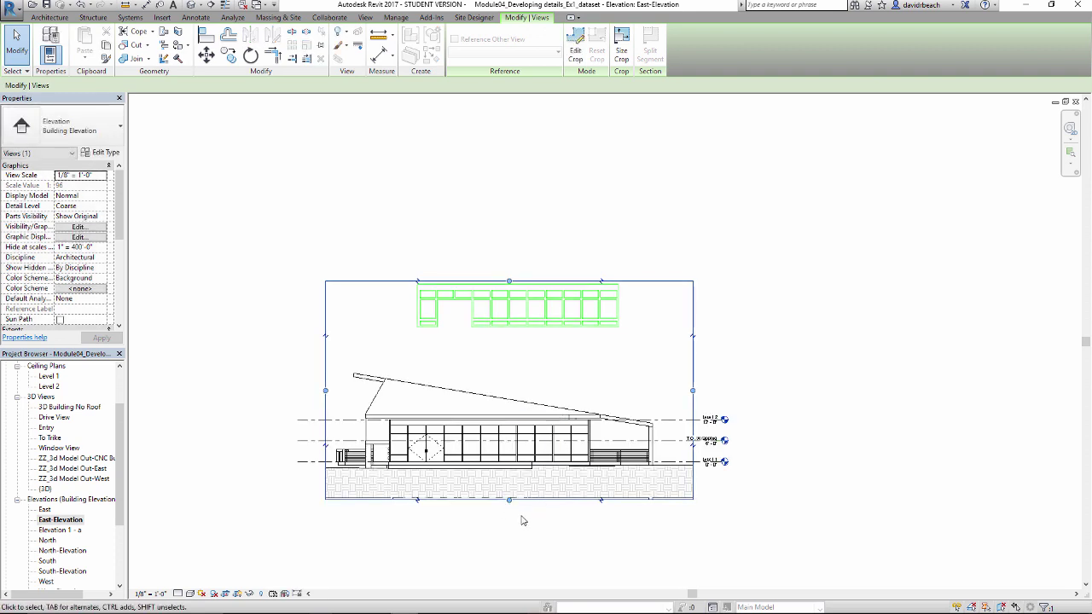
scroll(523, 521, up, 2)
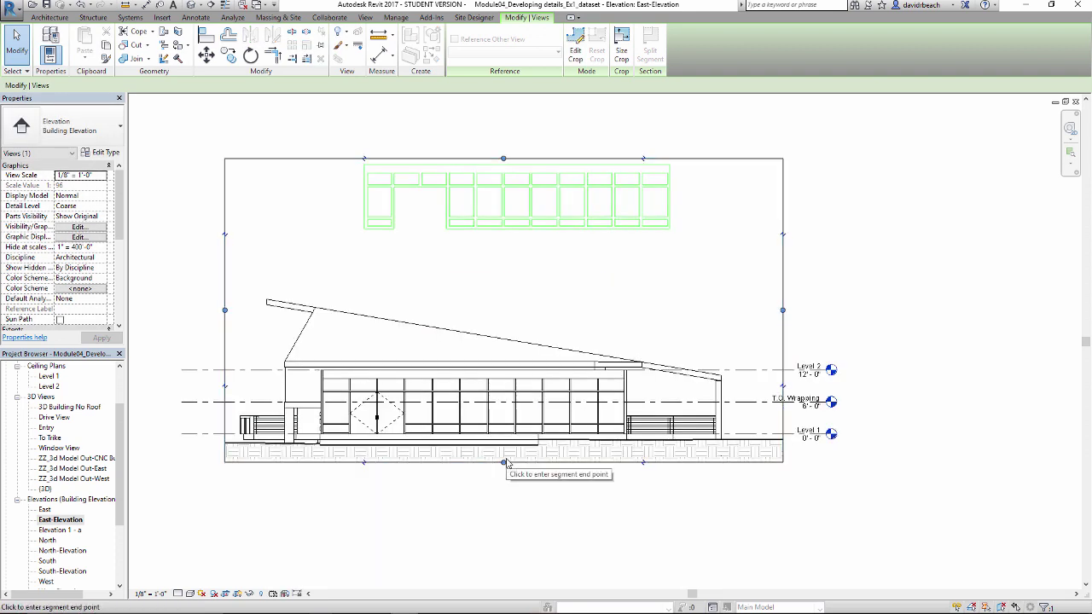
click(446, 504)
Examine the building's outer profile at the door end, from the ground and railing up to the roof overhang
scroll(356, 385, up, 3)
scroll(355, 386, up, 4)
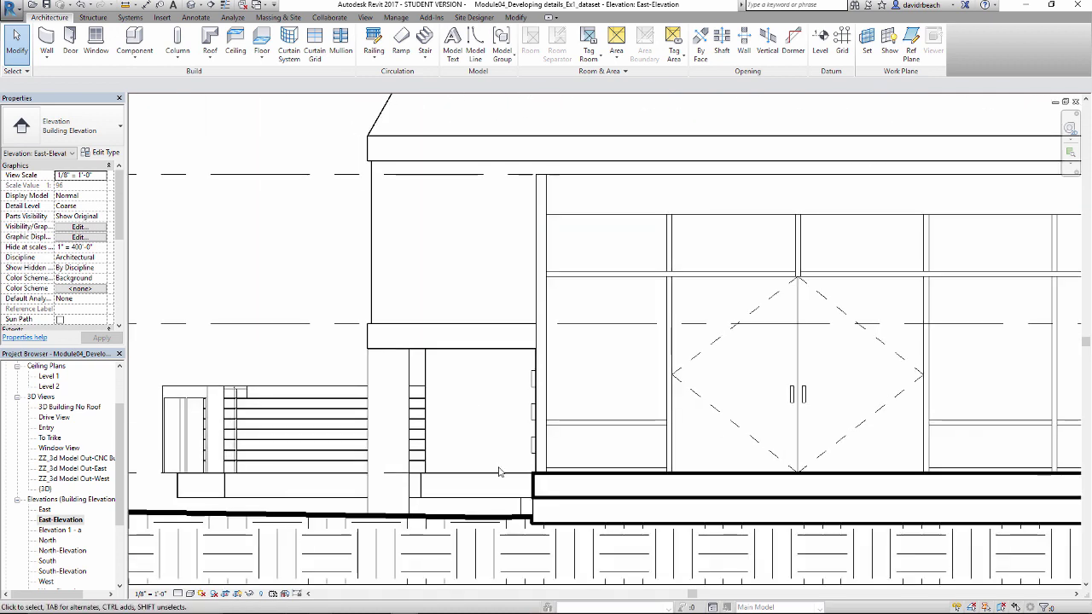
scroll(492, 466, up, 2)
middle_drag(492, 466, 469, 479)
scroll(490, 463, down, 4)
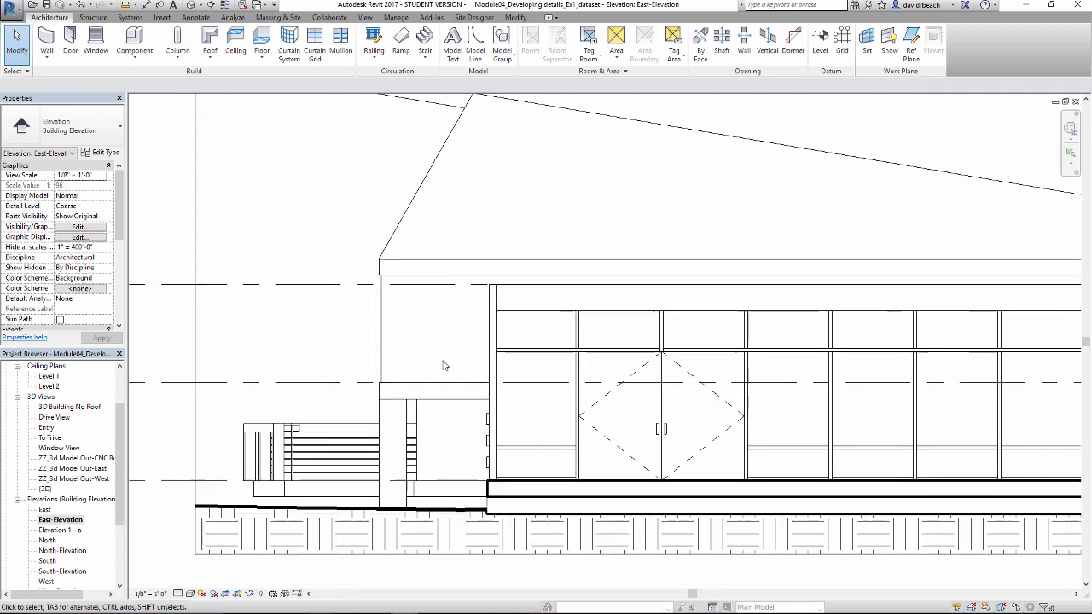
middle_drag(441, 366, 373, 406)
middle_drag(395, 259, 443, 263)
middle_drag(307, 213, 297, 229)
scroll(297, 229, down, 2)
middle_drag(400, 273, 377, 298)
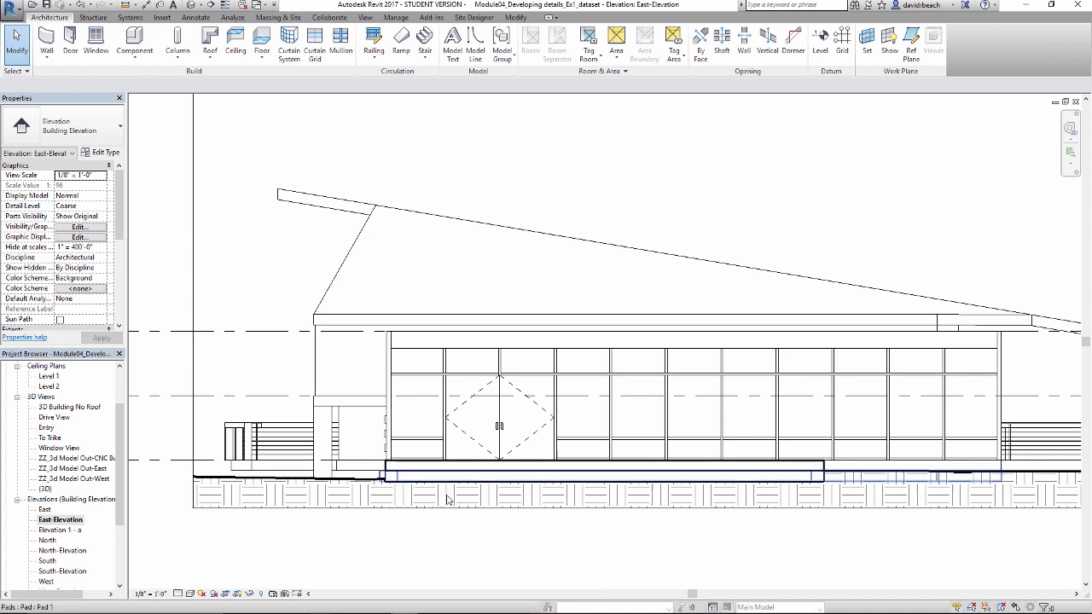
scroll(336, 335, up, 2)
scroll(337, 333, up, 1)
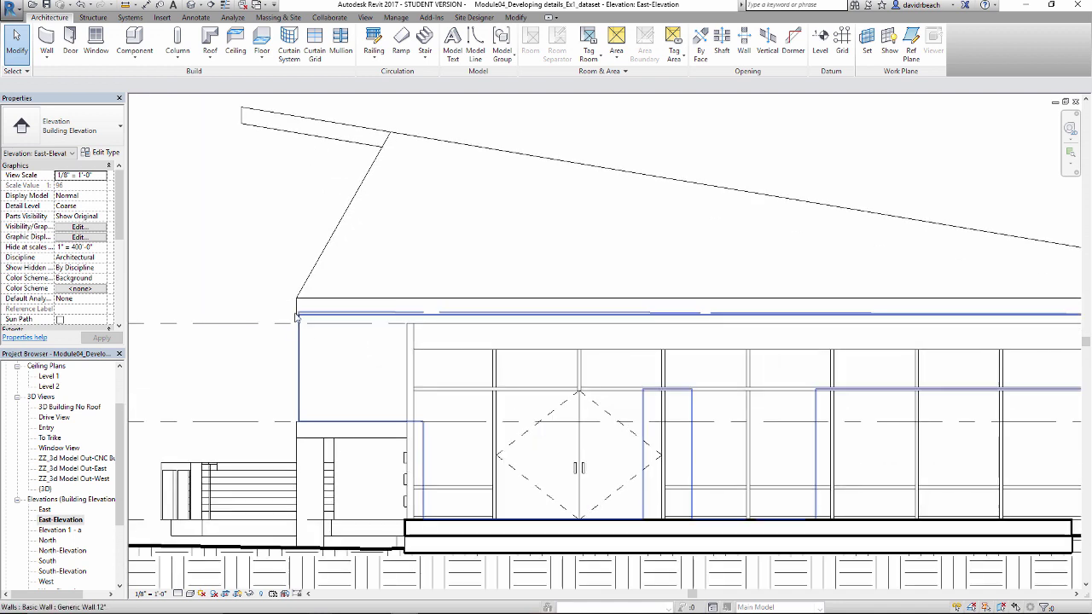
middle_drag(361, 240, 411, 309)
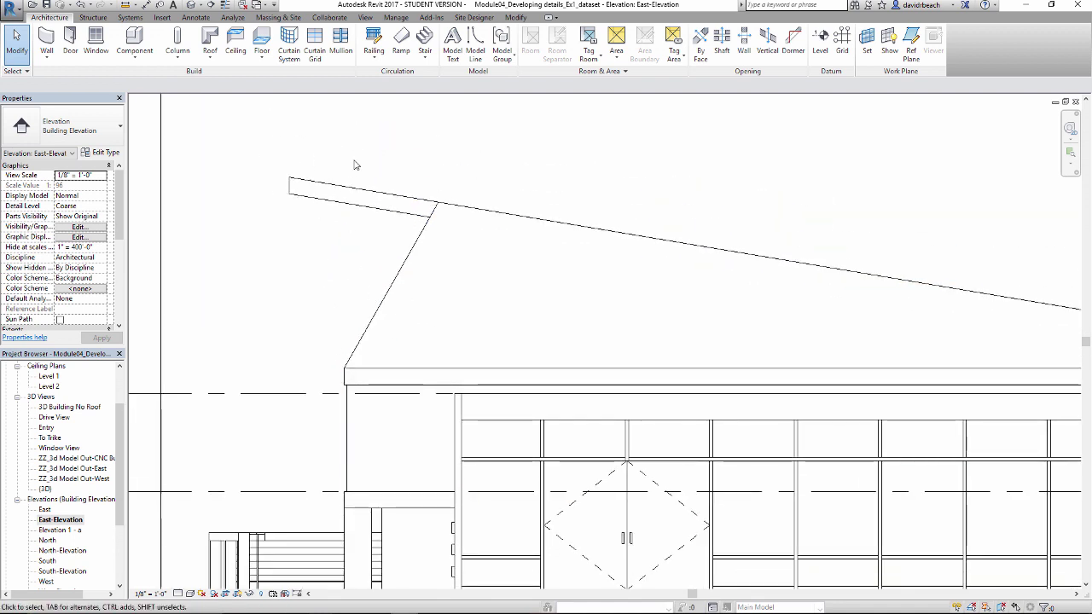
scroll(295, 242, down, 4)
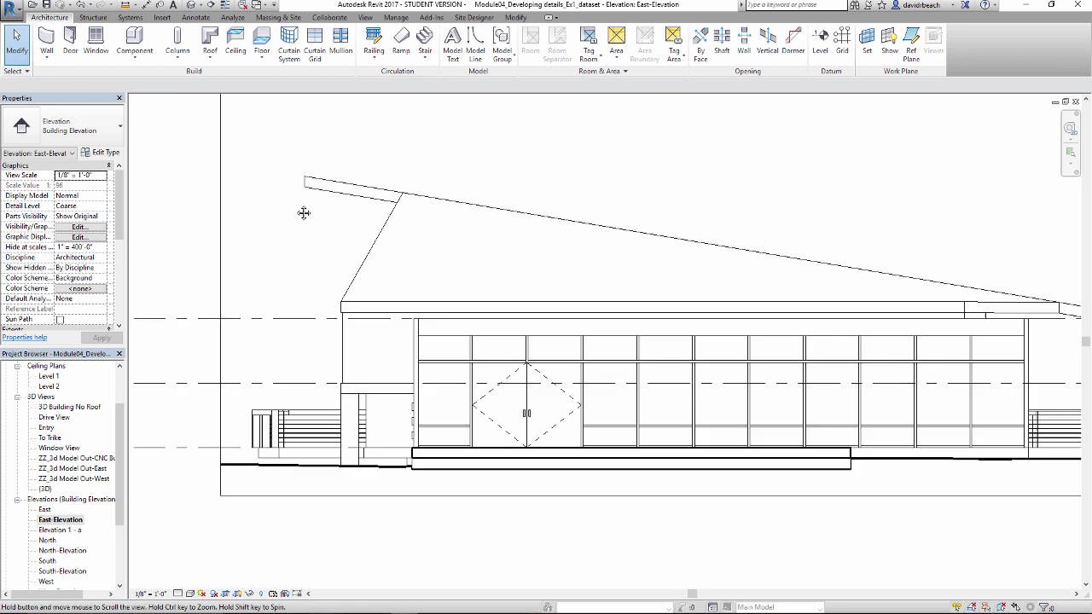
middle_drag(287, 219, 278, 234)
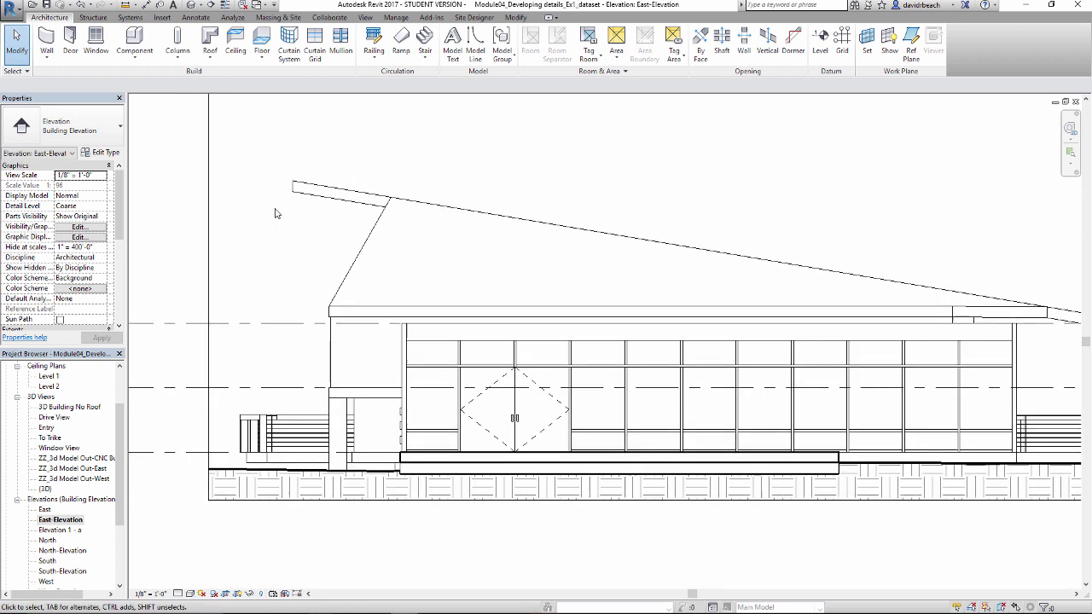
Draw a detail line in the Wide Lines style down the short vertical end of the roof overhang
click(196, 17)
click(292, 47)
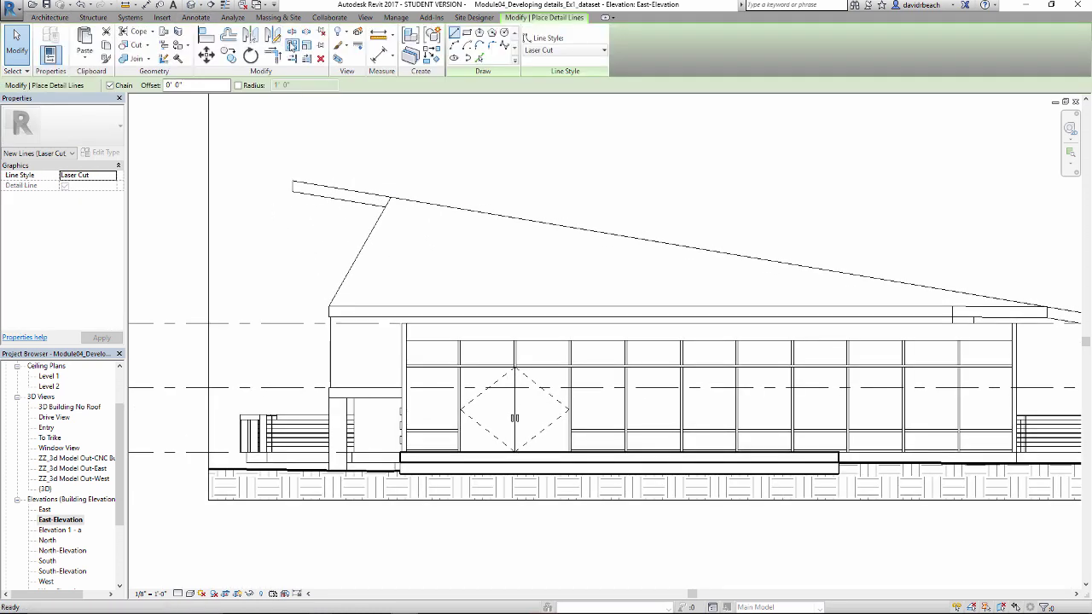
click(558, 53)
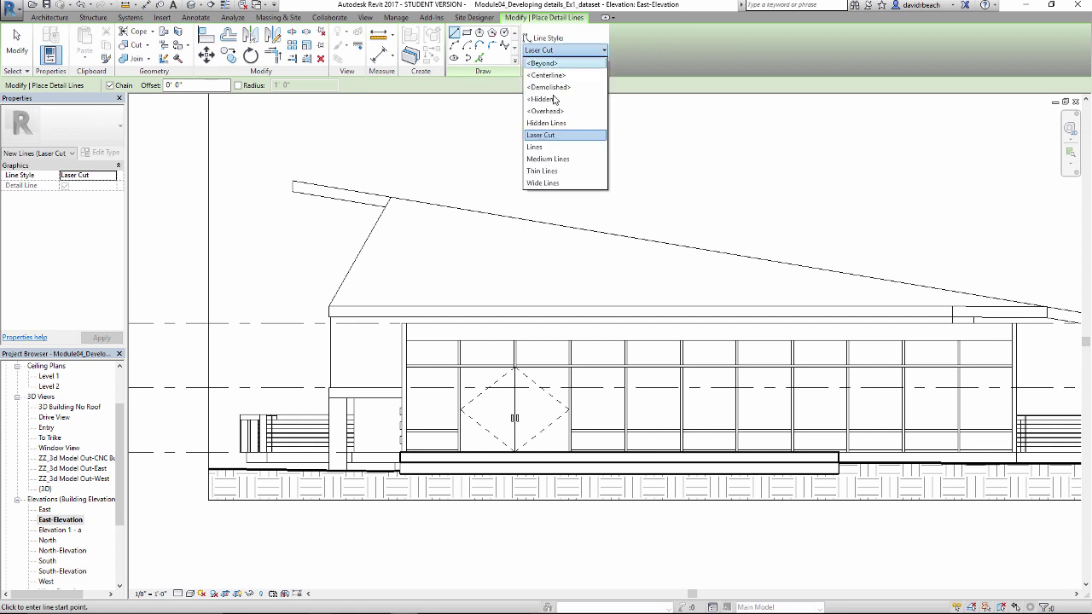
click(547, 184)
scroll(253, 174, up, 4)
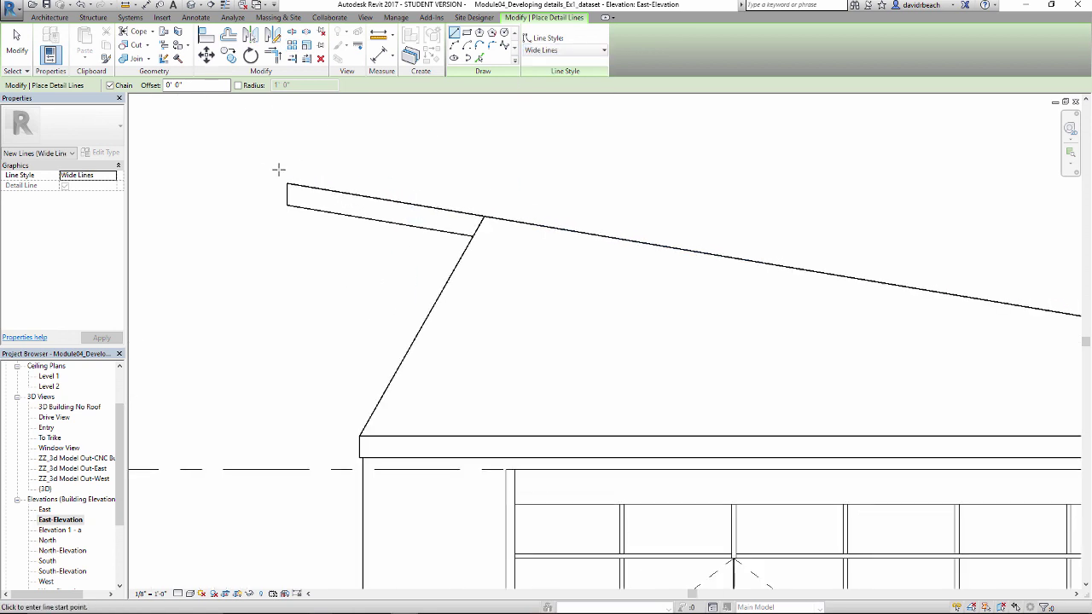
click(287, 181)
scroll(294, 192, up, 4)
click(275, 211)
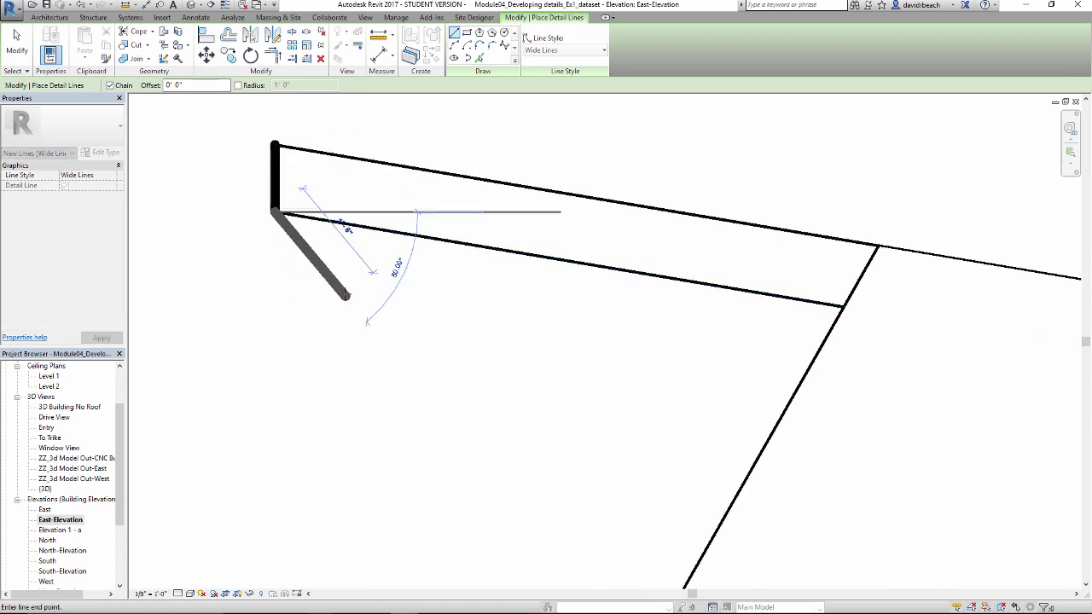
Continue the chained wide line along the overhang's underside and down the sloped wall edge to the fascia corner
scroll(345, 213, down, 2)
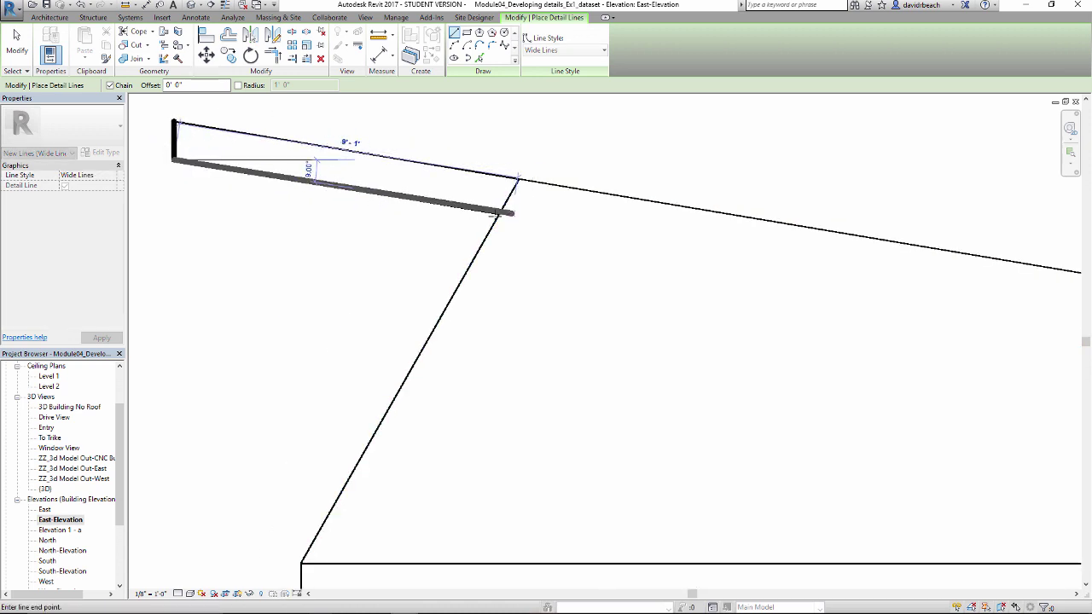
scroll(510, 210, up, 2)
scroll(510, 210, down, 1)
click(509, 210)
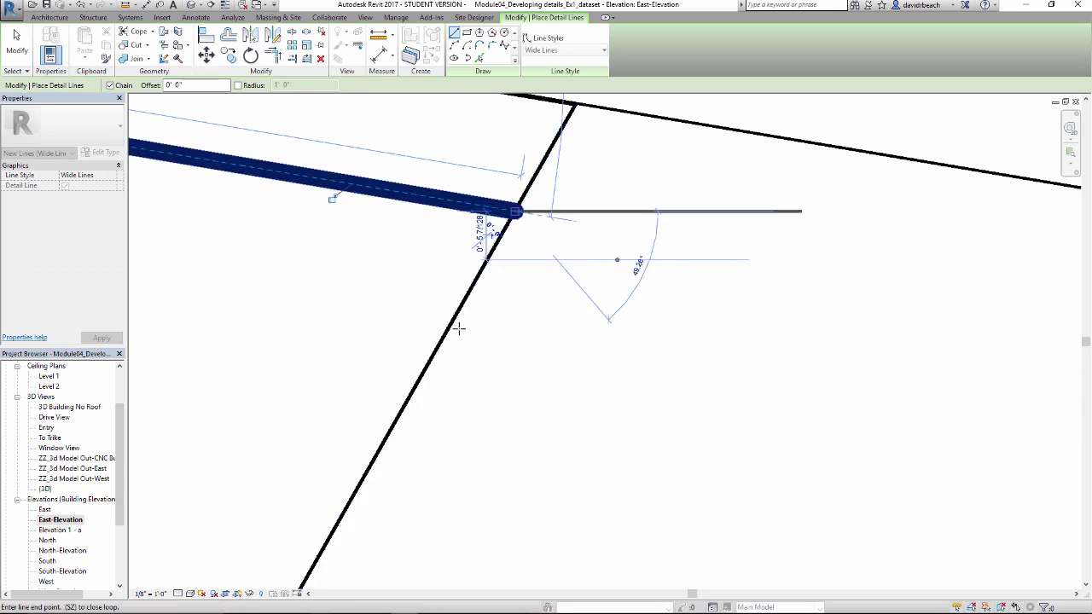
scroll(559, 230, down, 3)
scroll(500, 247, up, 3)
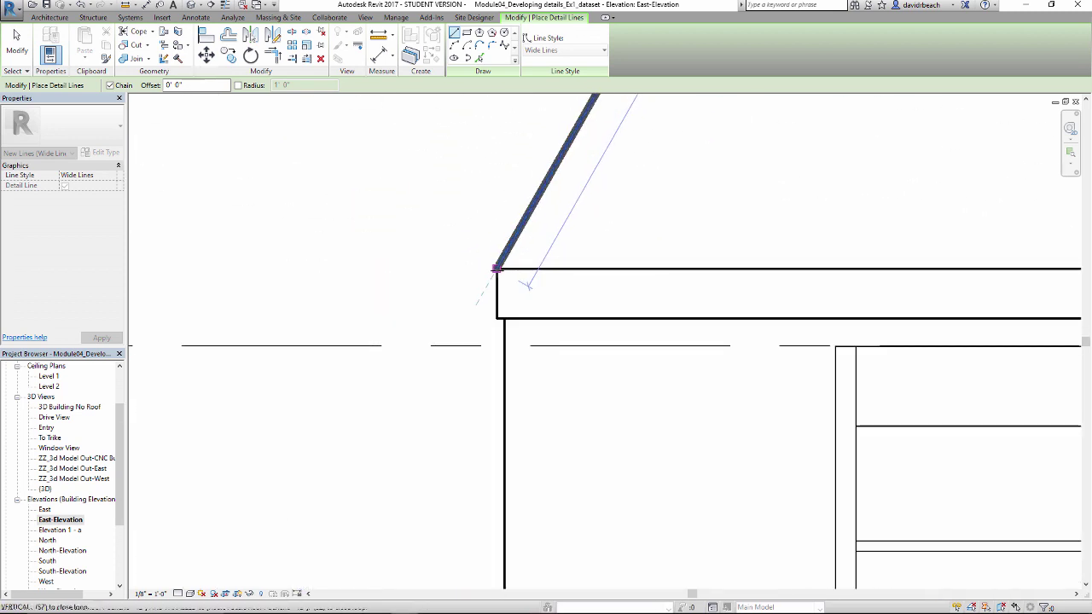
click(497, 271)
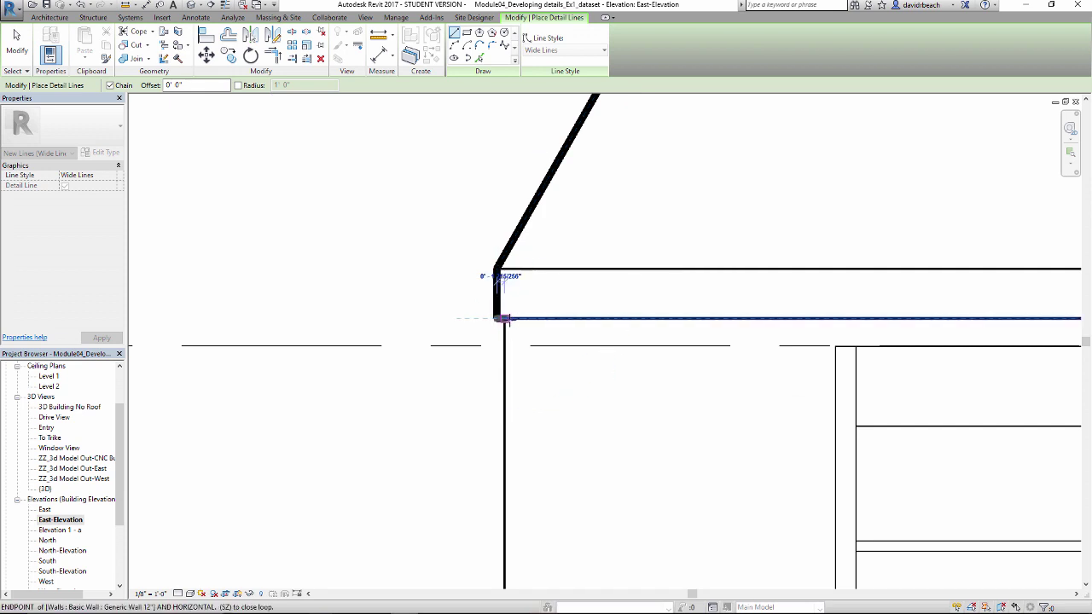
Trace the wide outline around the fascia's lower corner, down the upper wall edge and out to the end of the band below
click(521, 340)
scroll(555, 401, down, 4)
scroll(567, 337, up, 3)
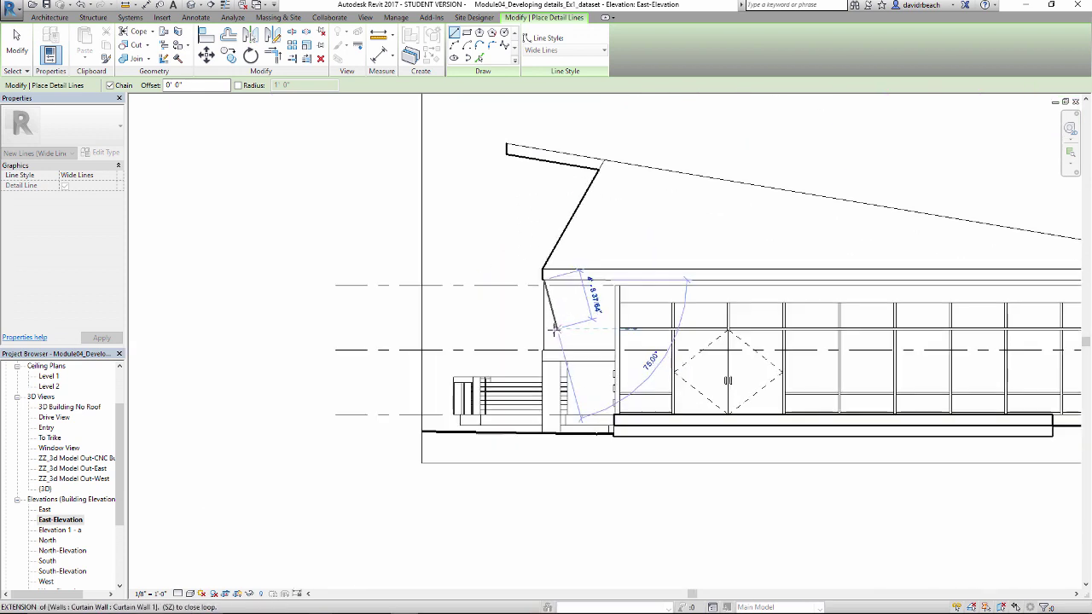
scroll(533, 375, up, 4)
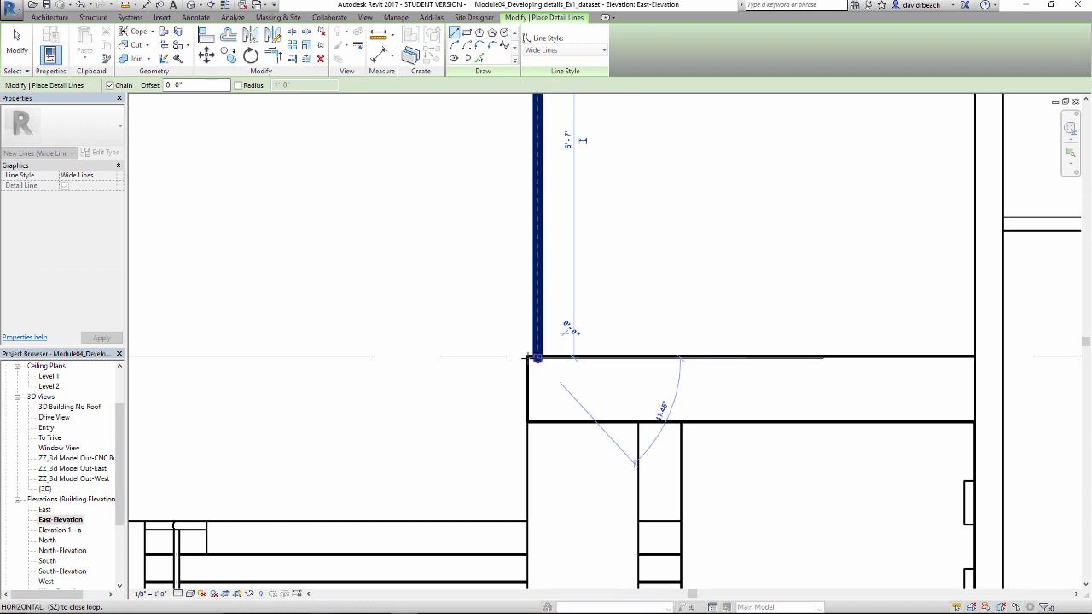
scroll(535, 373, down, 3)
scroll(589, 311, up, 2)
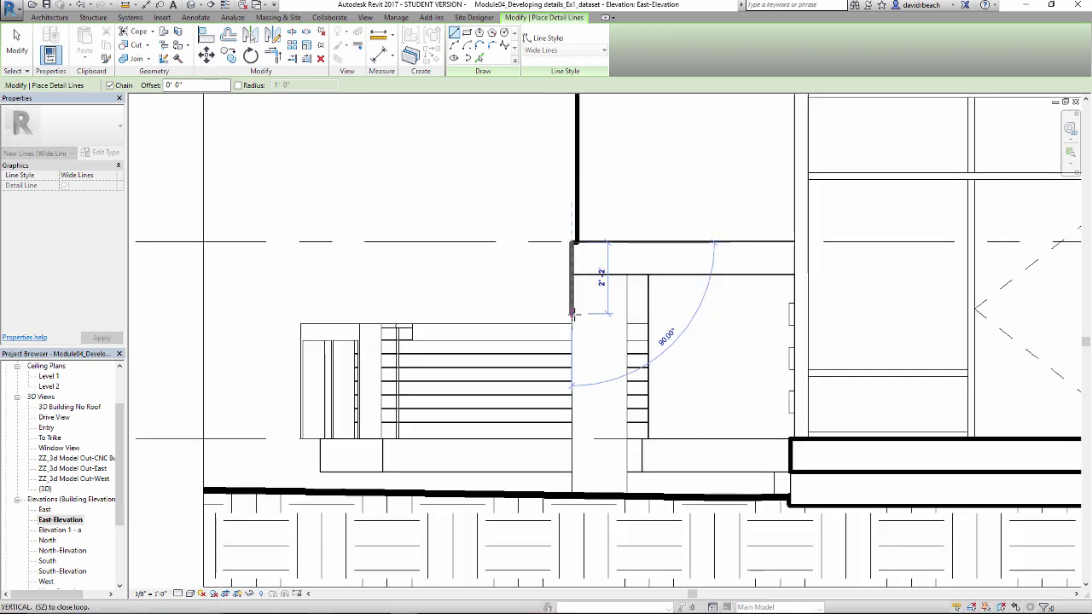
Extend the wide outline down the outer edge of the column to the ground line and end the line chain
scroll(572, 325, up, 3)
scroll(575, 326, down, 5)
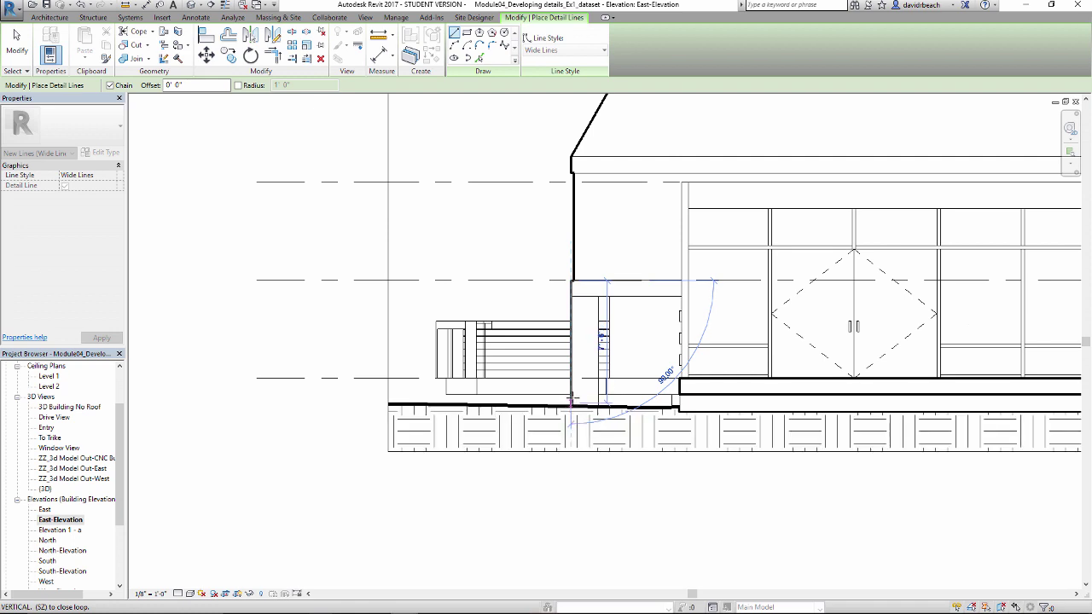
scroll(571, 401, up, 6)
scroll(631, 311, down, 5)
key(Escape)
key(Escape)
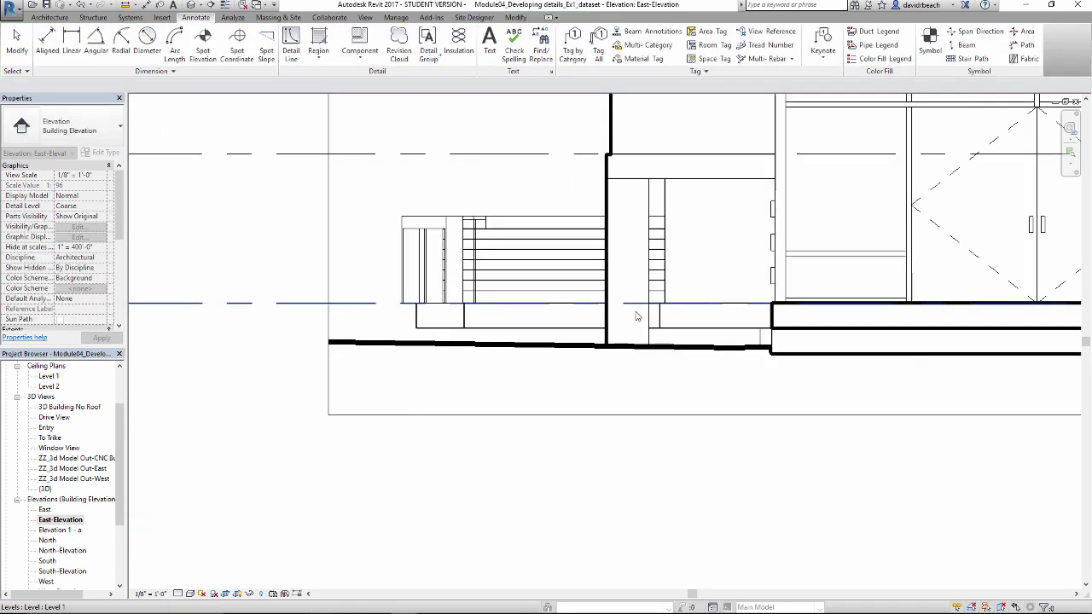
Pick the long sloping top edge of the roof as a detail line in the Wide Lines style
middle_drag(485, 182, 499, 207)
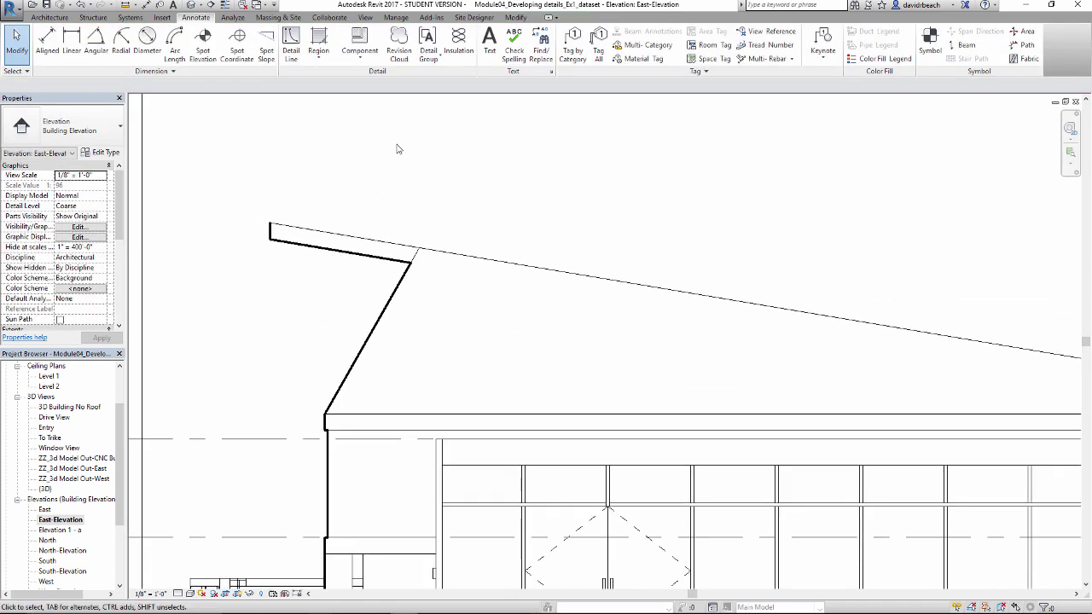
click(291, 41)
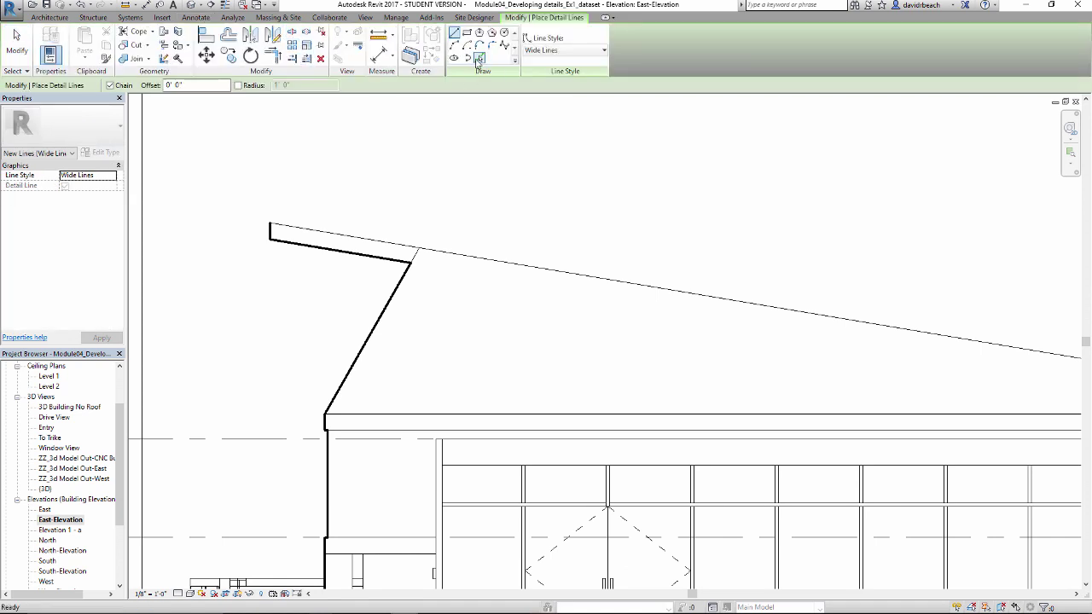
click(479, 59)
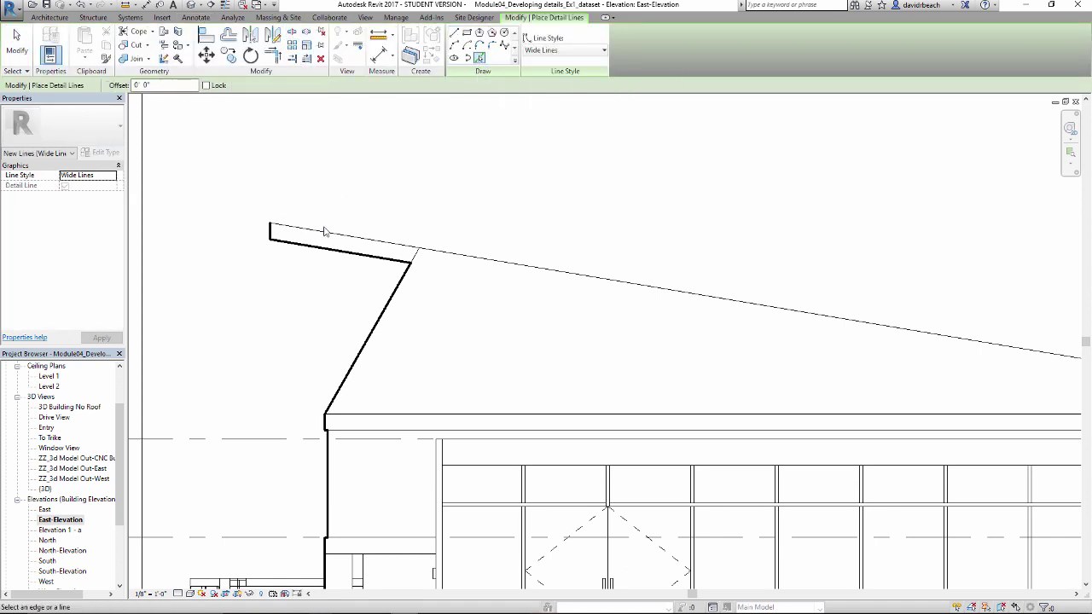
click(483, 259)
Pick the remaining low-end roof edges, the roof's underside and the end column's edges as Wide Lines detail lines, and end the command
scroll(580, 376, down, 3)
scroll(646, 340, up, 1)
scroll(646, 339, up, 3)
click(675, 288)
middle_drag(965, 390, 776, 256)
click(762, 319)
click(737, 401)
click(678, 229)
scroll(662, 319, down, 2)
key(Escape)
key(Escape)
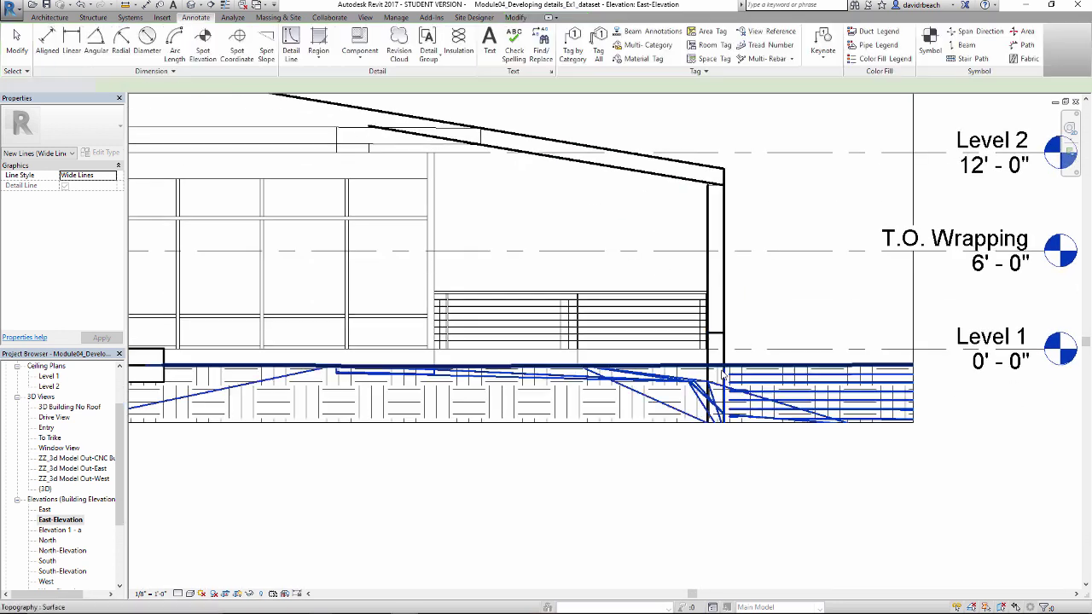
Delete the wide line on the end column's outer edge that runs below the ground line
scroll(739, 373, up, 2)
click(725, 431)
scroll(735, 452, down, 2)
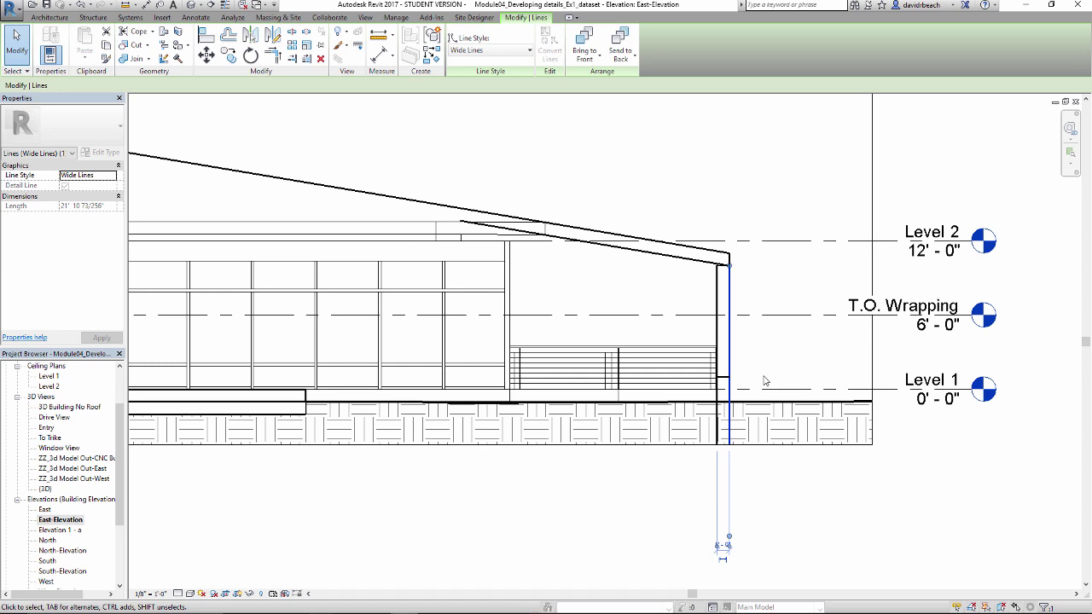
key(Escape)
Draw a Wide Lines detail line down the end column's outer edge from the roof's lower corner to the ground line
scroll(780, 345, up, 2)
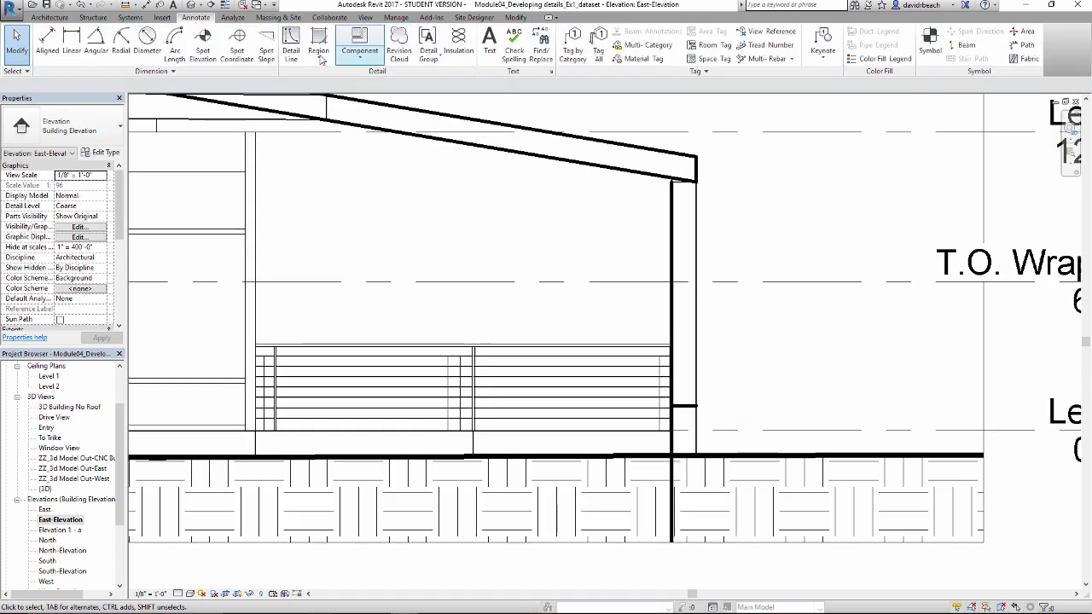
click(290, 43)
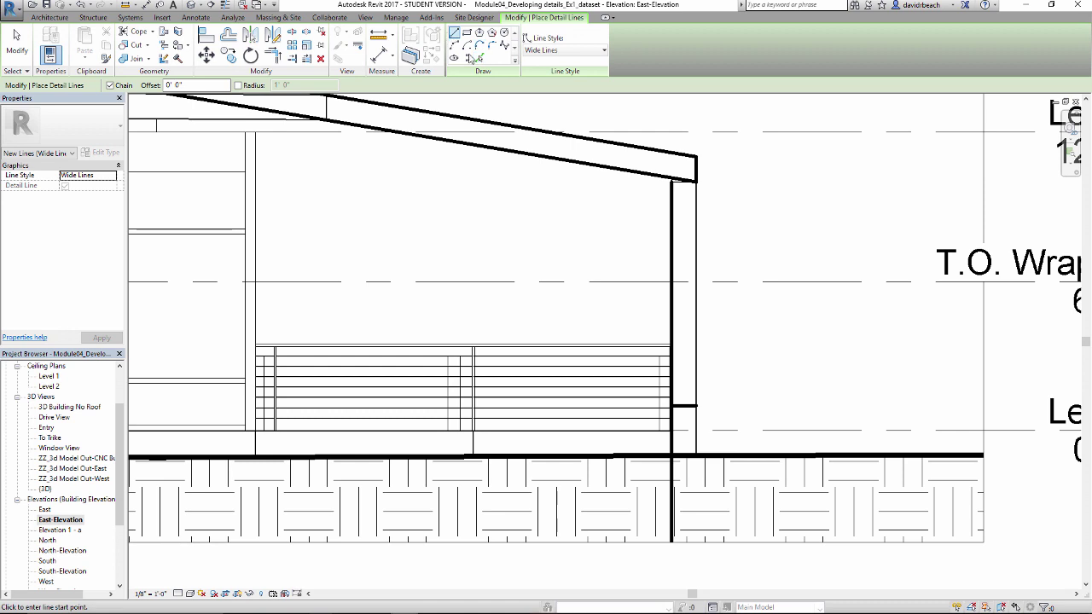
click(696, 181)
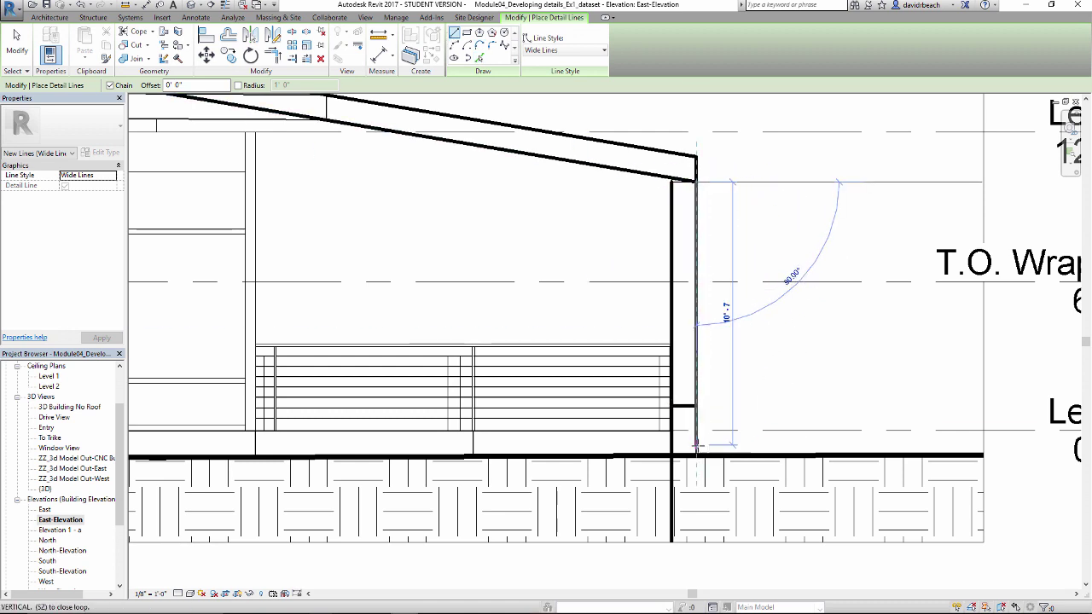
click(696, 457)
key(Escape)
key(Escape)
Trim the roof's underside line and the end column's inner line to meet in a corner
scroll(617, 255, up, 2)
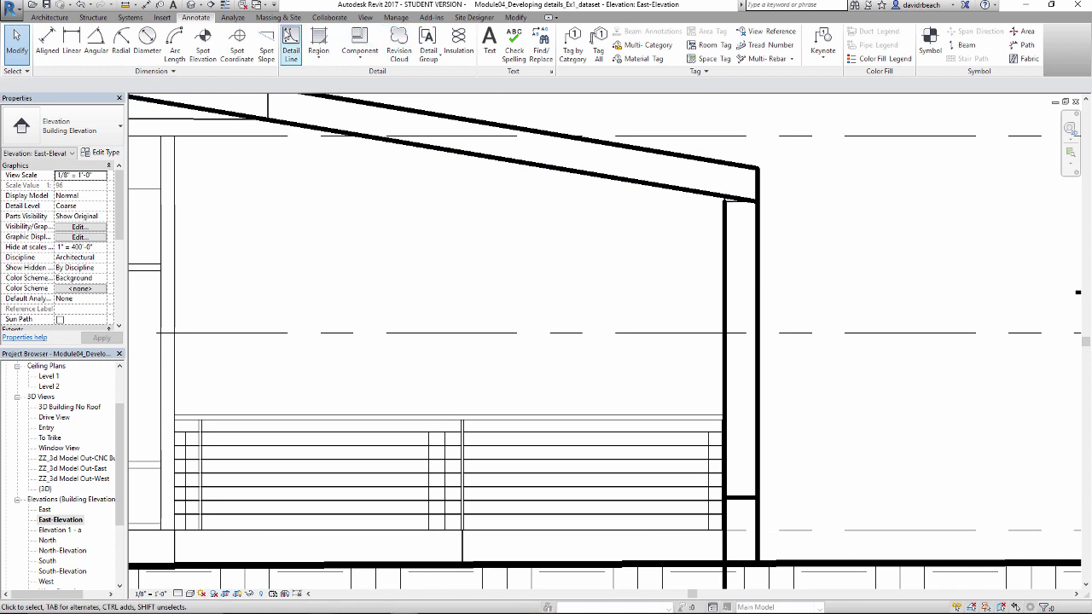
click(516, 17)
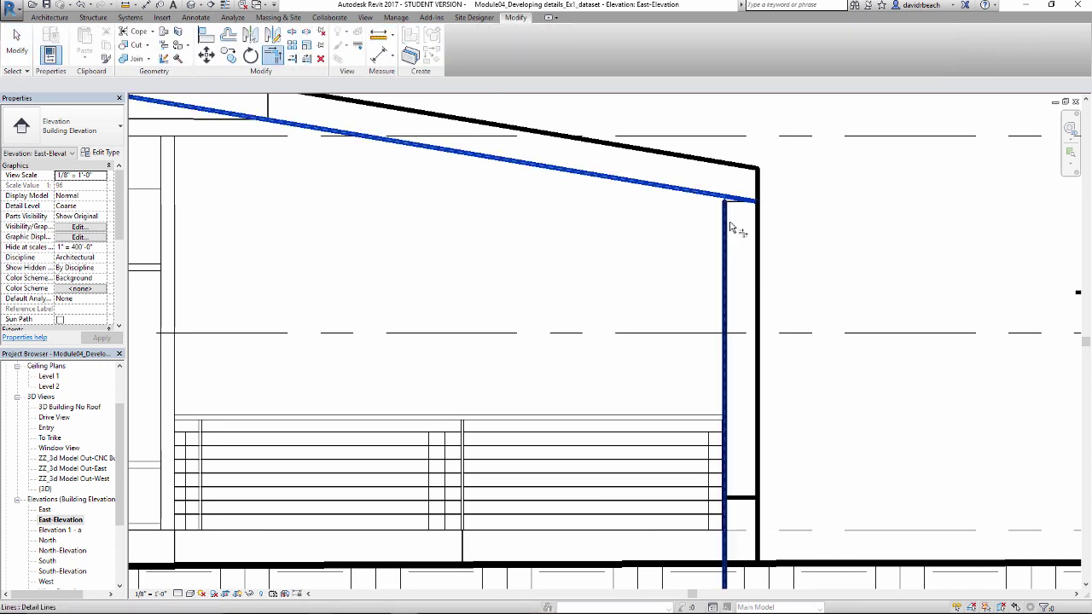
scroll(649, 240, down, 3)
middle_drag(648, 240, 673, 211)
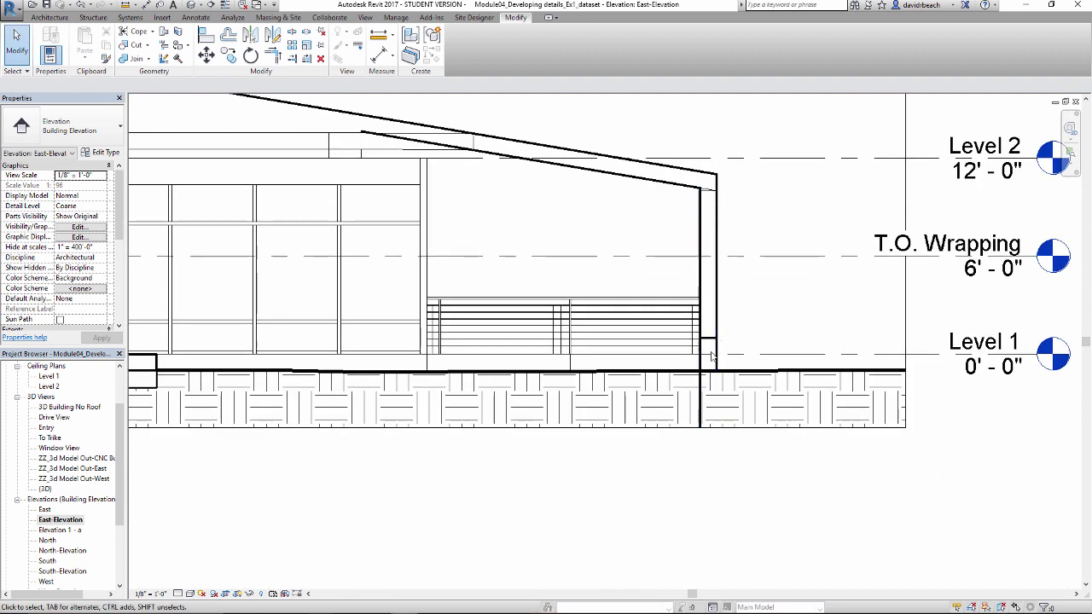
Shorten the end column's inner wide line so its lower end stops at the ground line
click(703, 412)
scroll(703, 412, down, 2)
drag(699, 412, 701, 378)
click(620, 278)
Examine the traced wide outline along the roof, walls and end column for lines that overrun the profile
scroll(597, 271, down, 1)
middle_drag(595, 271, 787, 285)
scroll(775, 282, down, 2)
scroll(786, 271, up, 2)
scroll(789, 277, down, 2)
scroll(819, 256, up, 2)
scroll(828, 275, down, 2)
scroll(485, 200, up, 1)
middle_drag(536, 140, 523, 153)
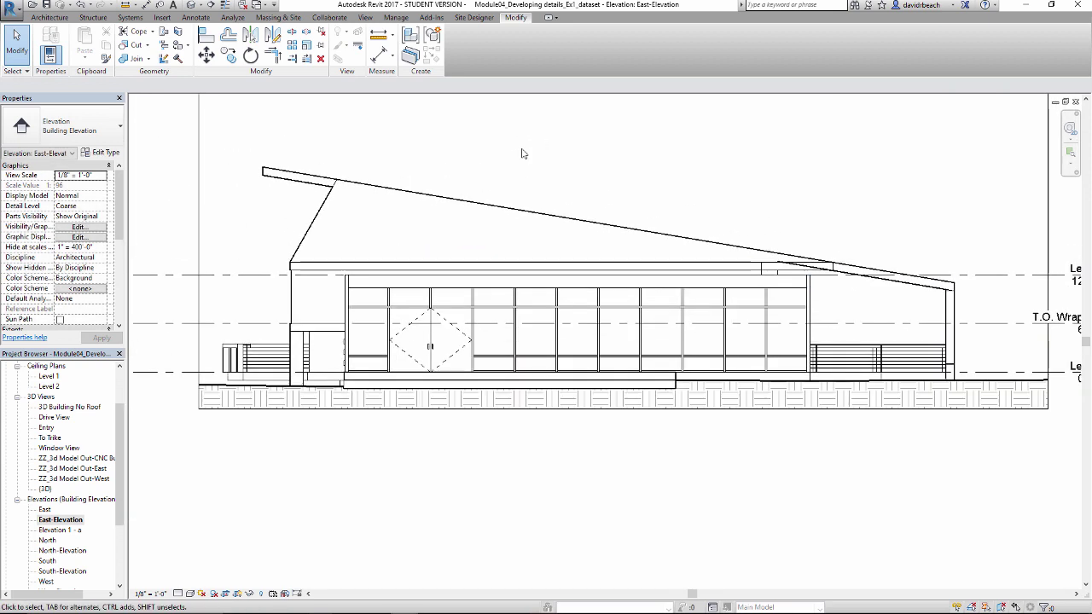
scroll(848, 300, up, 3)
scroll(776, 270, down, 1)
middle_drag(776, 271, 737, 276)
scroll(736, 275, down, 2)
scroll(370, 197, up, 2)
scroll(370, 197, down, 1)
middle_drag(203, 161, 409, 206)
scroll(668, 292, down, 2)
scroll(947, 302, up, 2)
scroll(611, 242, up, 1)
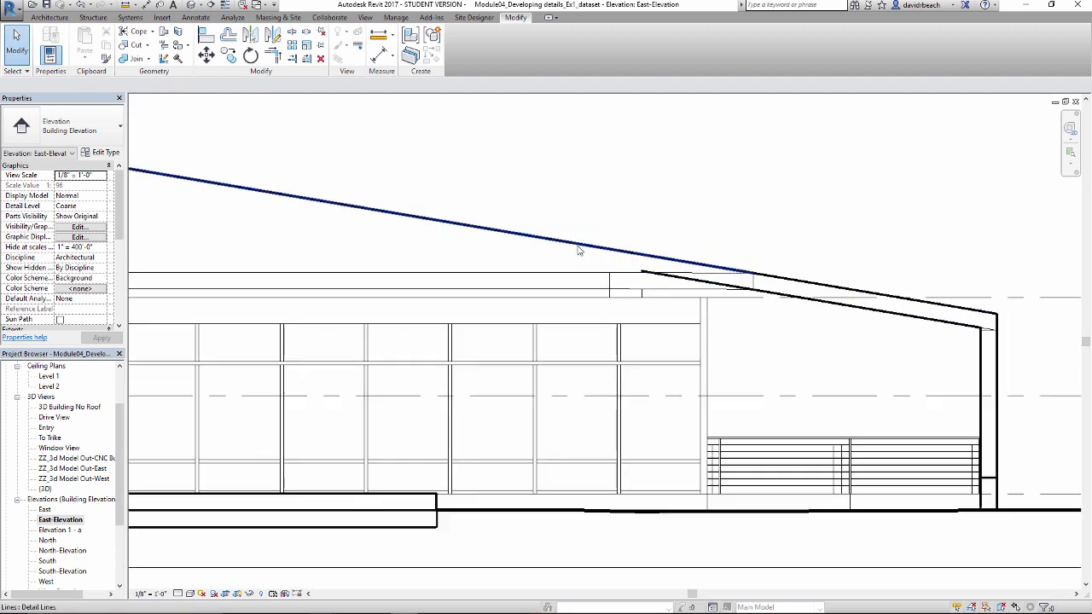
Shorten the wide line under the low roof end so its upper end stops at the end of the horizontal fascia
scroll(580, 250, down, 3)
scroll(424, 236, up, 1)
scroll(719, 277, up, 3)
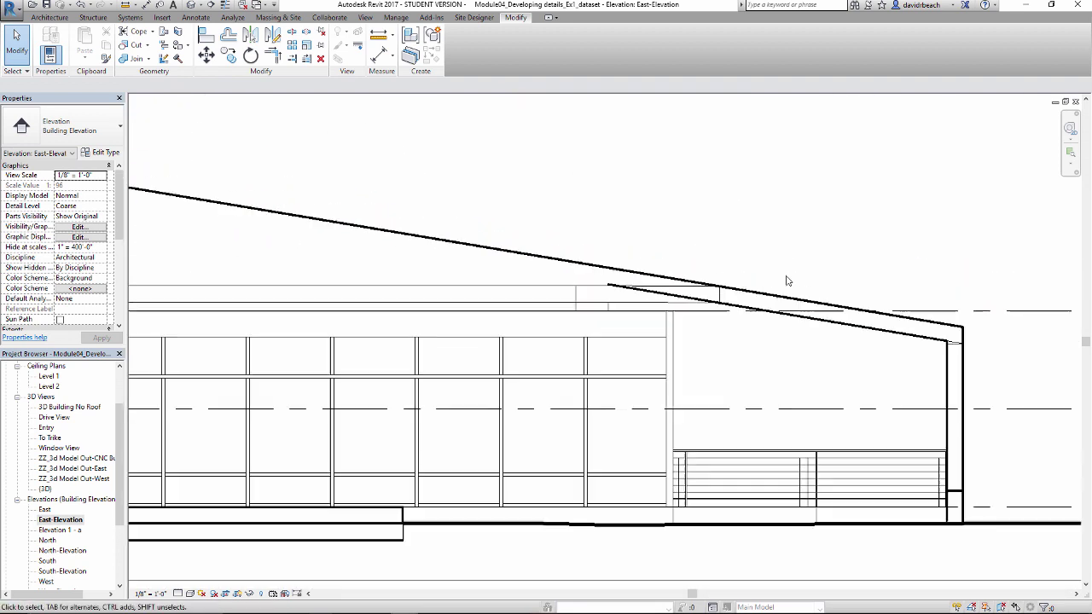
click(737, 315)
scroll(589, 289, up, 3)
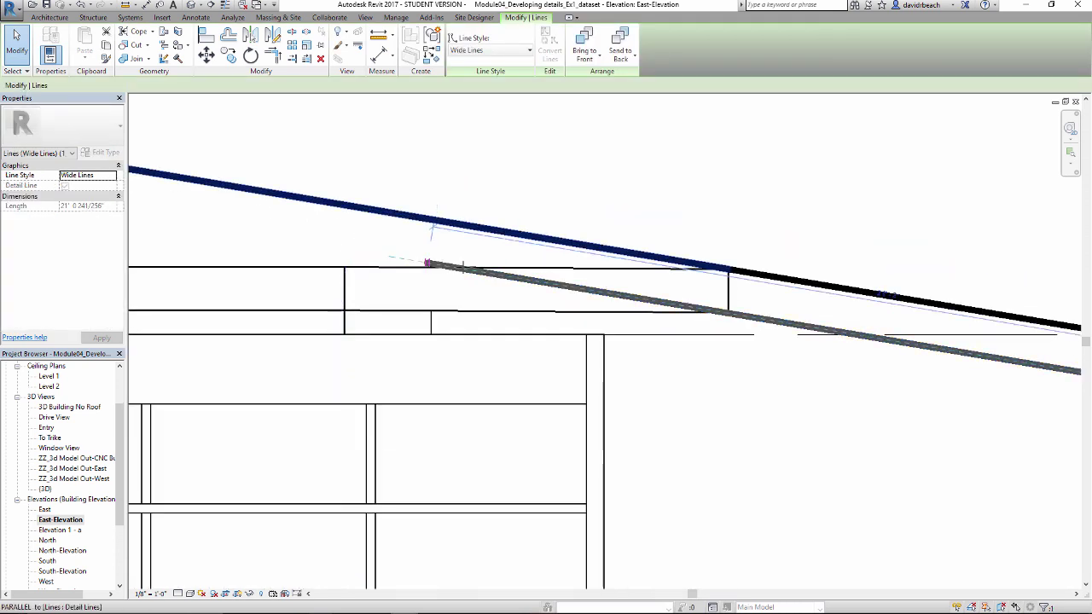
key(Escape)
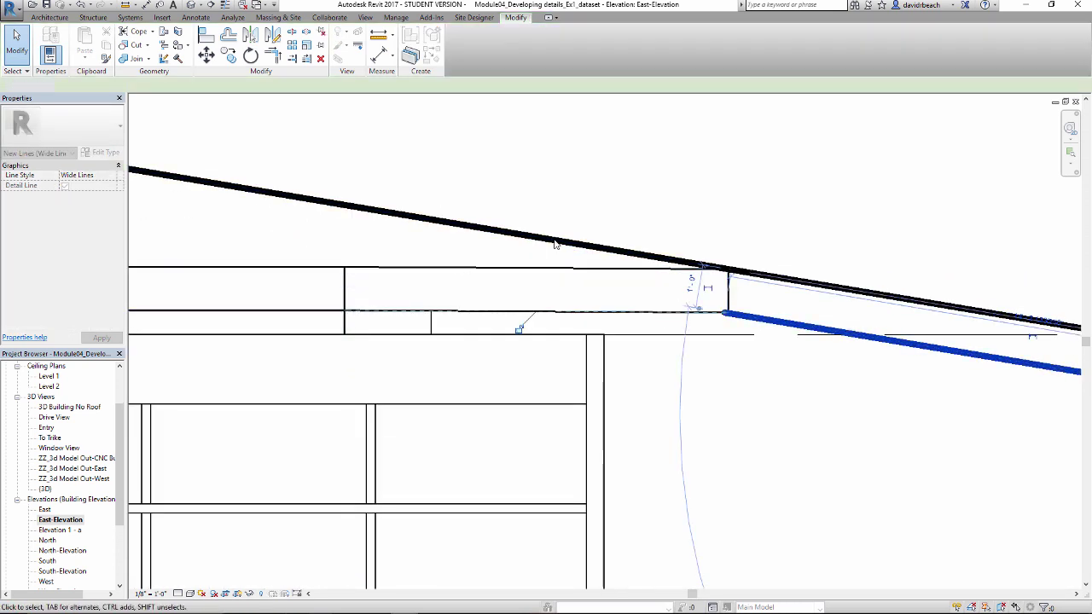
Start a filled region on the elevation and check which filled region types are available
scroll(725, 290, down, 4)
middle_drag(648, 243, 806, 267)
scroll(395, 239, down, 2)
middle_drag(302, 242, 431, 249)
scroll(395, 239, up, 1)
mouse_move(484, 224)
middle_down()
mouse_move(474, 252)
mouse_move(462, 253)
middle_up()
click(198, 18)
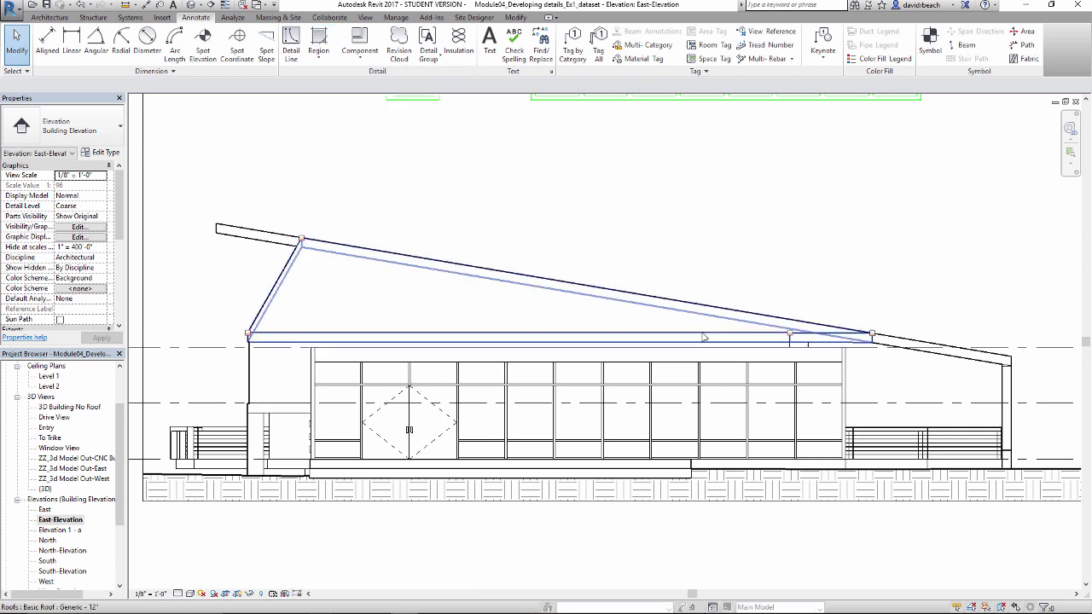
middle_drag(340, 264, 334, 270)
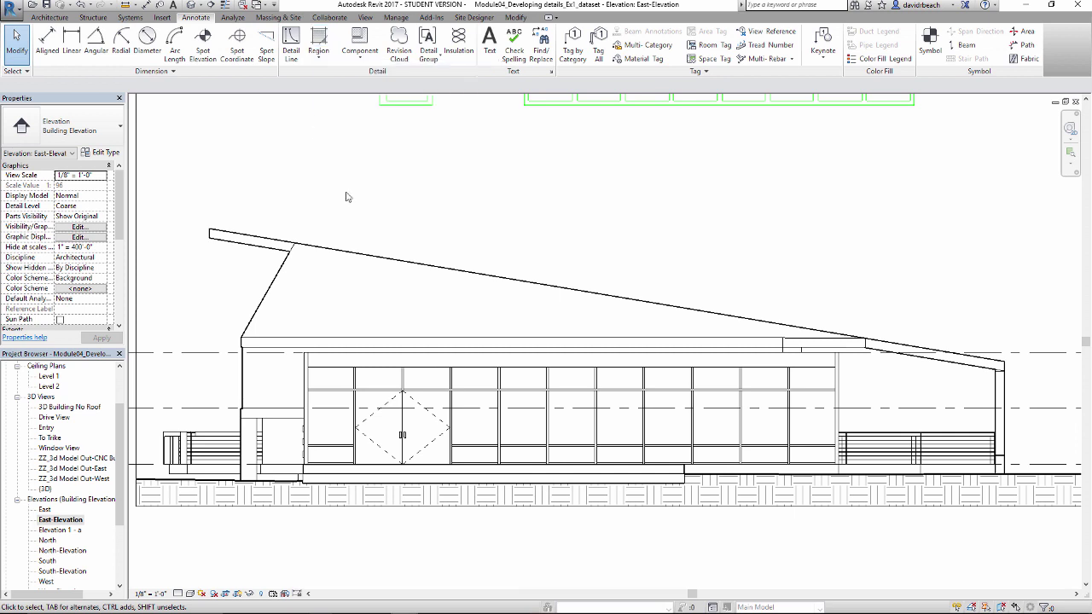
mouse_move(401, 176)
middle_down()
mouse_move(365, 185)
mouse_move(398, 185)
middle_up()
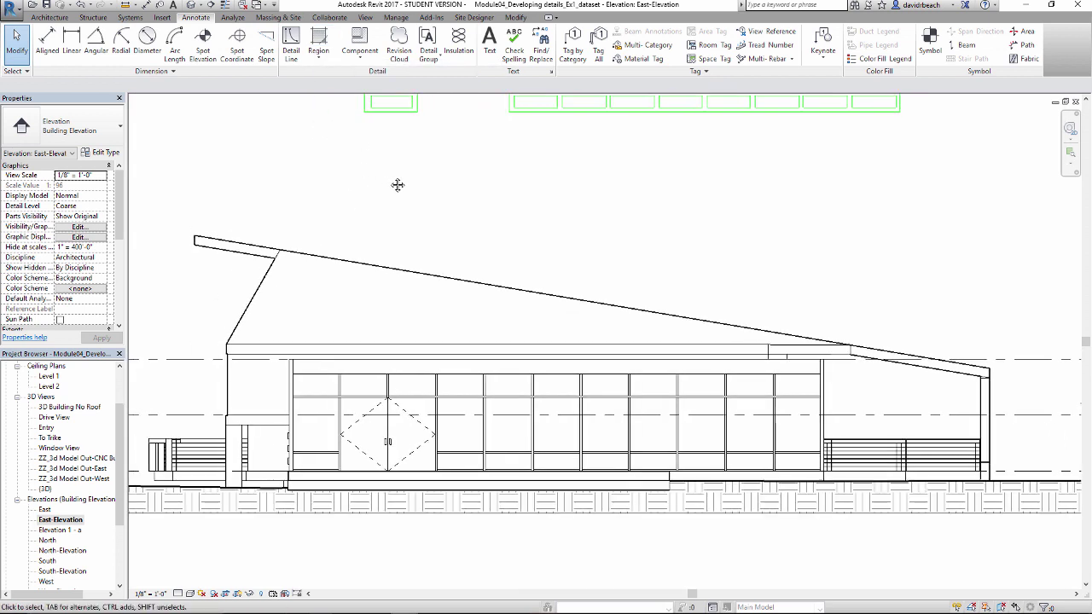
click(316, 58)
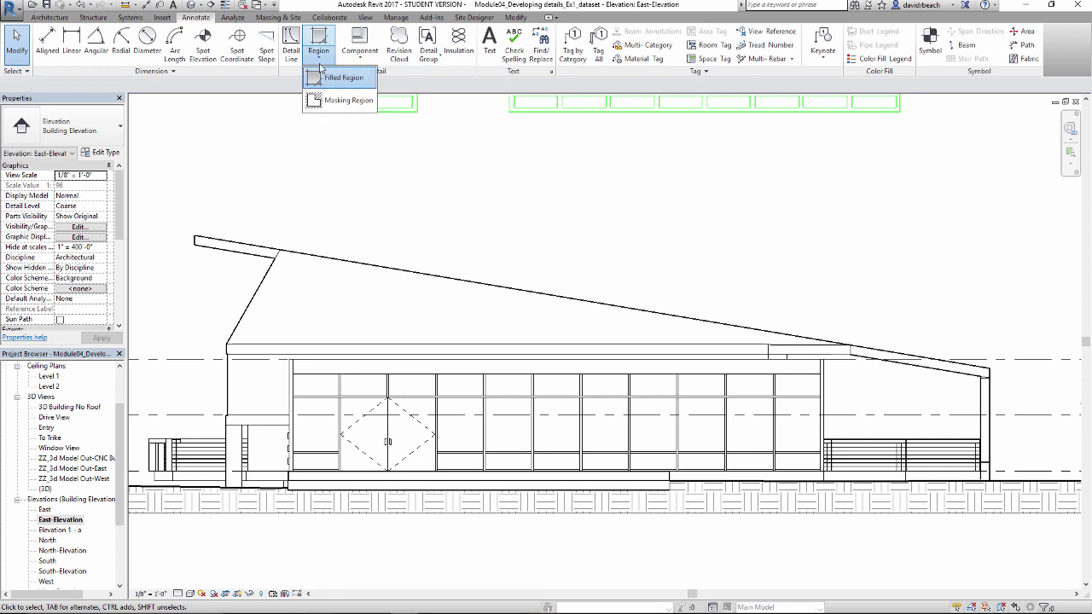
click(337, 81)
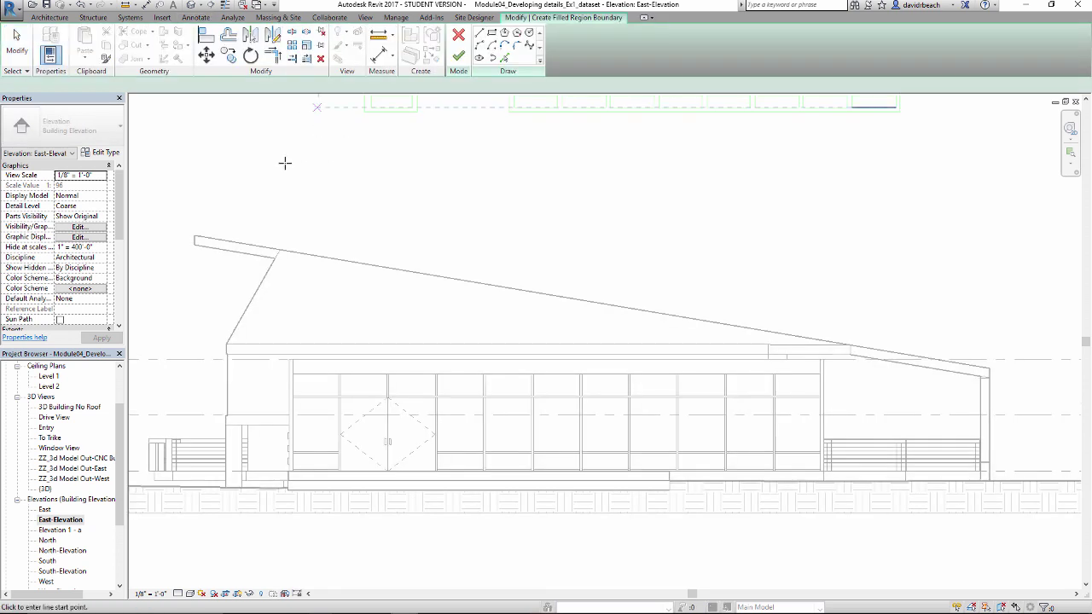
middle_drag(302, 200, 323, 195)
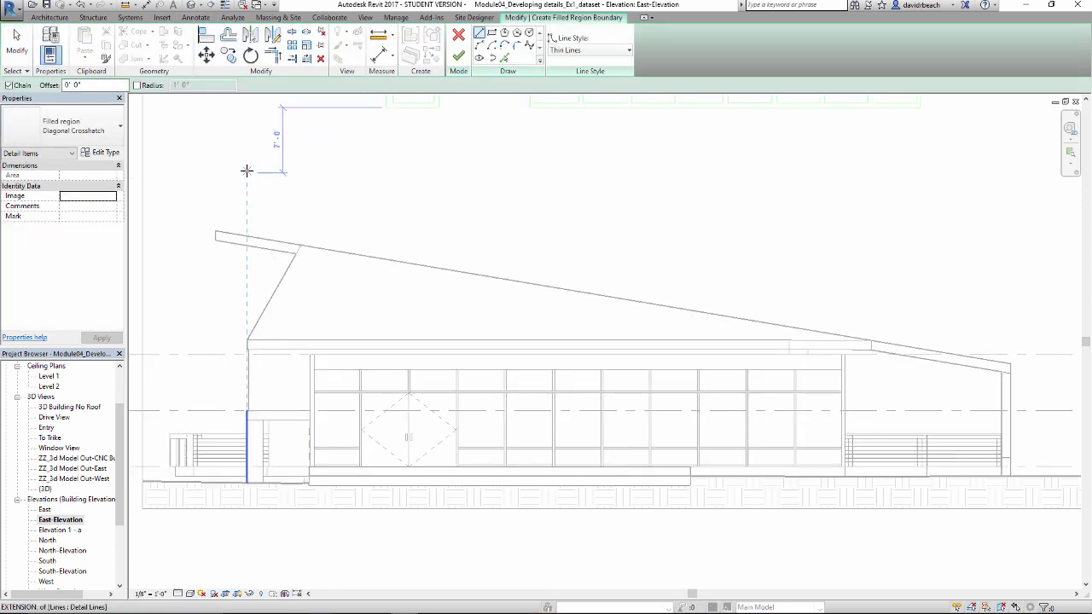
middle_drag(247, 182, 263, 180)
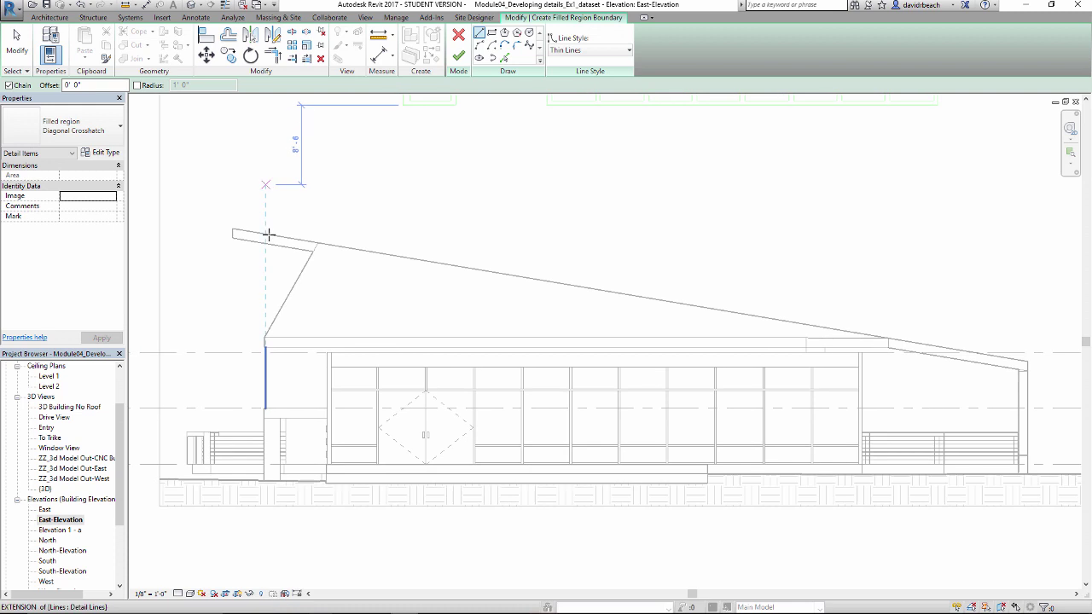
click(78, 127)
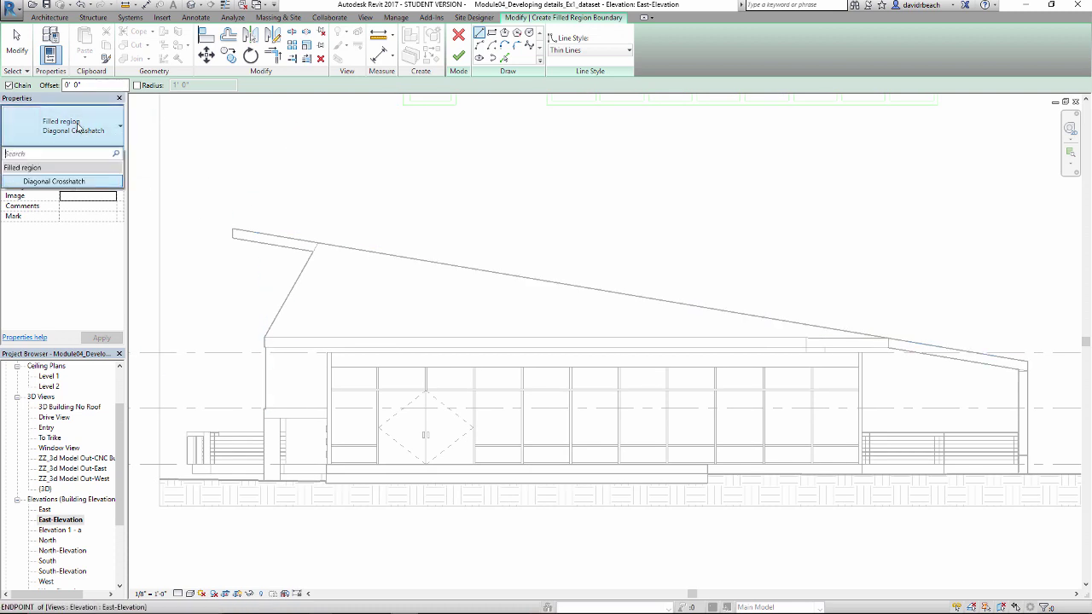
click(79, 281)
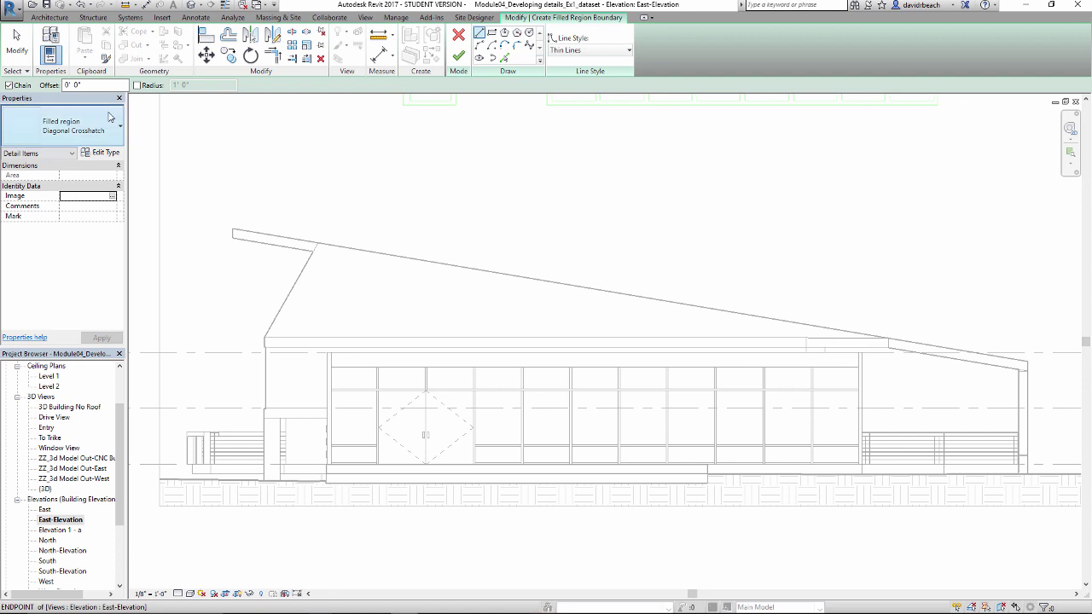
Duplicate the Diagonal Crosshatch filled region type under the name Vert Lines
click(102, 152)
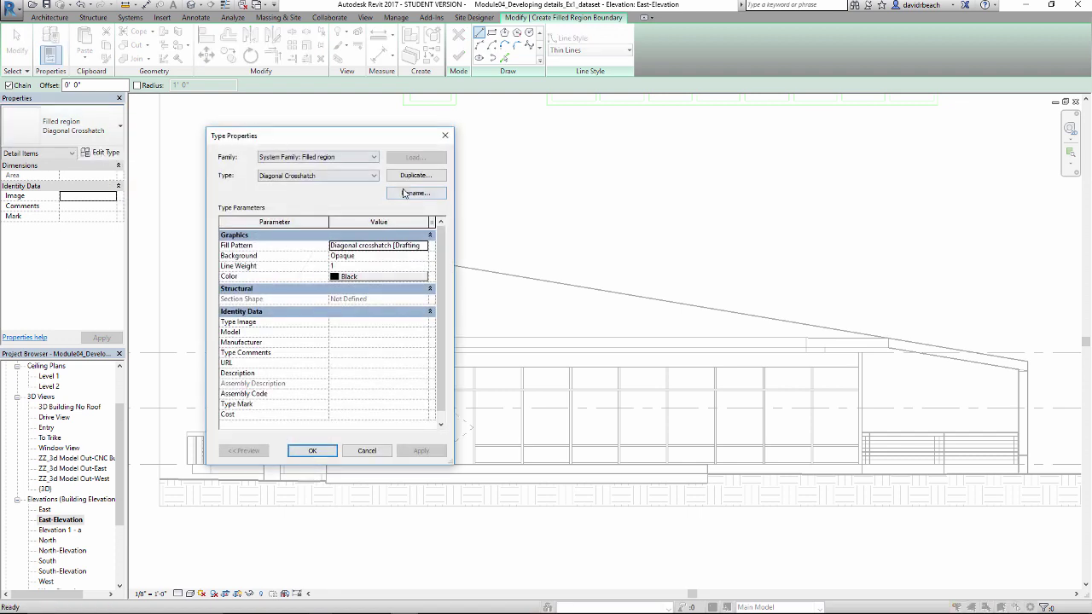
click(412, 175)
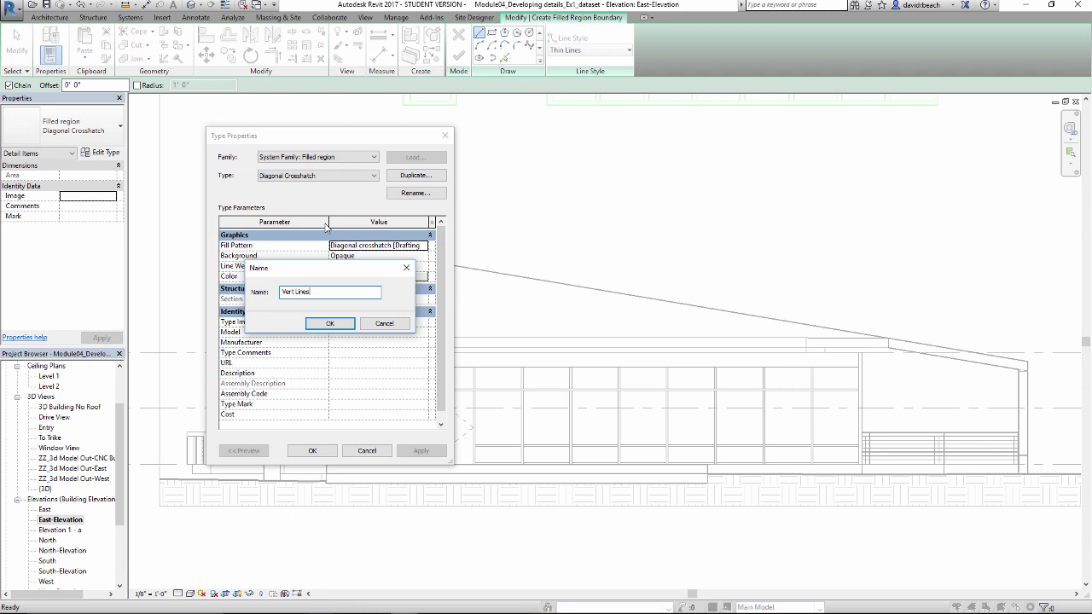
key(Return)
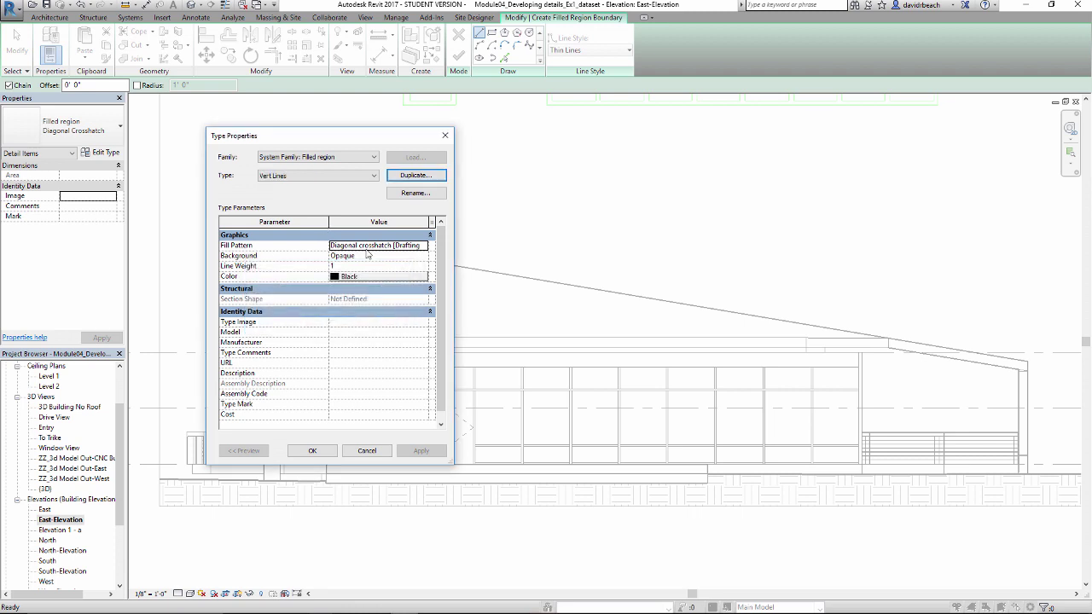
Set the fill pattern of the Vert Lines type to the Vertical drafting pattern
click(423, 246)
drag(382, 248, 385, 315)
click(312, 298)
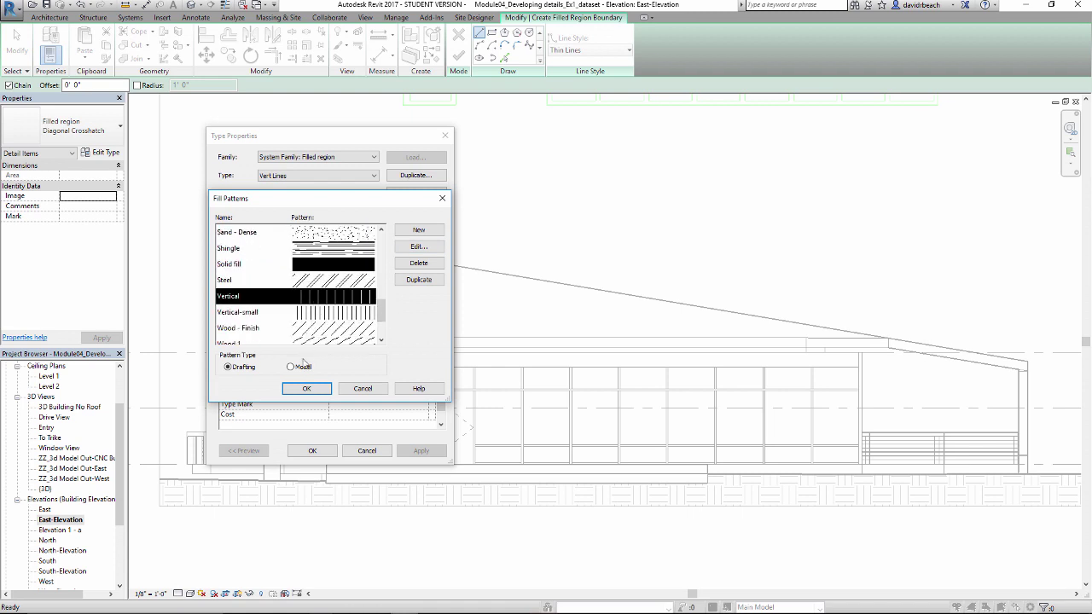
click(305, 389)
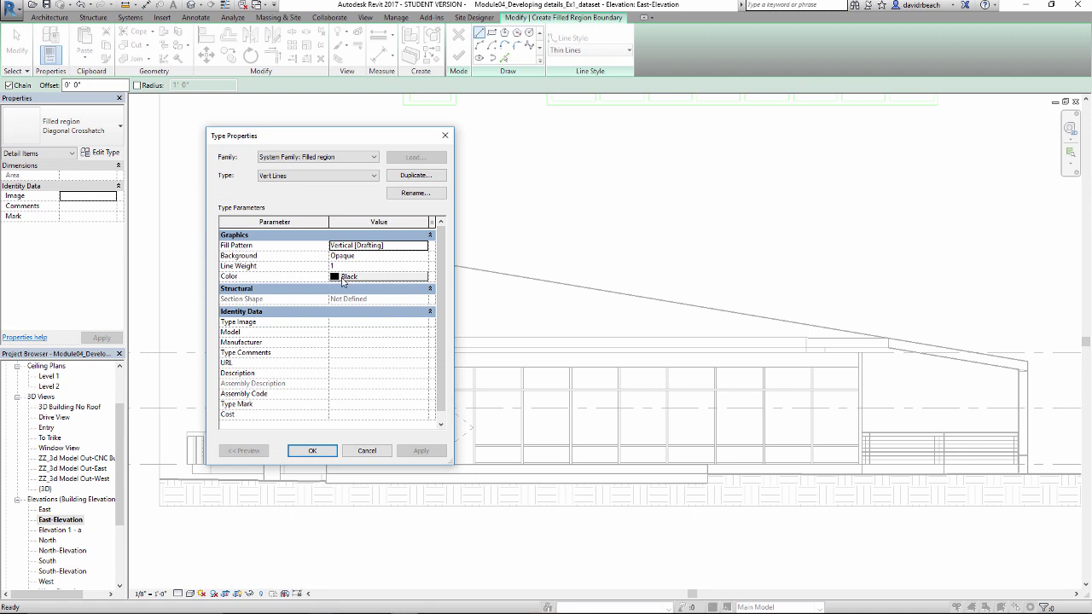
Set the Vert Lines type's color to grey RGB 128-128-128 and accept the type properties
click(359, 277)
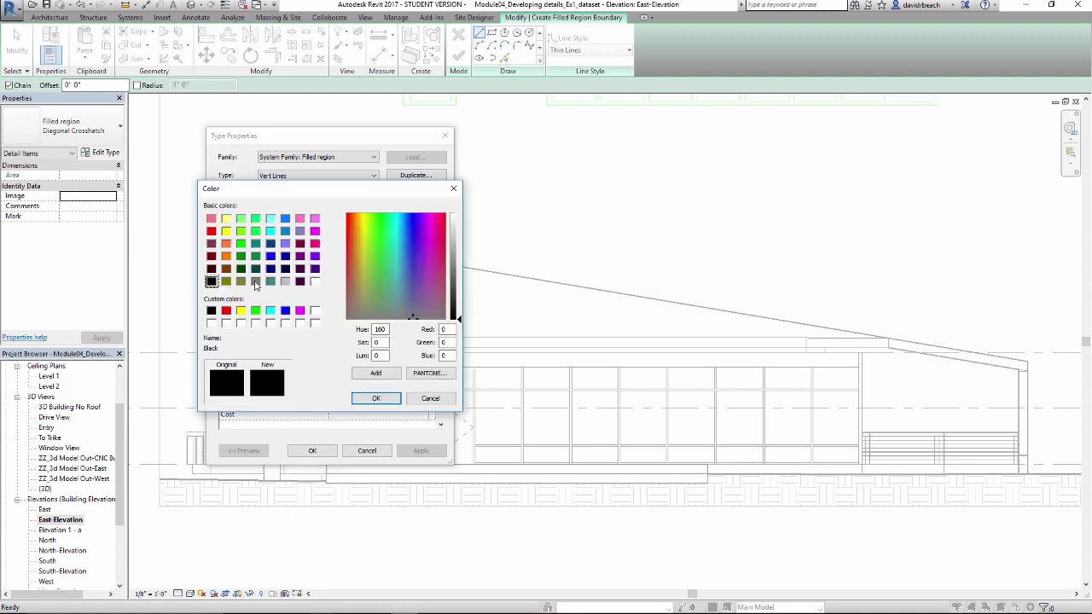
click(376, 399)
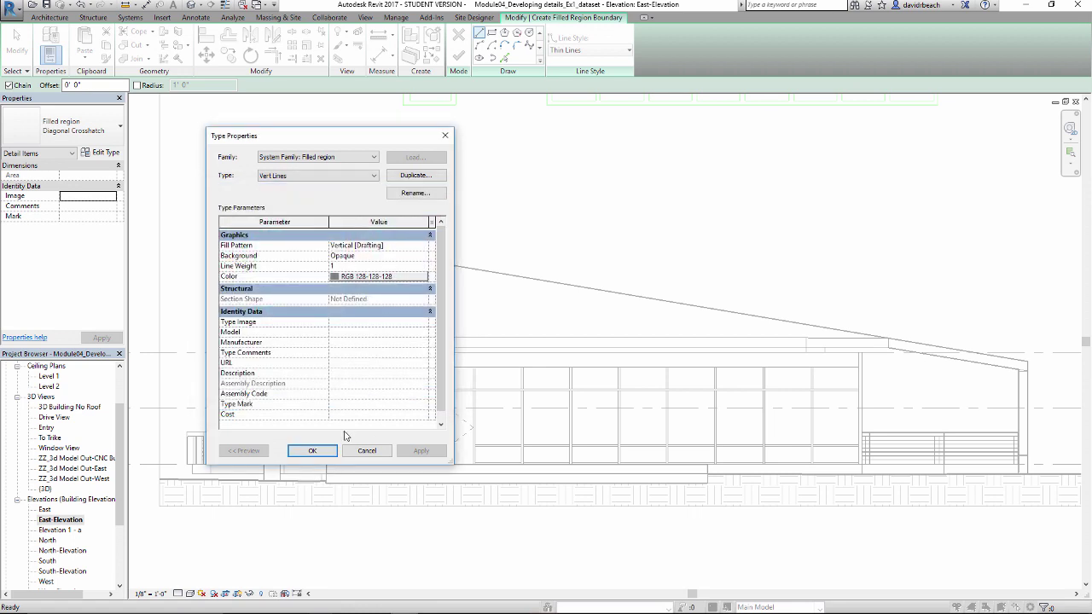
click(314, 452)
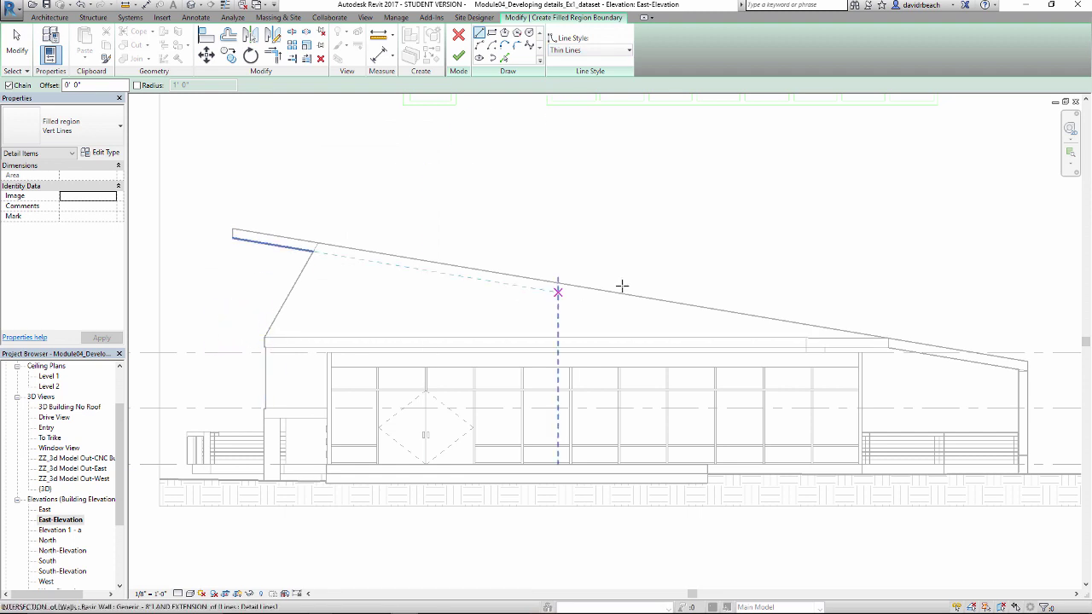
Set the line style of the filled region's boundary to Wide Lines
click(599, 52)
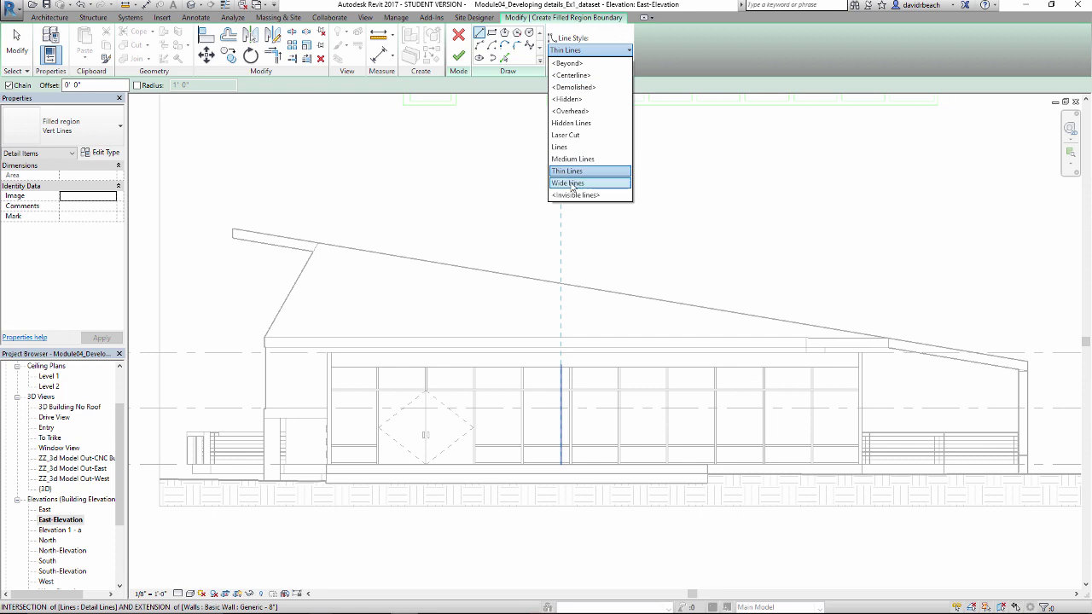
click(571, 183)
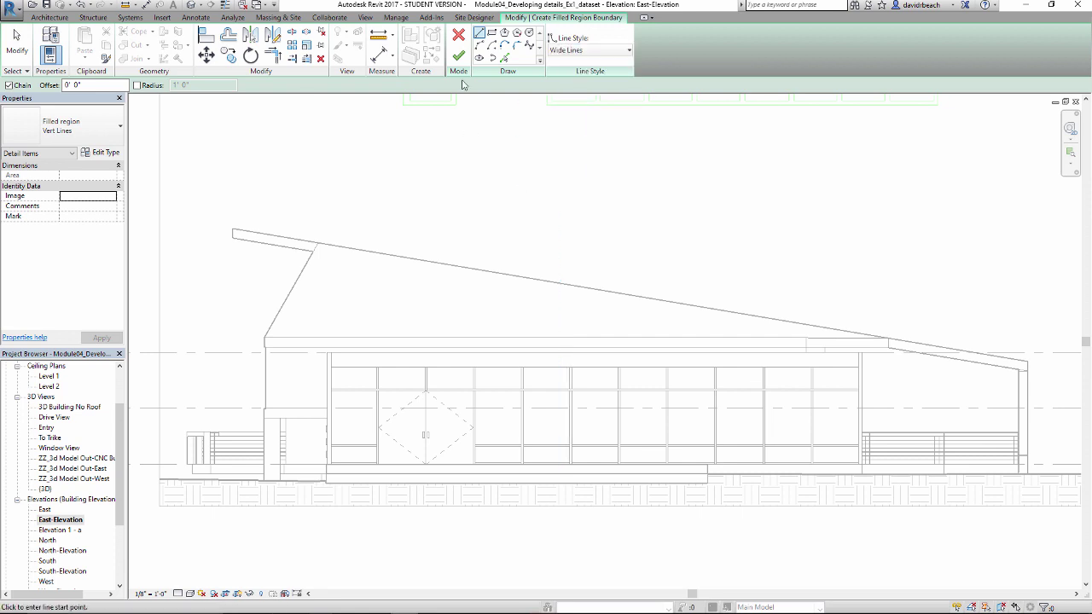
Draw the sloped boundary line of the filled region from the roof peak down to the upper corner of the left wall
scroll(323, 249, up, 4)
click(310, 228)
scroll(391, 302, down, 1)
middle_drag(394, 304, 427, 204)
scroll(427, 204, down, 1)
scroll(271, 351, up, 5)
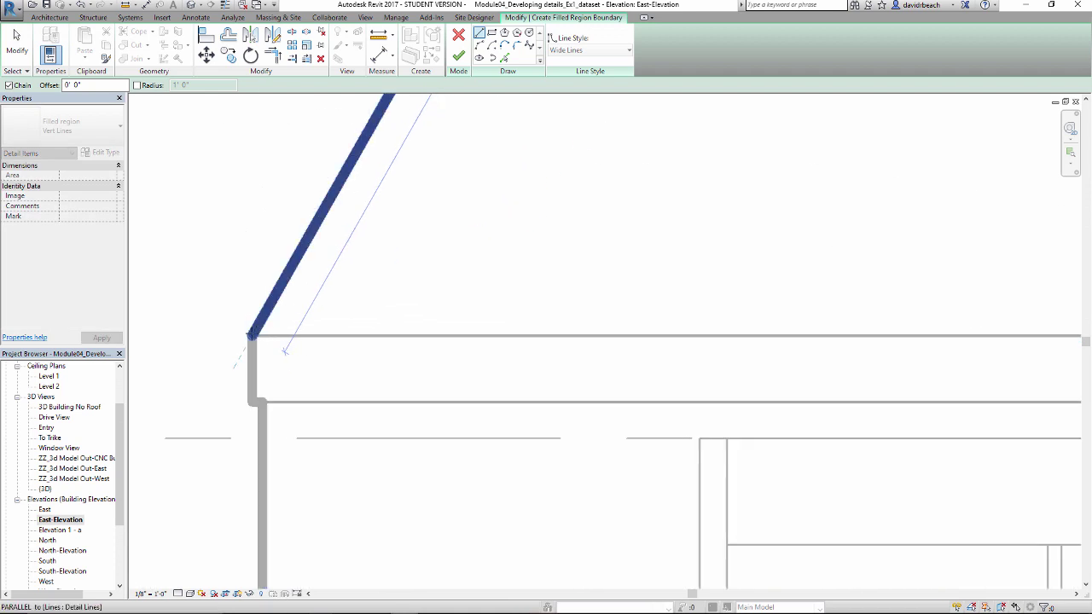
scroll(250, 337, up, 2)
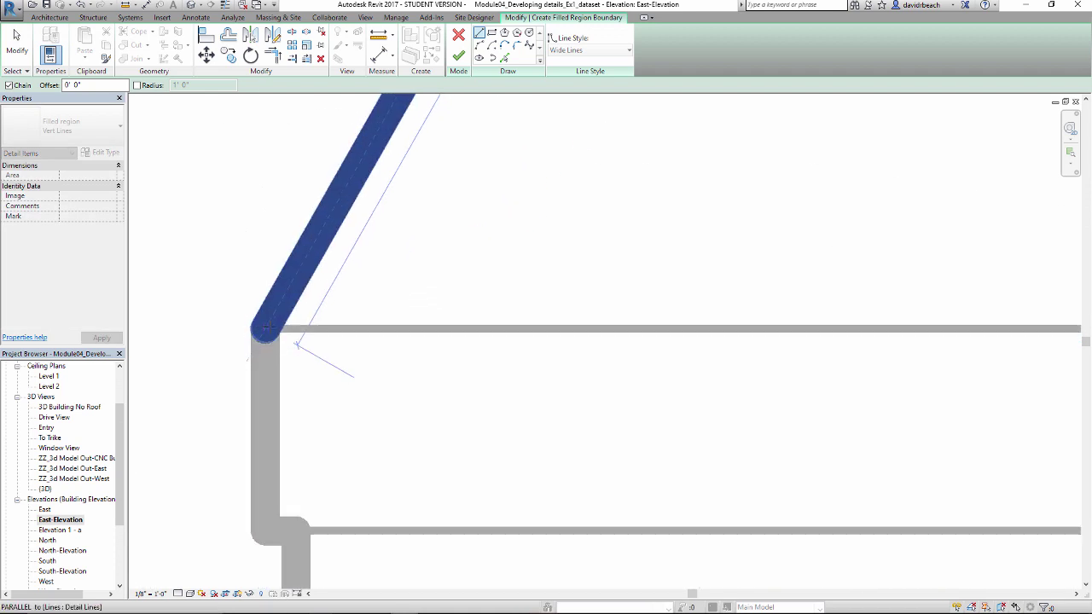
Draw the horizontal boundary line from the wall corner along the beam's upper edge to where it meets the roof line
scroll(398, 361, down, 3)
scroll(597, 346, down, 4)
scroll(488, 351, up, 4)
scroll(535, 281, up, 3)
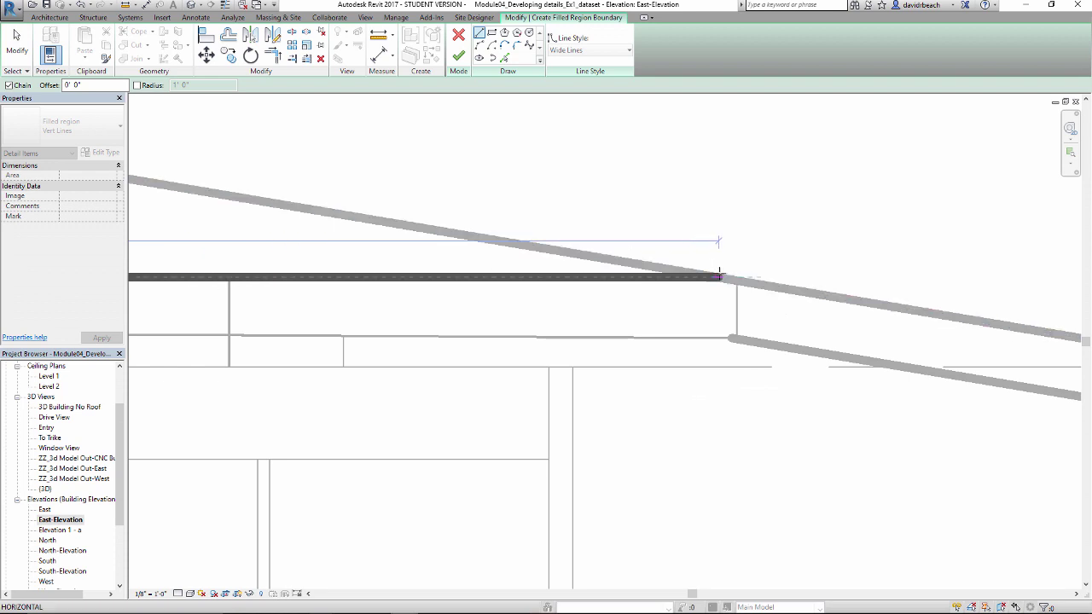
click(719, 275)
scroll(708, 281, down, 5)
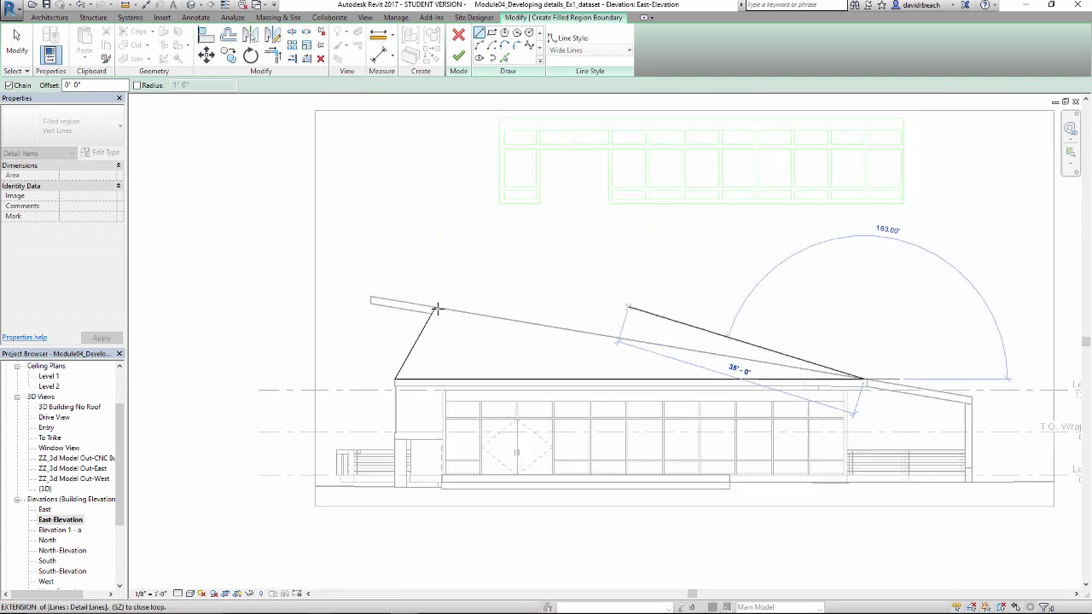
Close the triangular boundary with a line along the roof slope back to the peak and end line drawing
scroll(436, 309, up, 3)
click(451, 304)
key(Escape)
scroll(531, 247, down, 2)
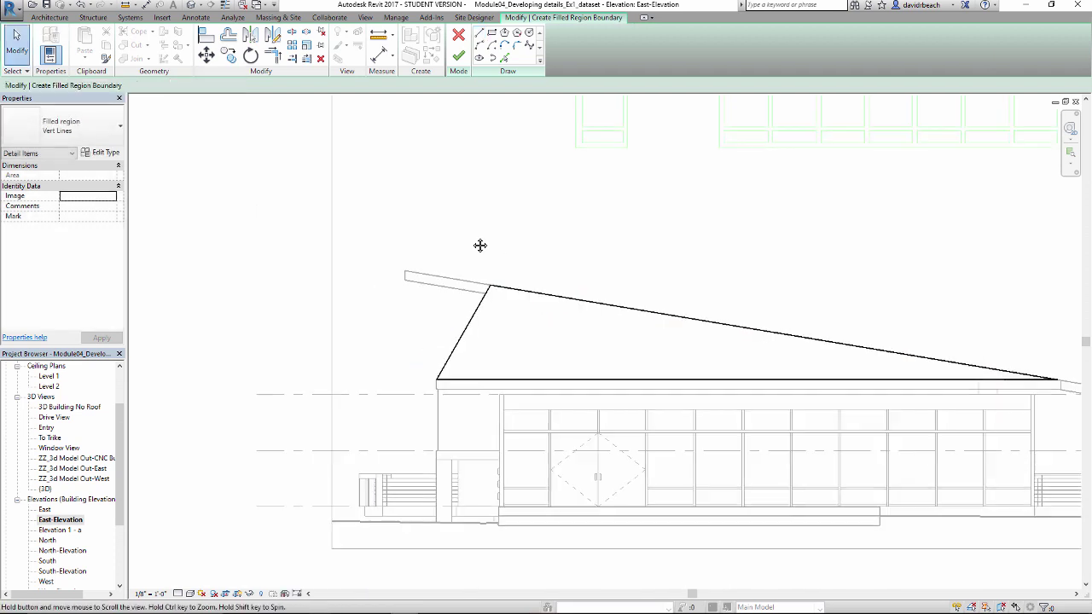
Finish the boundary sketch to create the Vert Lines filled region beneath the sloping roof
middle_drag(481, 246, 386, 211)
middle_drag(578, 261, 549, 254)
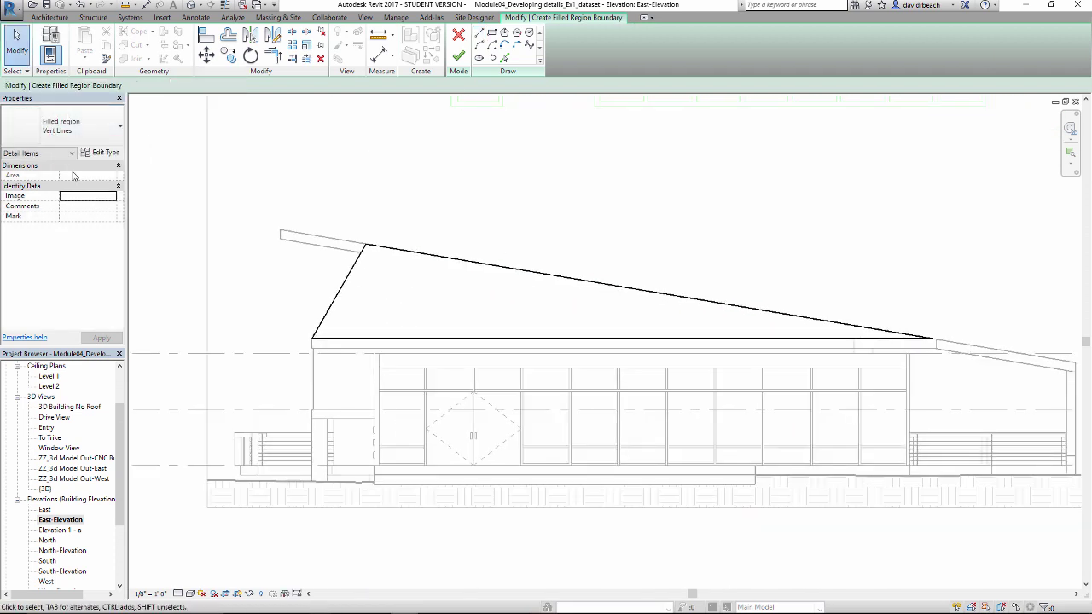
middle_drag(427, 214, 415, 217)
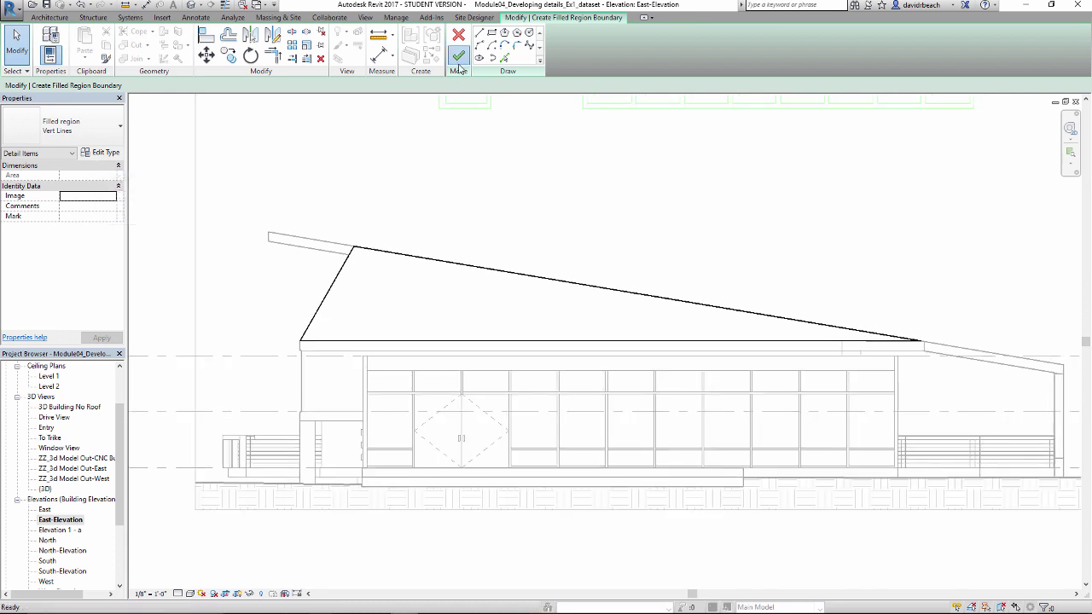
click(458, 56)
key(Escape)
scroll(312, 317, up, 5)
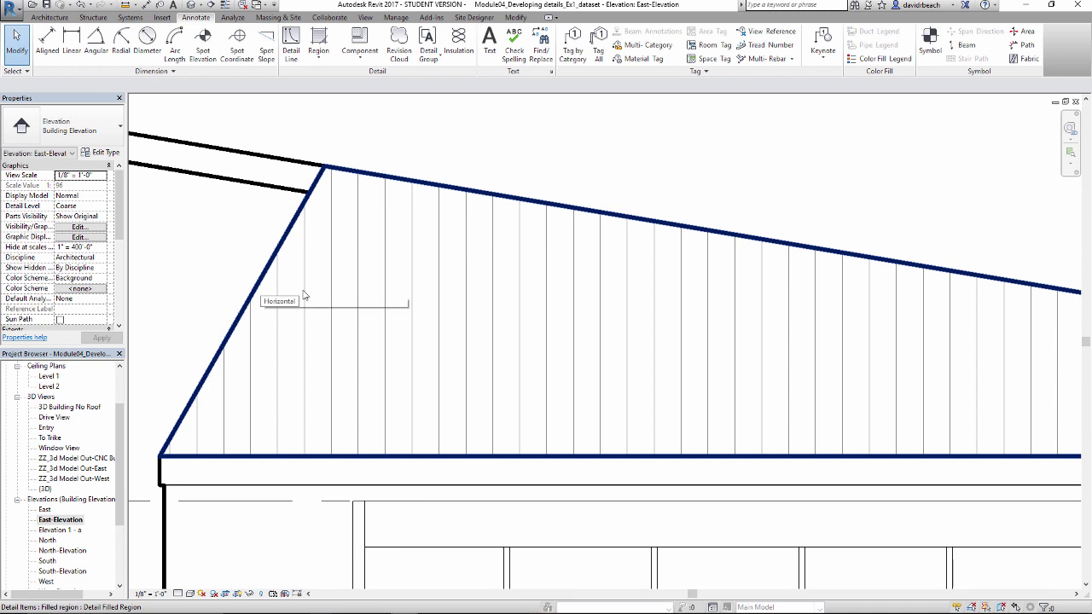
scroll(387, 358, down, 2)
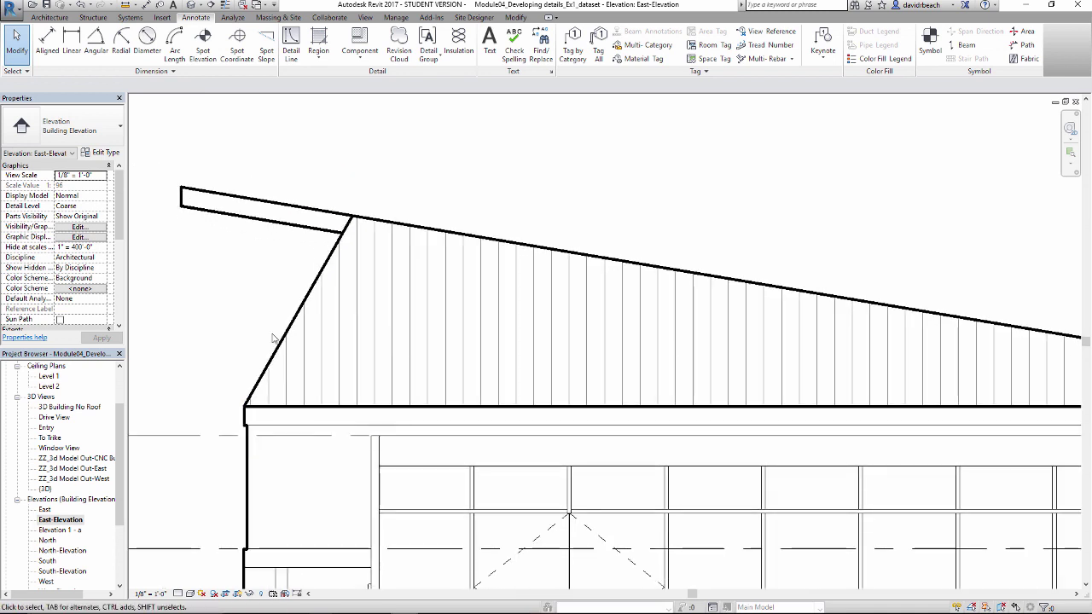
scroll(290, 324, down, 2)
middle_drag(291, 323, 329, 316)
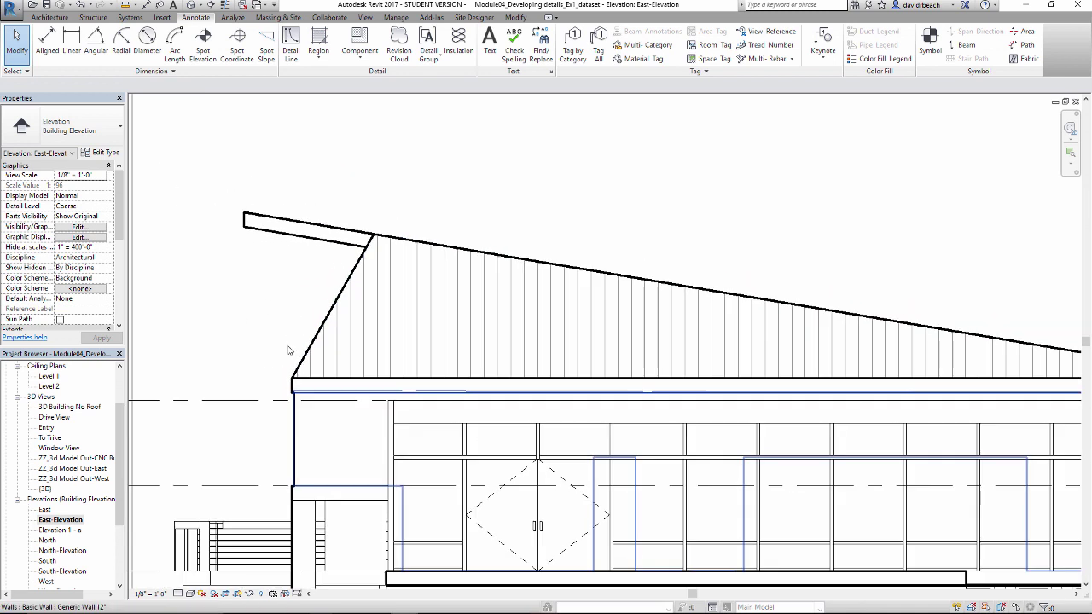
Edit the Vert Lines filled region's boundary, moving its roof-slope edge up beyond the roof line, and finish the sketch
scroll(290, 349, up, 2)
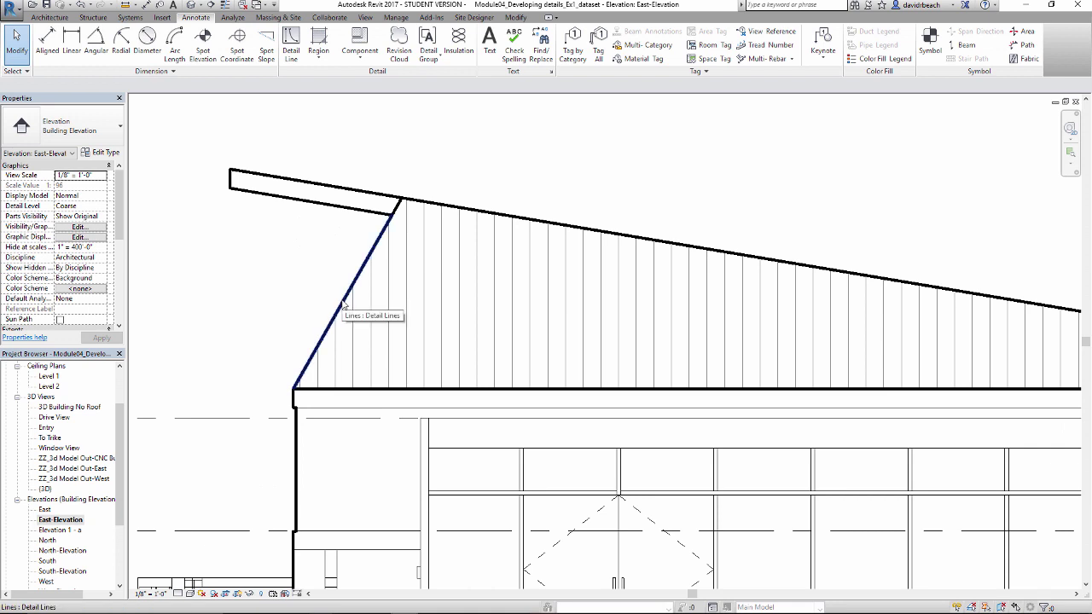
key(Tab)
key(Tab)
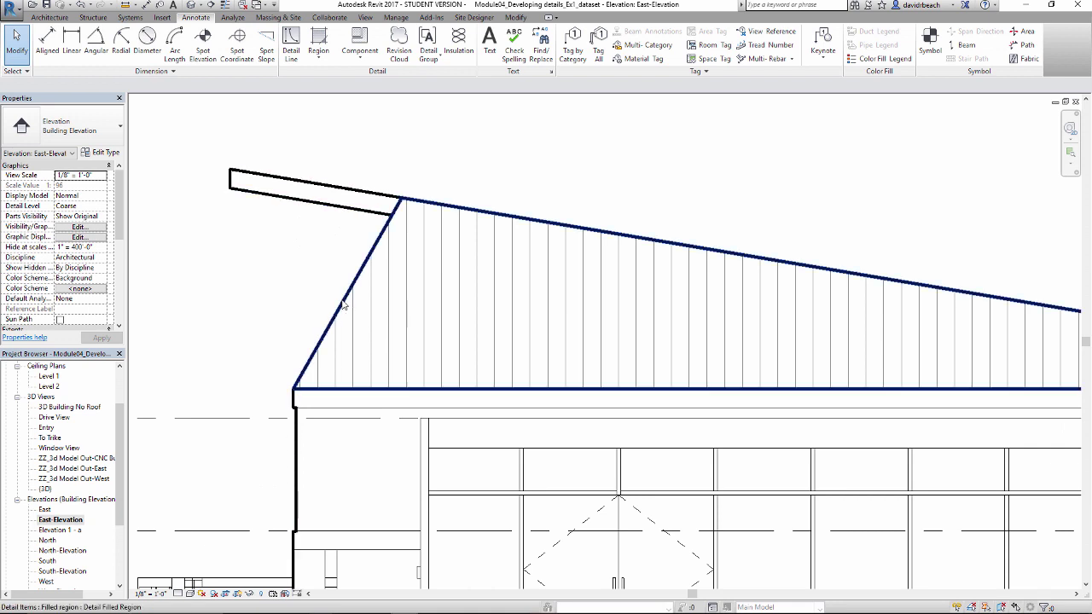
click(342, 305)
scroll(346, 299, down, 3)
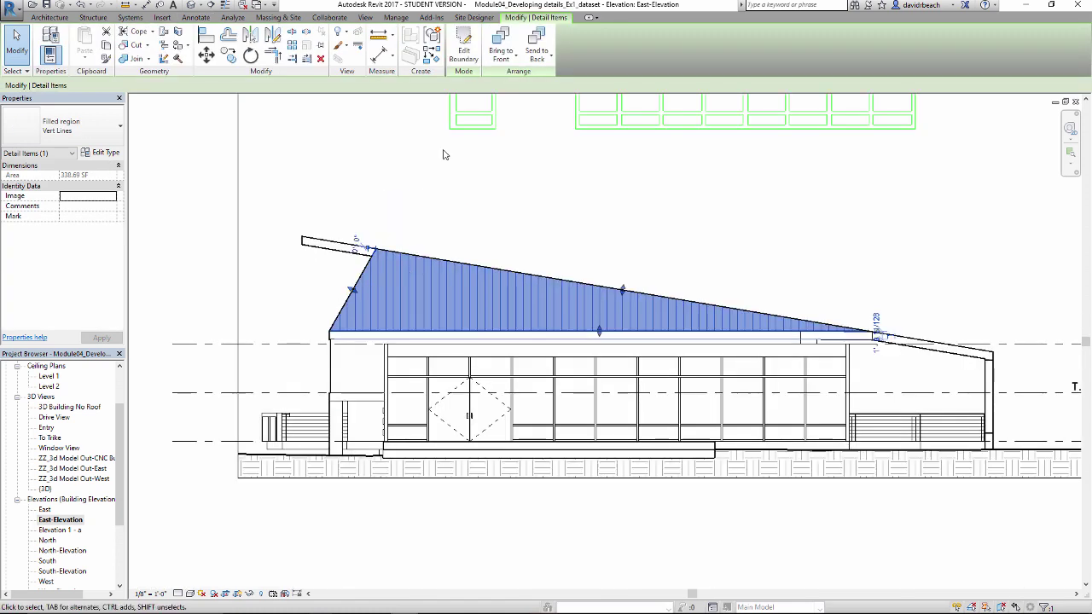
click(464, 47)
drag(579, 283, 633, 233)
scroll(662, 203, down, 3)
middle_drag(616, 217, 447, 252)
click(458, 55)
click(487, 229)
scroll(516, 271, up, 1)
middle_drag(541, 326, 567, 348)
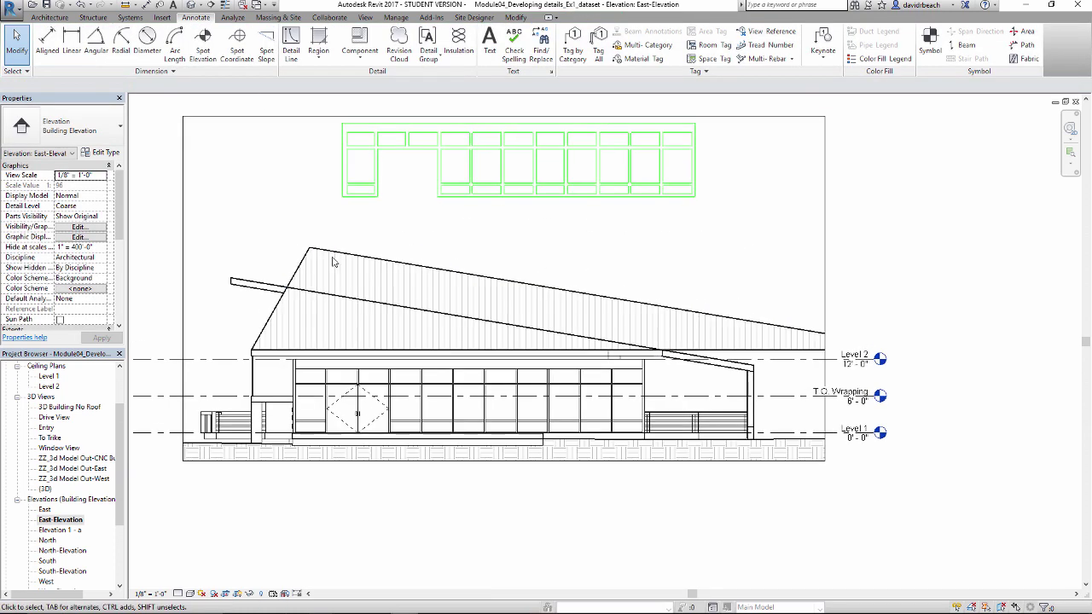
Move the filled region's upper sloped edge back down onto the roof line with its shape handle
click(464, 277)
mouse_move(616, 302)
mouse_down()
mouse_move(587, 328)
mouse_move(561, 332)
mouse_up()
click(607, 264)
middle_drag(611, 279, 646, 268)
scroll(568, 312, up, 2)
middle_drag(528, 410, 609, 412)
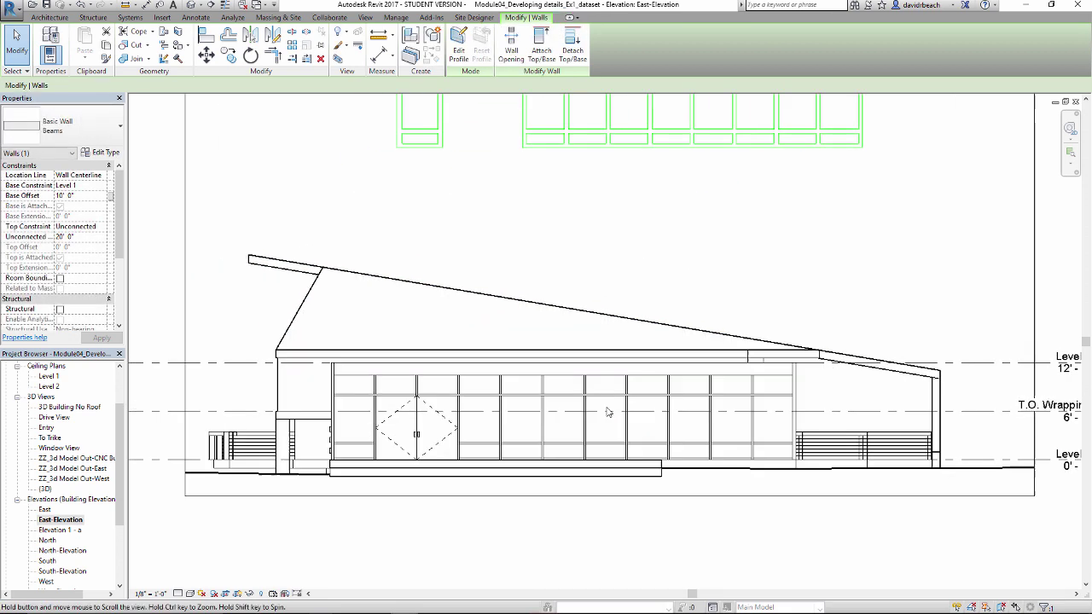
Stretch the filled region's sloped left edge outward past the wall line with its shape handle
click(300, 312)
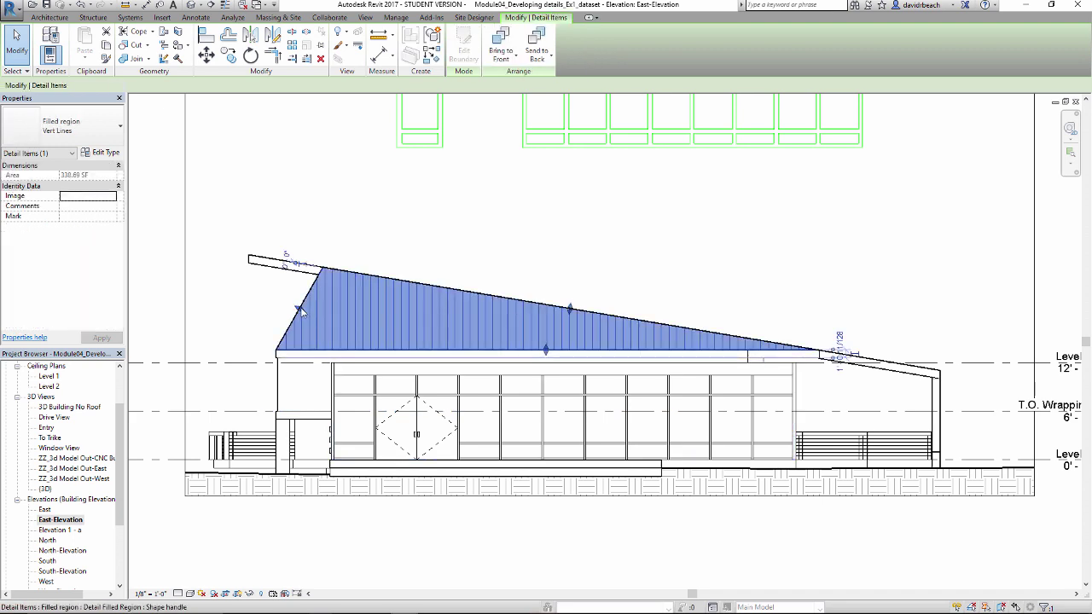
click(361, 244)
scroll(391, 207, down, 2)
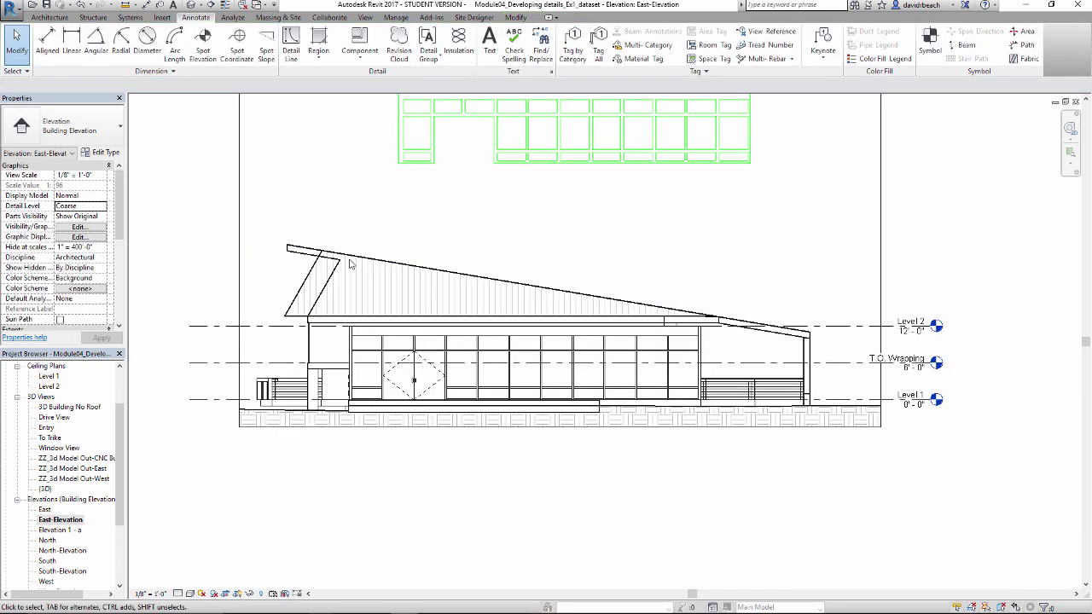
scroll(421, 282, down, 3)
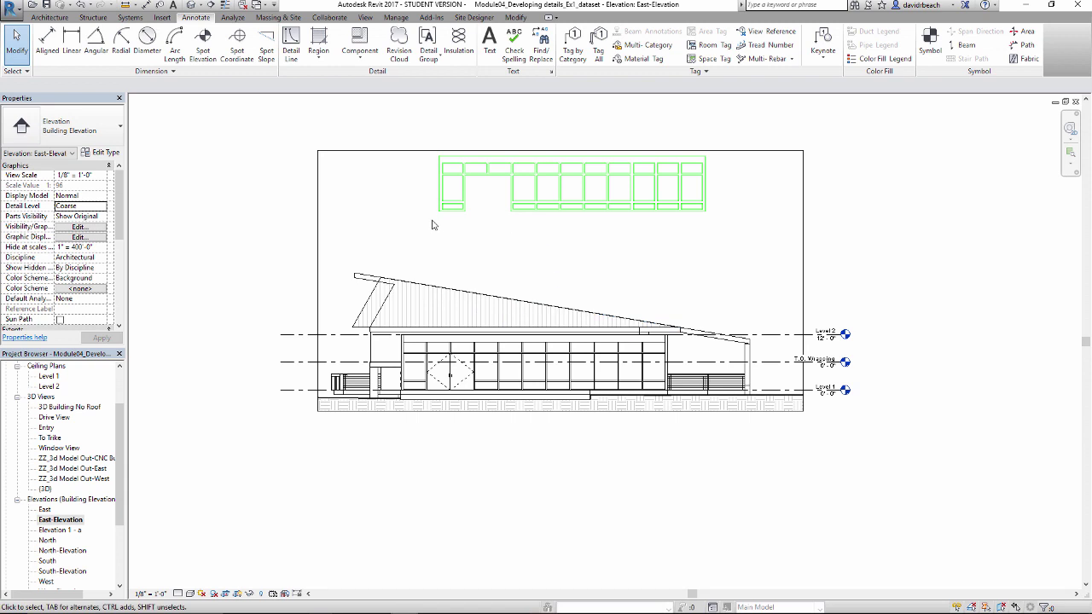